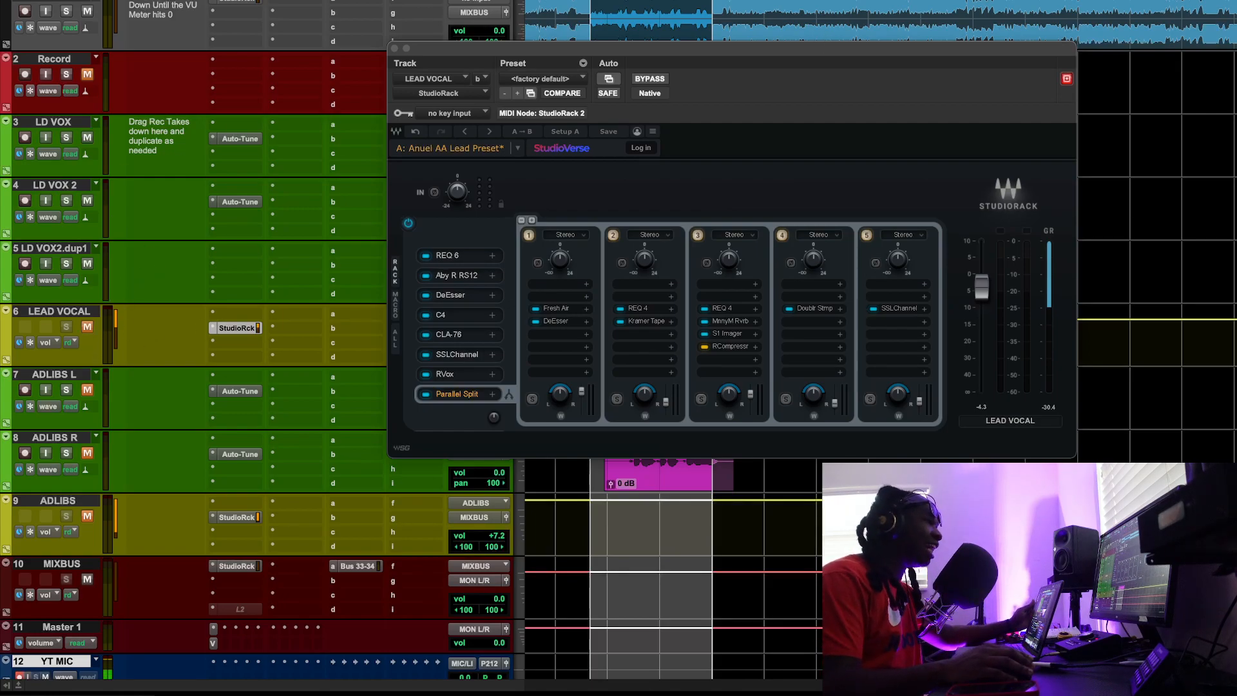
# Step: Play the selected passage and unmute the LEAD VOCAL track
pyautogui.press('space')
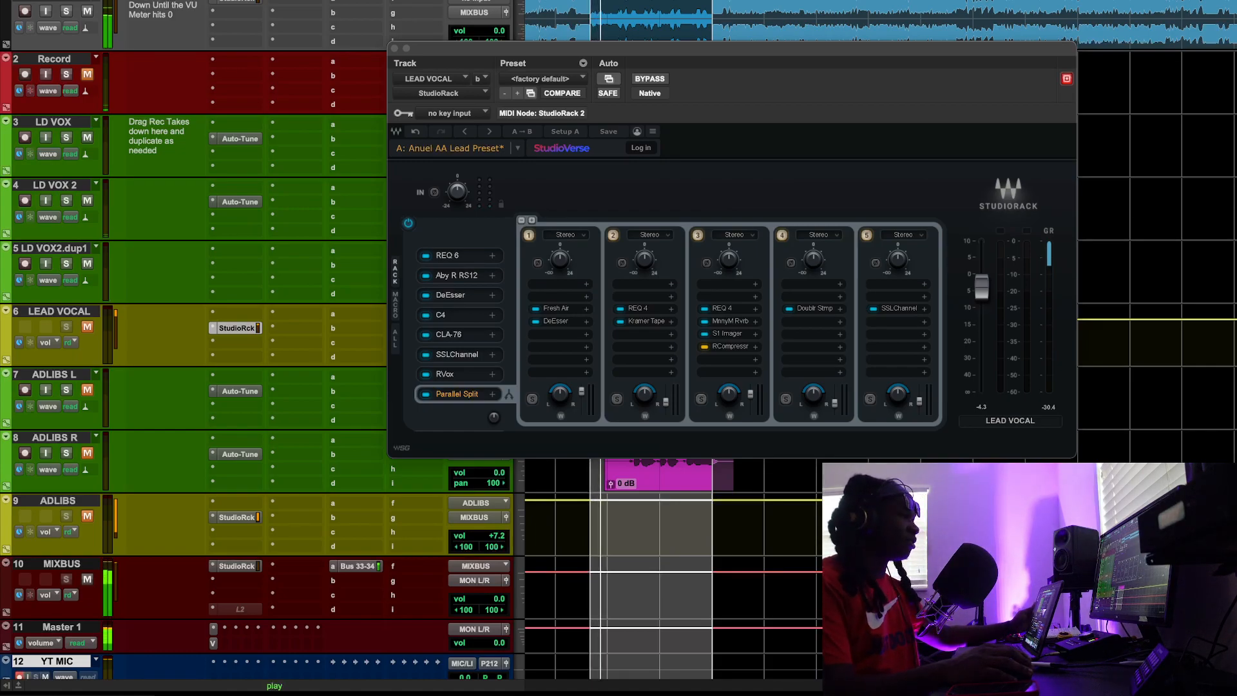
pyautogui.moveTo(592, 48); pyautogui.dragTo(472, 295)
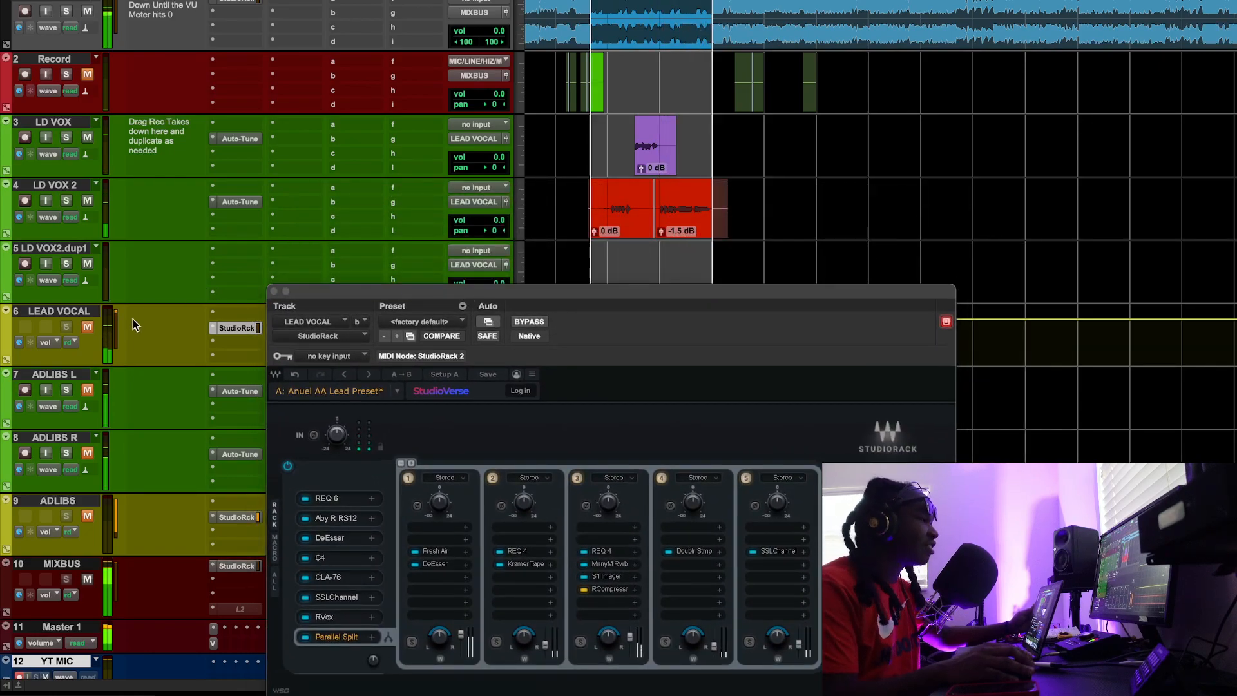
pyautogui.click(88, 328)
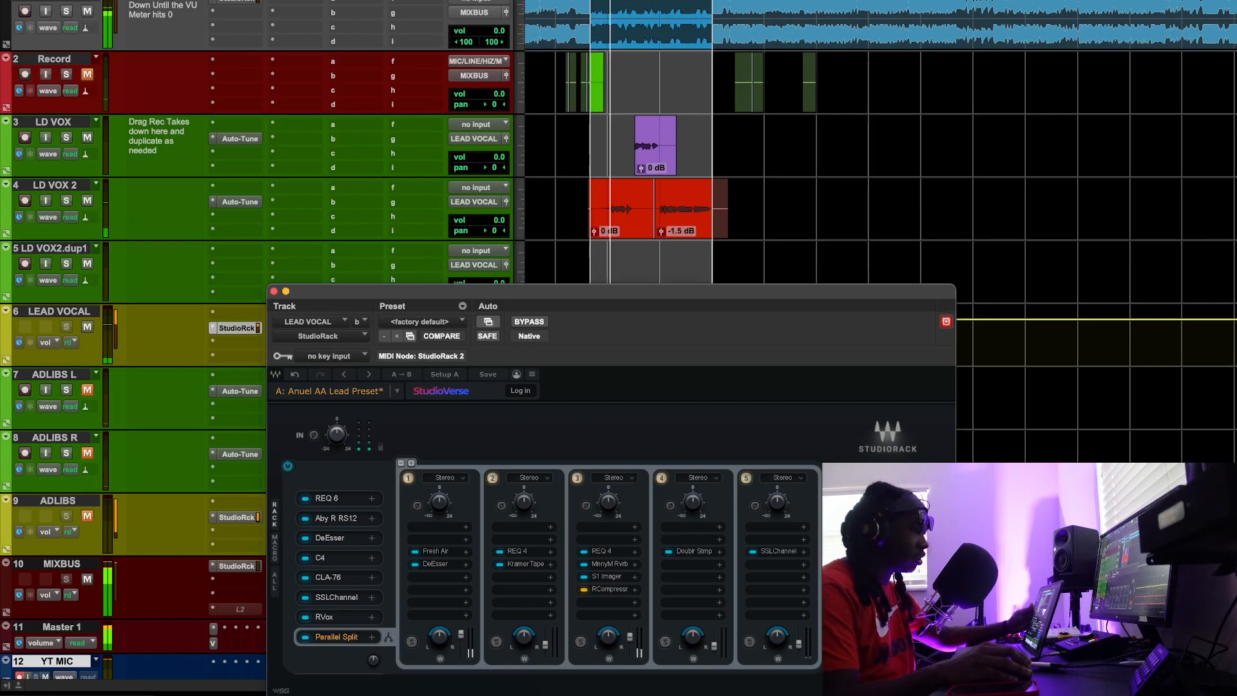
# Step: Toggle the beat track's mute during playback to compare the vocal with and without the beat
pyautogui.click(86, 12)
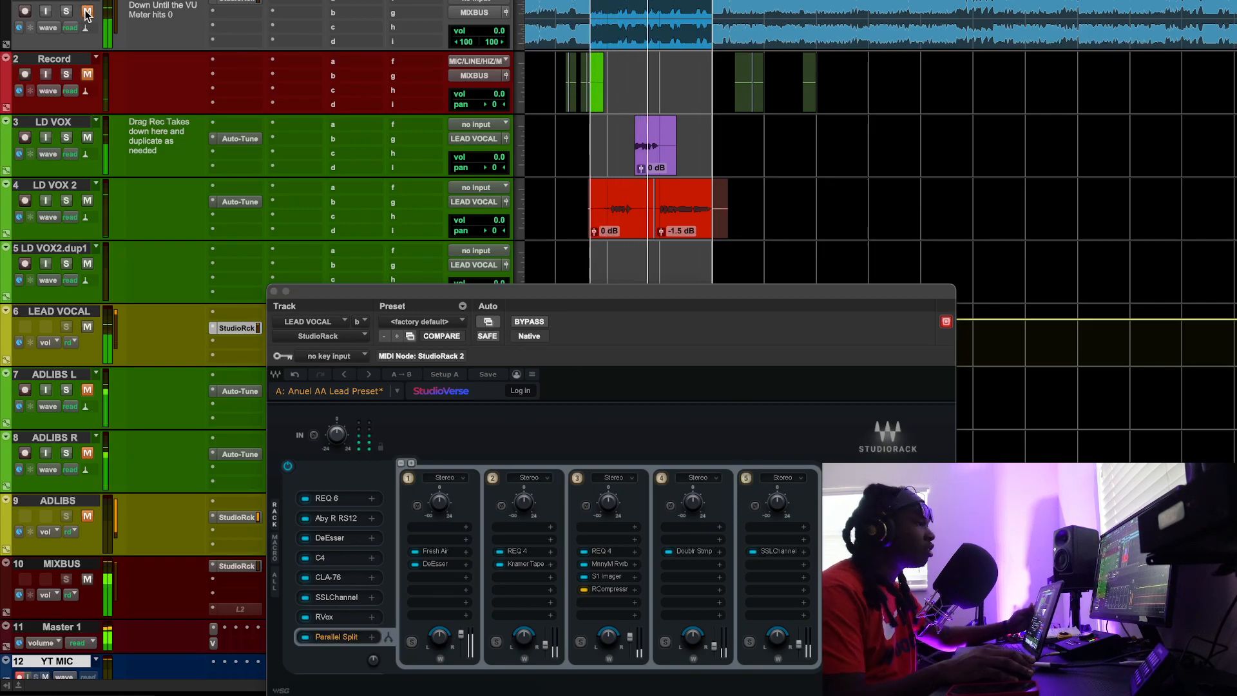
pyautogui.click(86, 12)
pyautogui.click(86, 12)
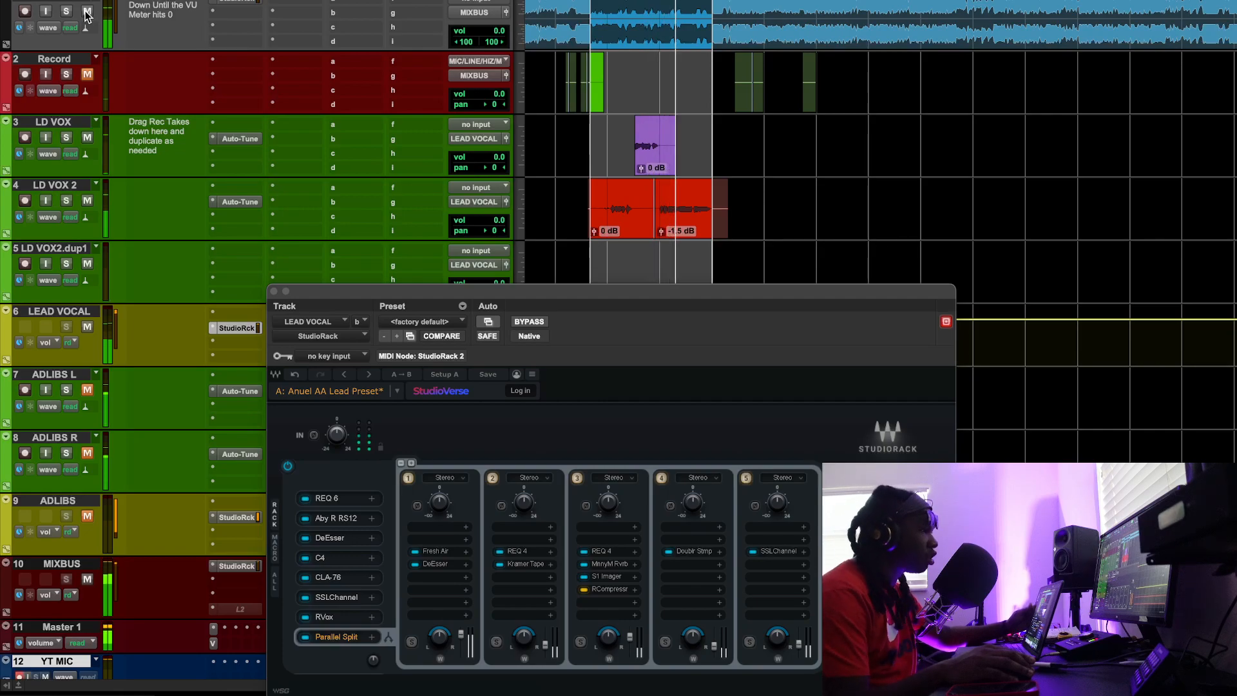
pyautogui.scroll(1, 355, 42)
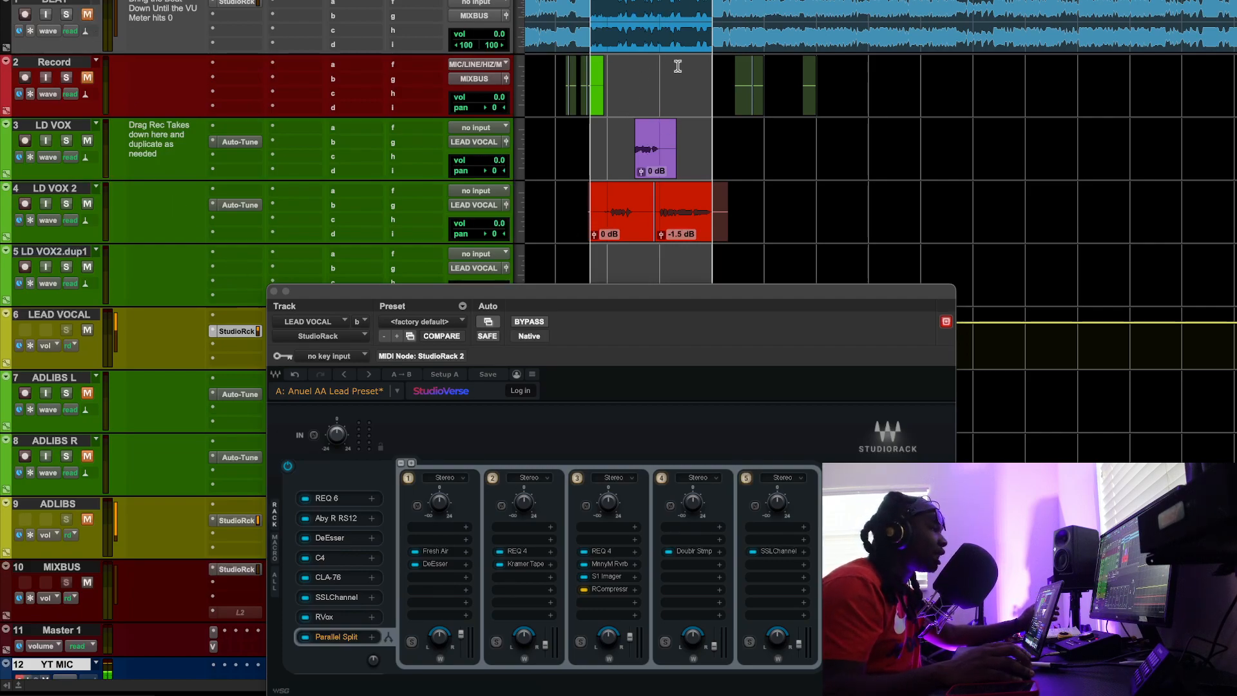
# Step: Play the passage and bypass StudioRack on LEAD VOCAL to hear the unprocessed vocal
pyautogui.press('space')
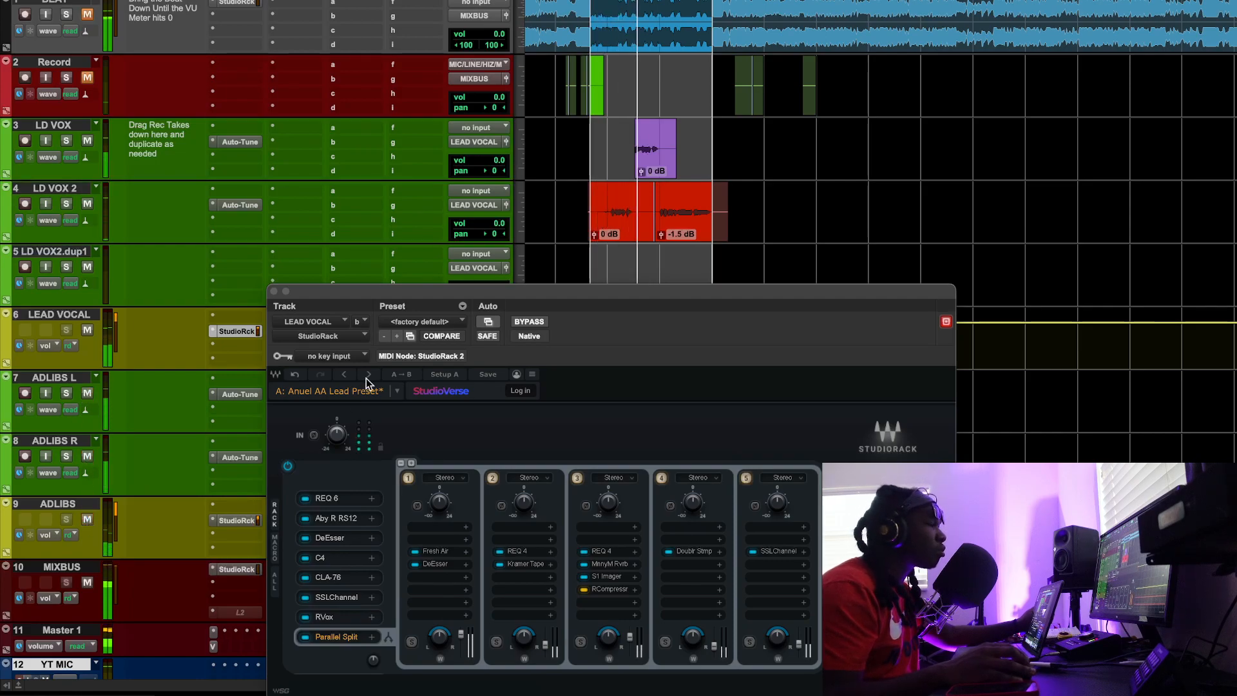
pyautogui.click(529, 322)
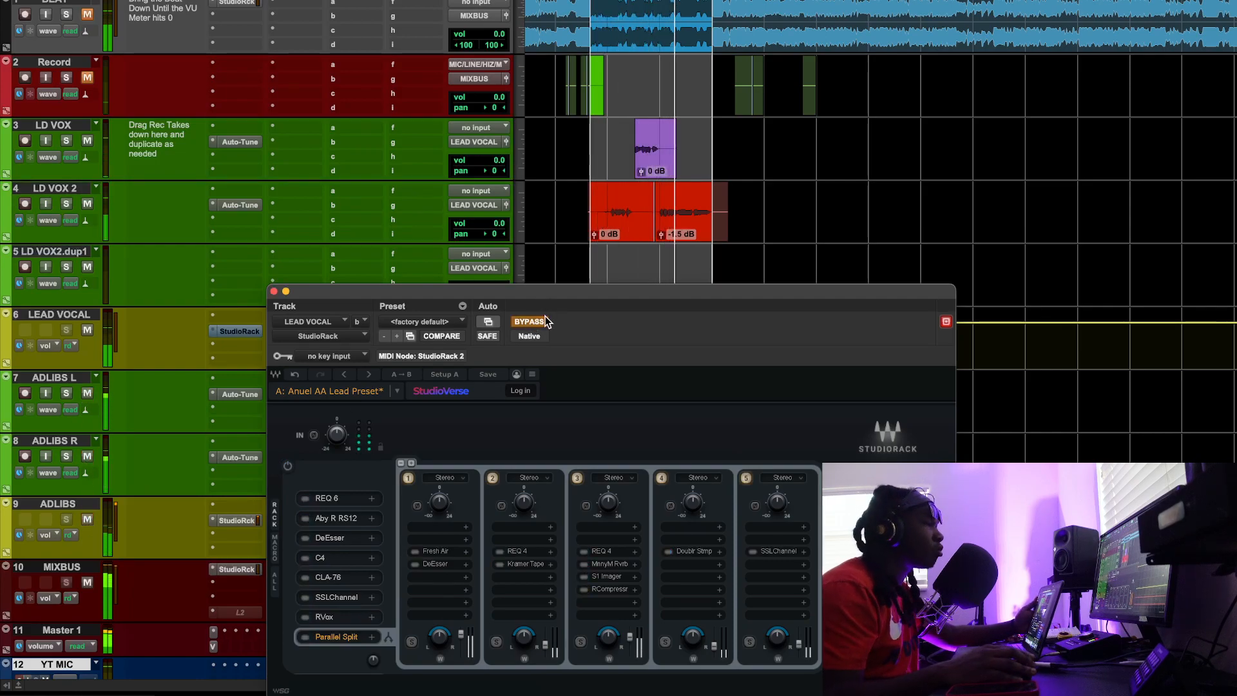
pyautogui.moveTo(396, 293); pyautogui.dragTo(627, 120)
# Step: Set the ADLIBS volume to +1.2 dB and mute the ADLIBS, ADLIBS R and ADLIBS L tracks
pyautogui.moveTo(488, 609); pyautogui.dragTo(488, 555)
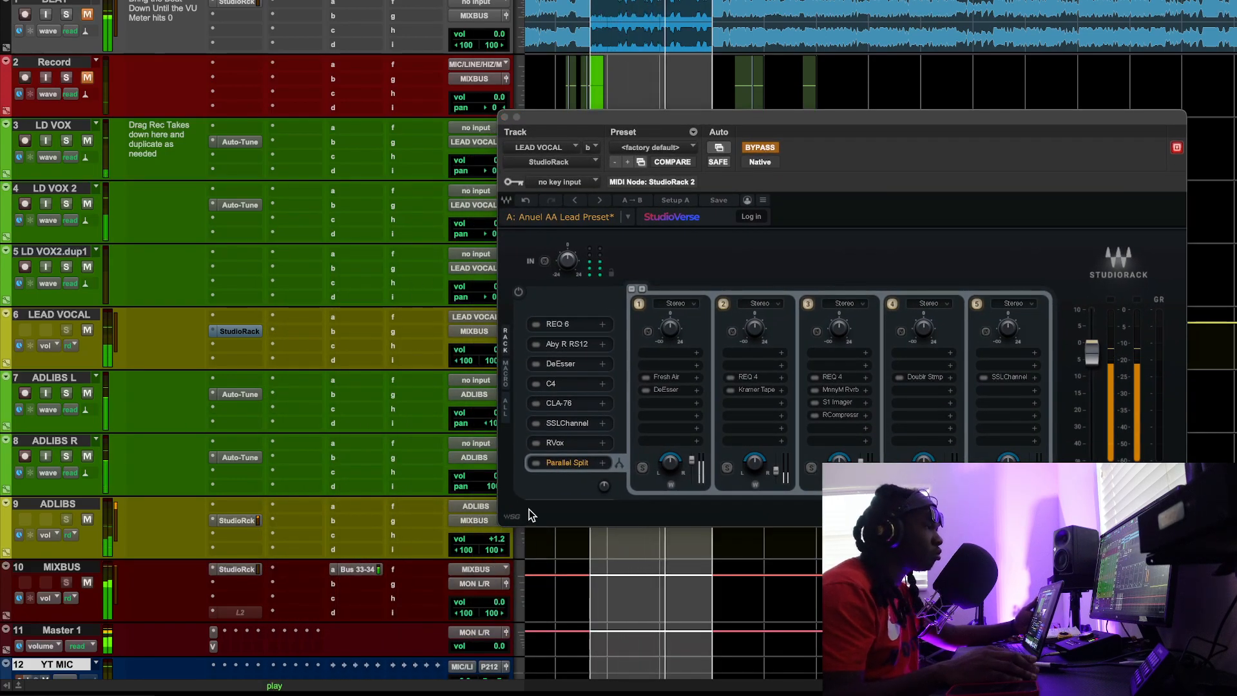
pyautogui.click(87, 520)
pyautogui.click(88, 457)
pyautogui.click(87, 393)
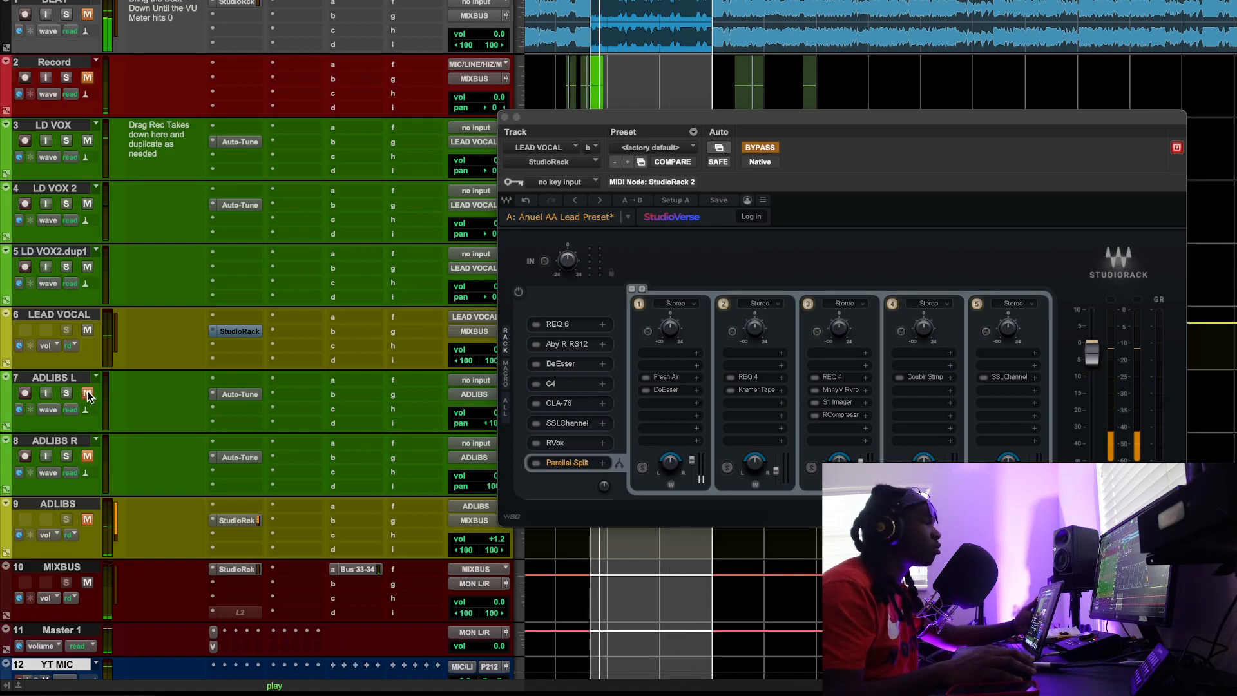
# Step: Switch StudioRack back on for LEAD VOCAL and listen to the processed vocal
pyautogui.click(760, 147)
pyautogui.moveTo(791, 128); pyautogui.dragTo(566, 260)
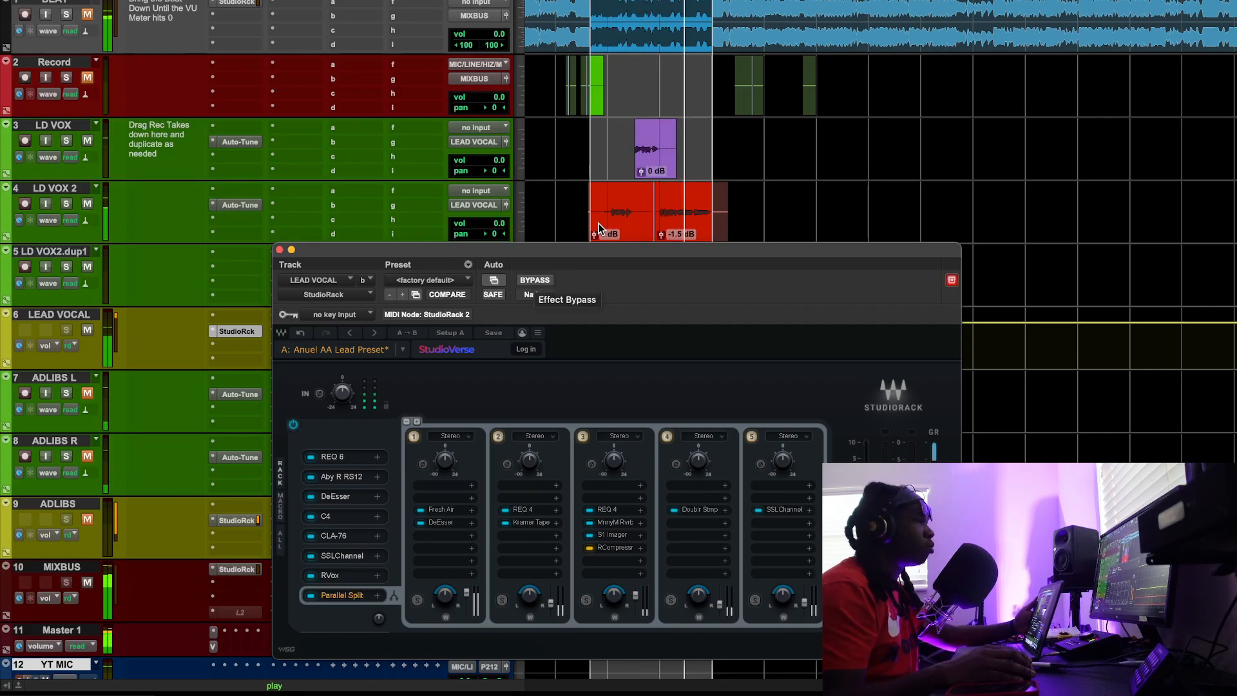
pyautogui.moveTo(737, 252); pyautogui.dragTo(729, 148)
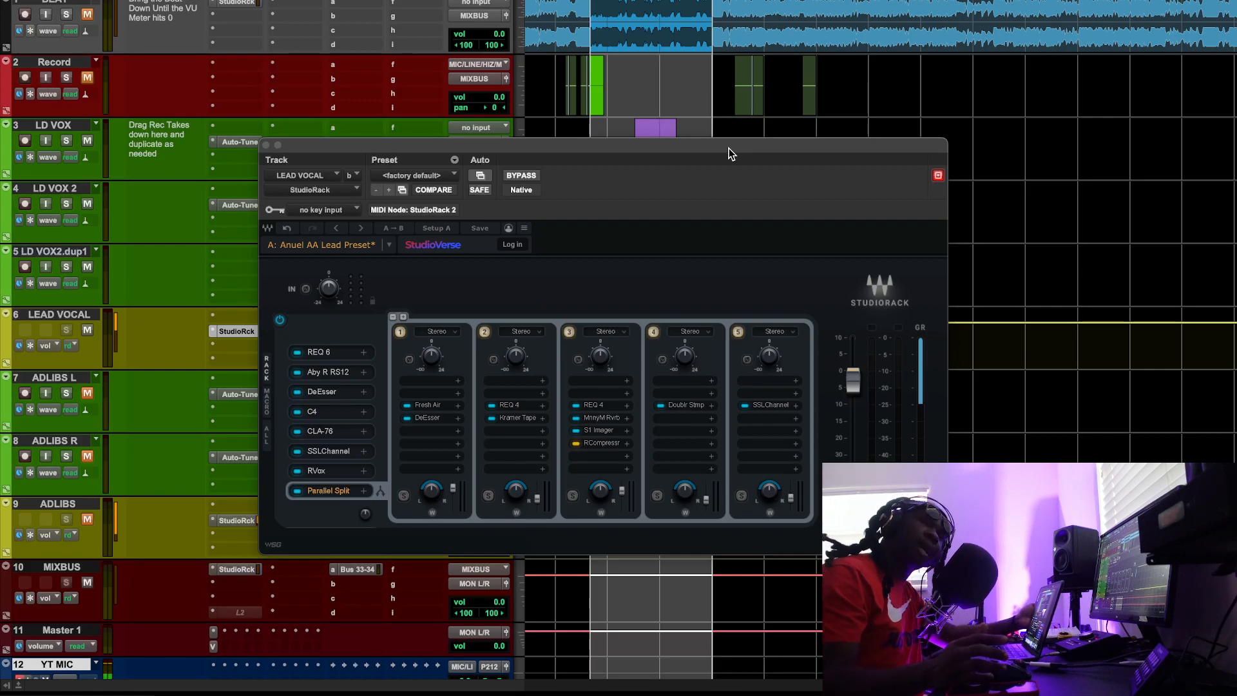
pyautogui.moveTo(622, 150); pyautogui.dragTo(702, 129)
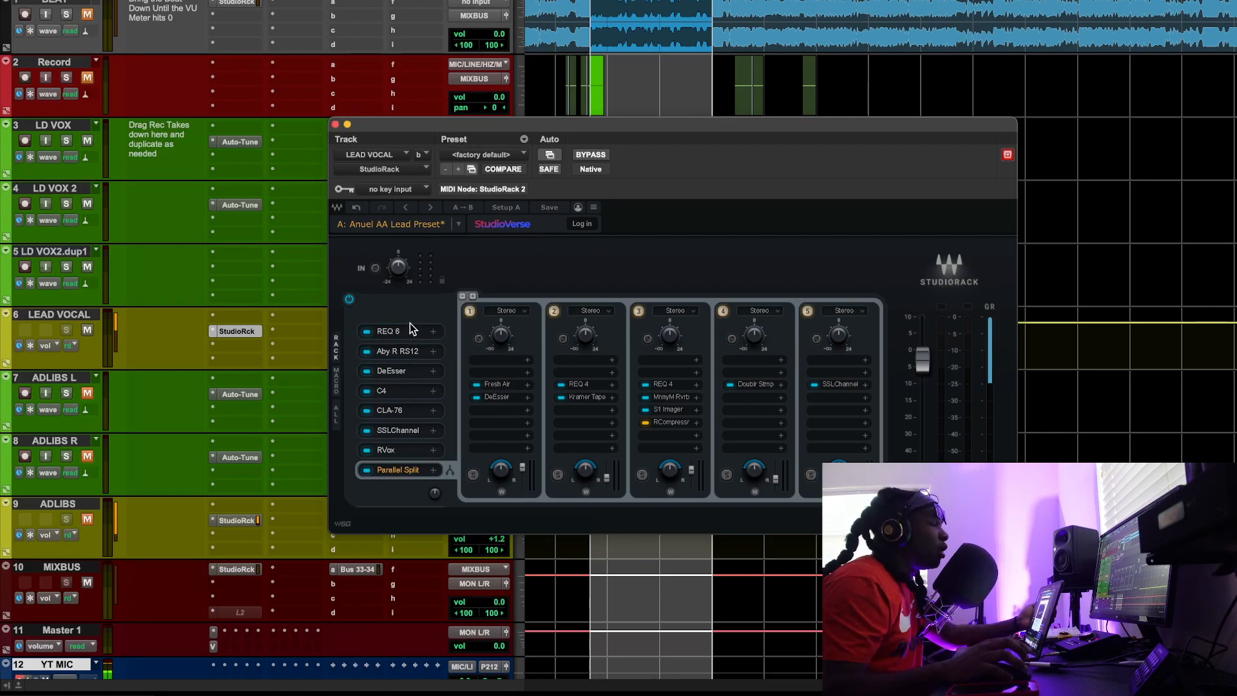
# Step: Open REQ 6 in the first slot of the LEAD VOCAL rack and select band 4 to examine its settings
pyautogui.click(389, 331)
pyautogui.moveTo(346, 1); pyautogui.dragTo(586, 76)
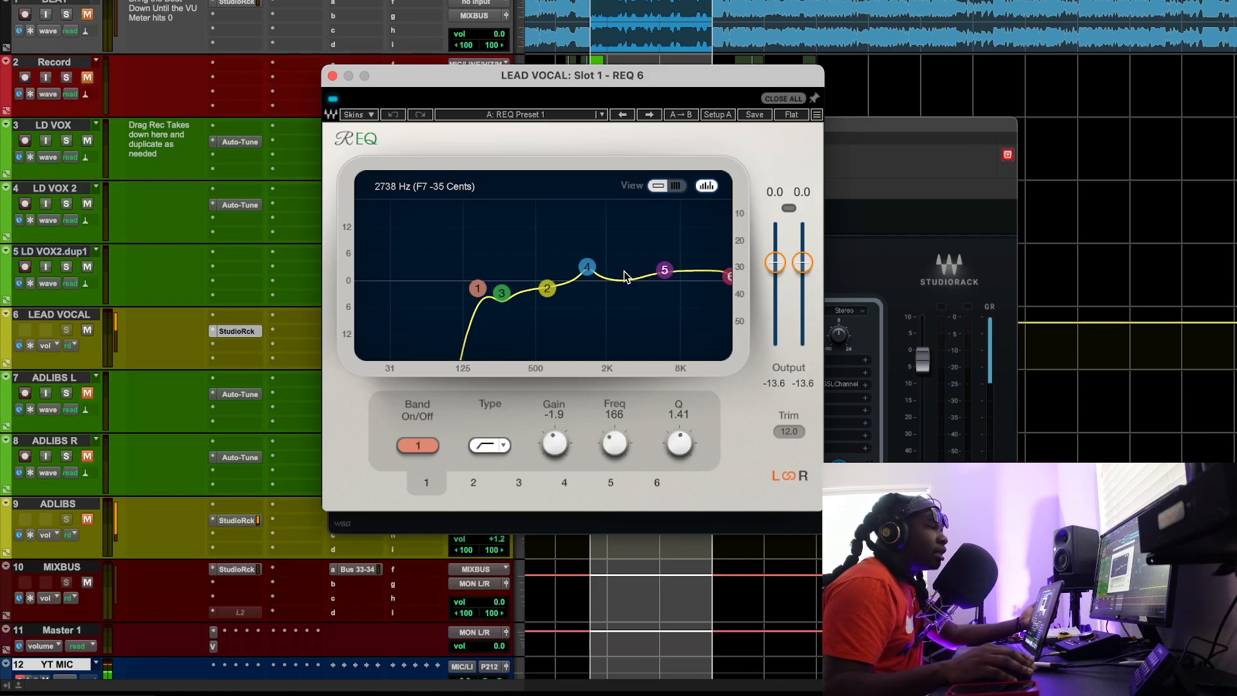
pyautogui.click(587, 267)
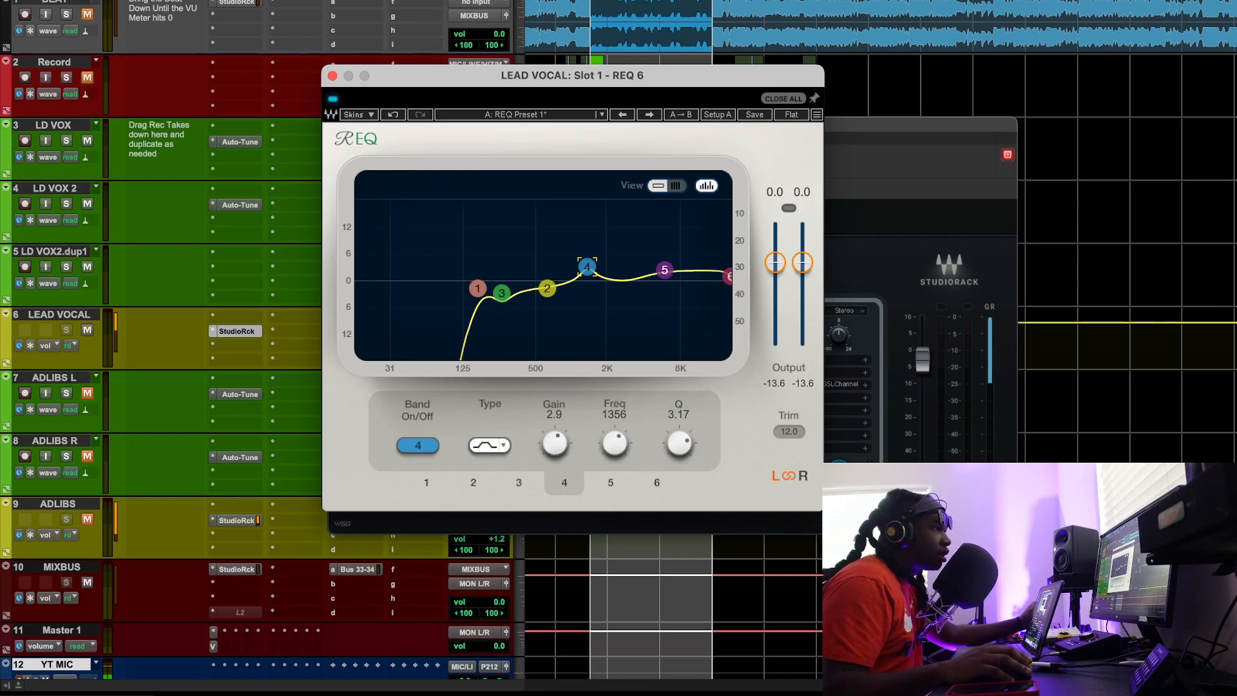
# Step: Play the lead vocal and switch REQ 6 off and on to compare its effect without the beat
pyautogui.press('space')
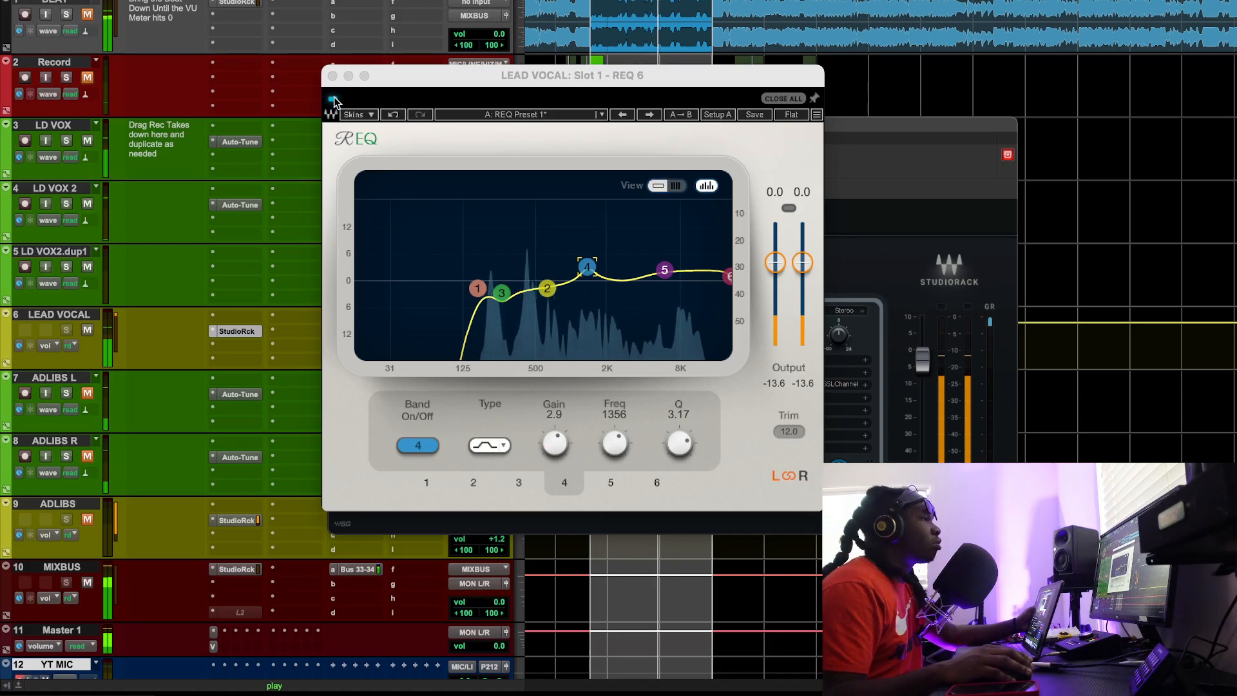
pyautogui.click(334, 101)
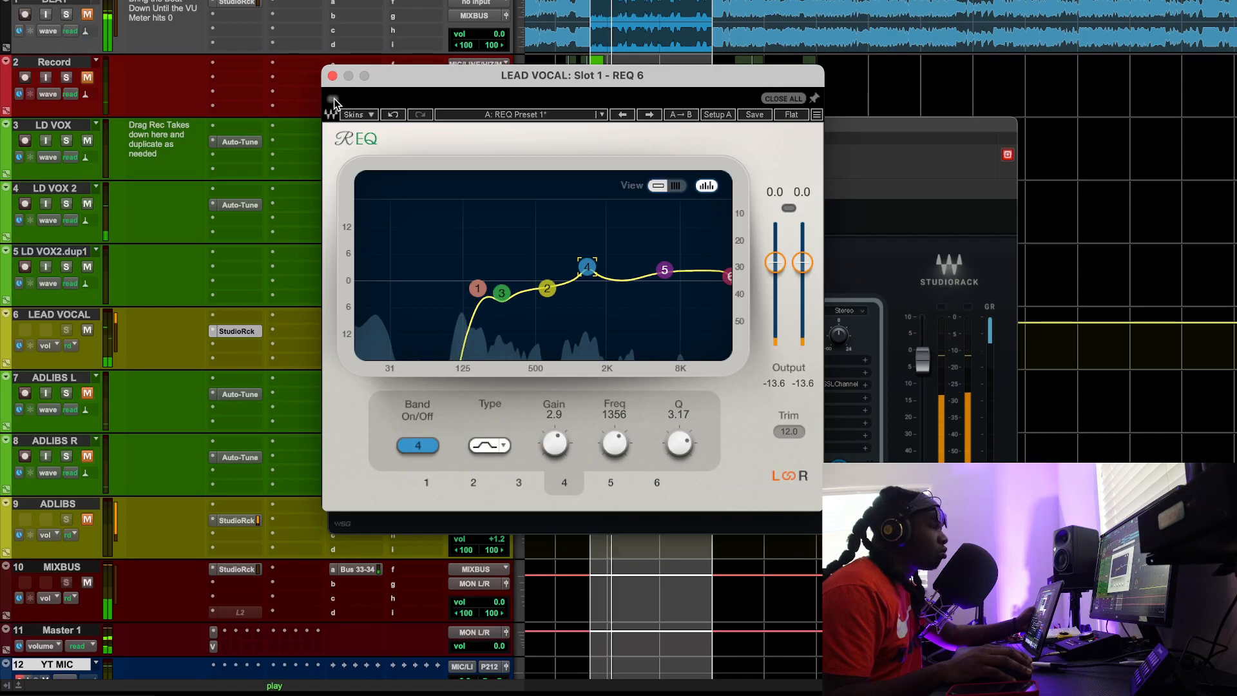
pyautogui.click(333, 99)
# Step: Unmute the beat track, compare REQ 6 off and on in the mix, and close the equalizer
pyautogui.click(87, 14)
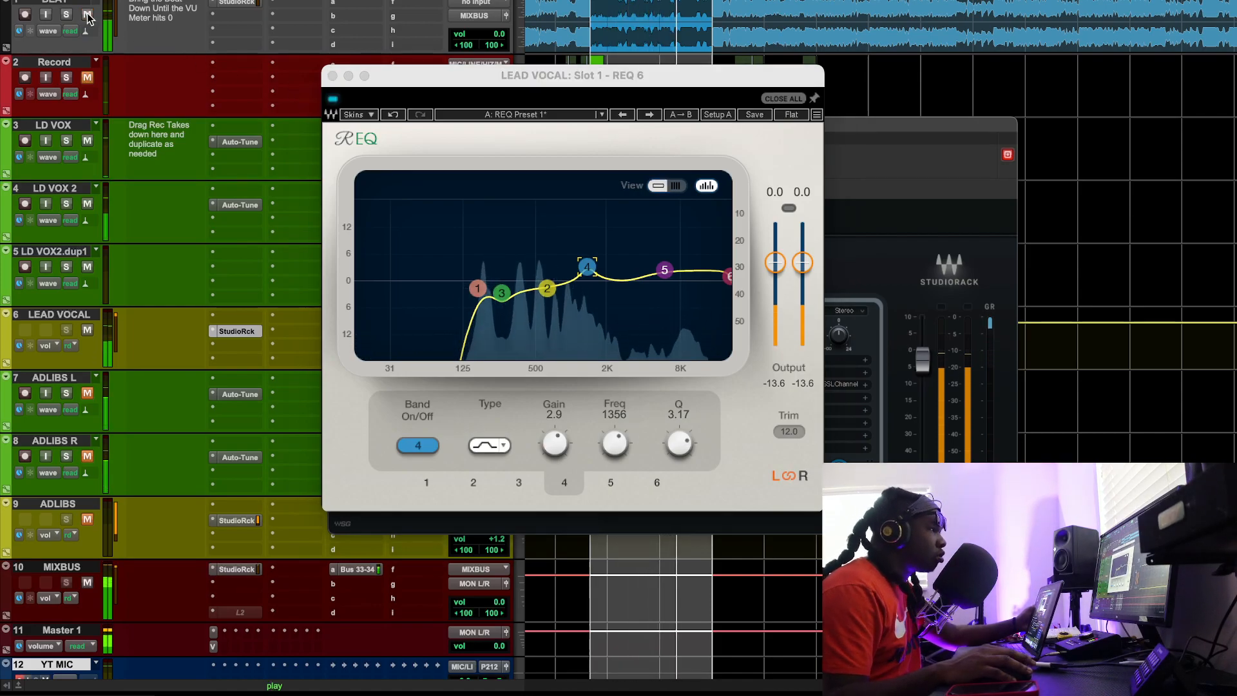
pyautogui.click(332, 100)
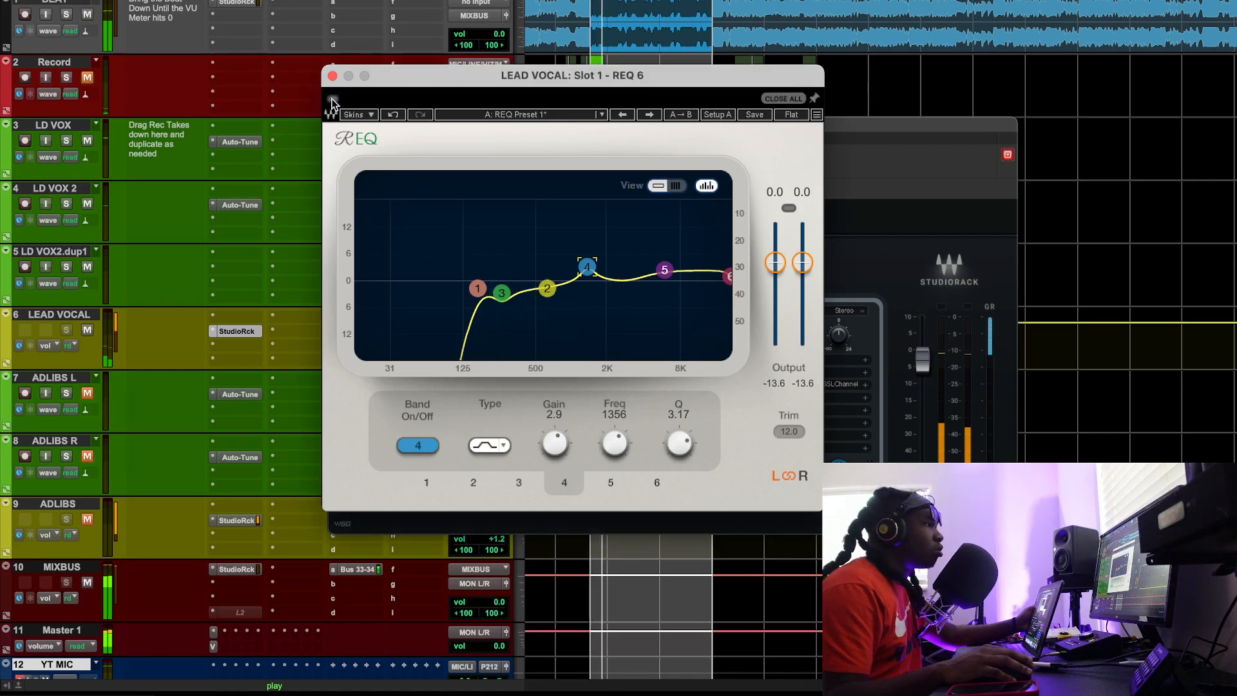
pyautogui.click(333, 100)
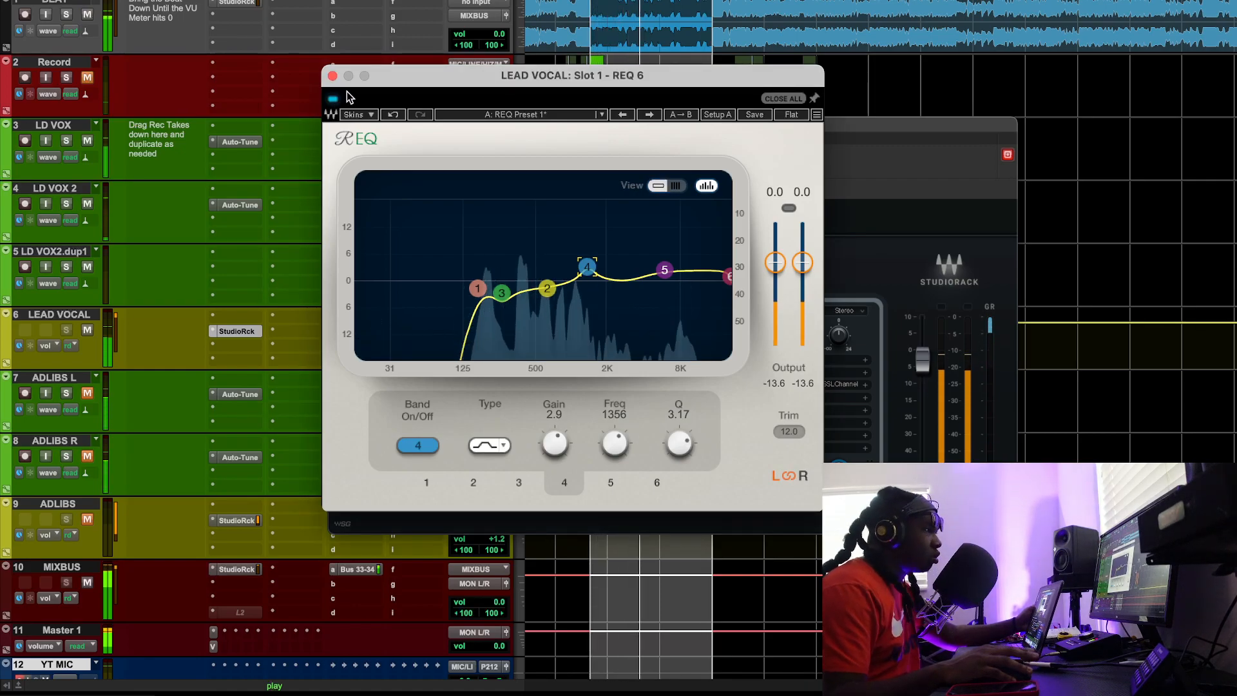
pyautogui.press('space')
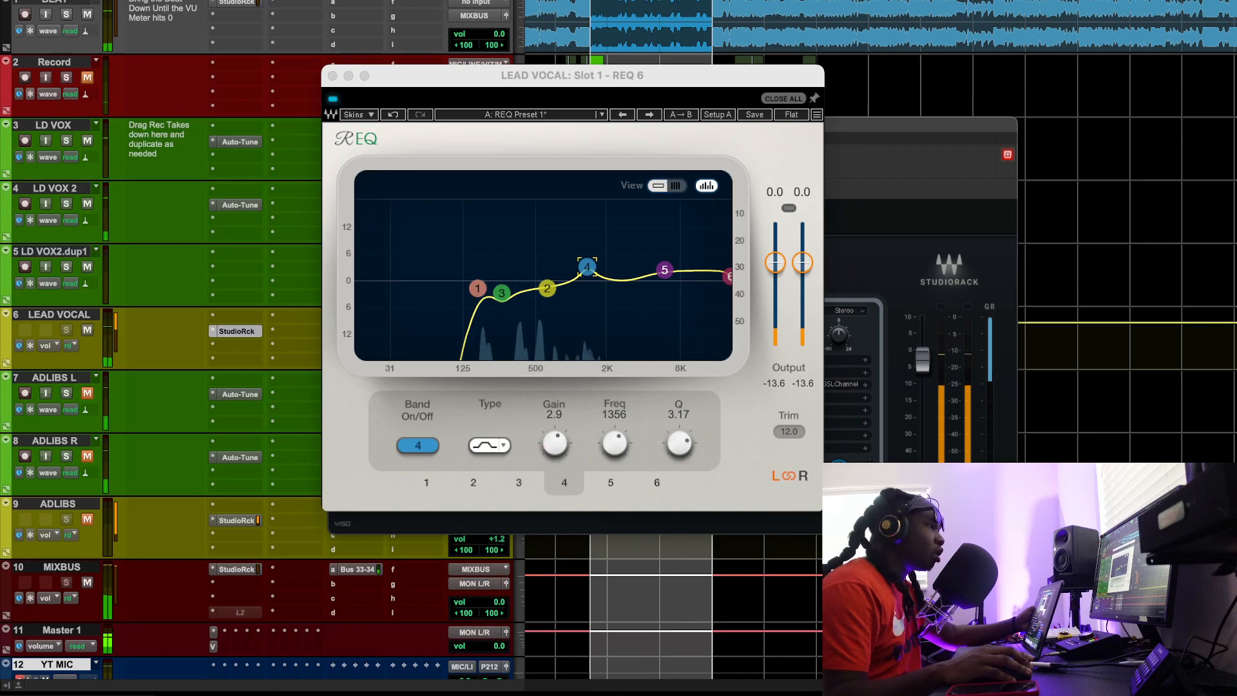
pyautogui.click(332, 76)
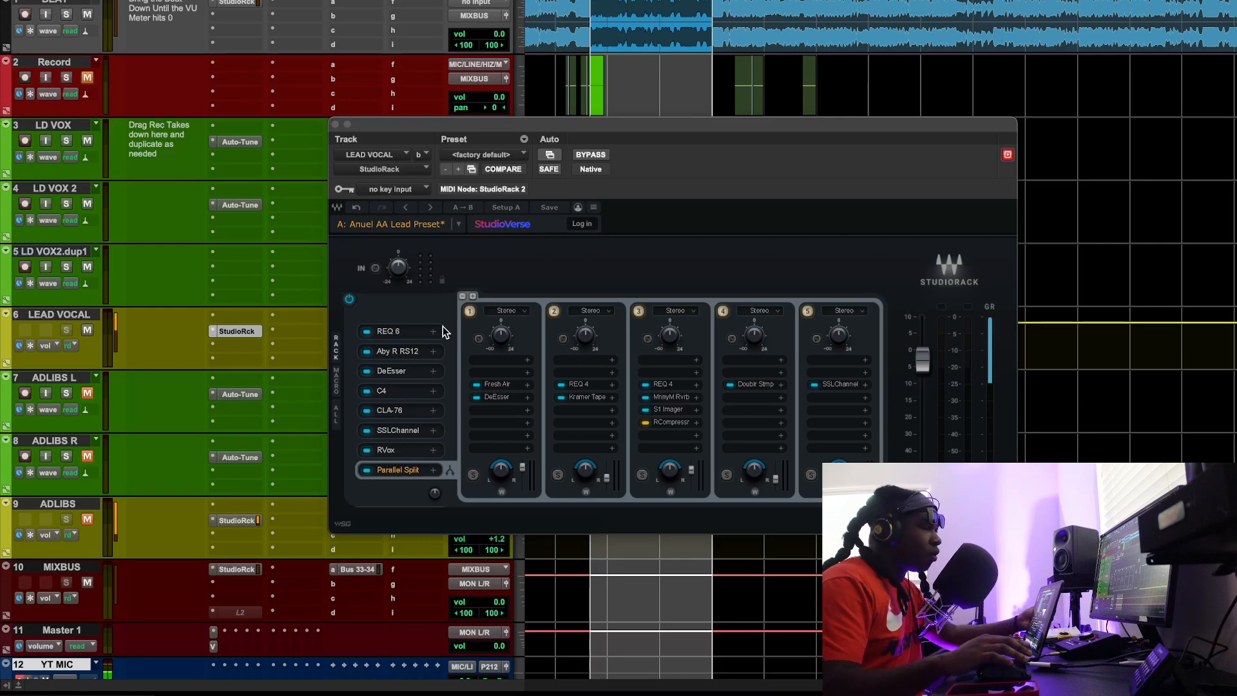
# Step: Open the Abbey Road RS124 compressor from the LEAD VOCAL rack and mute the beat track
pyautogui.click(390, 347)
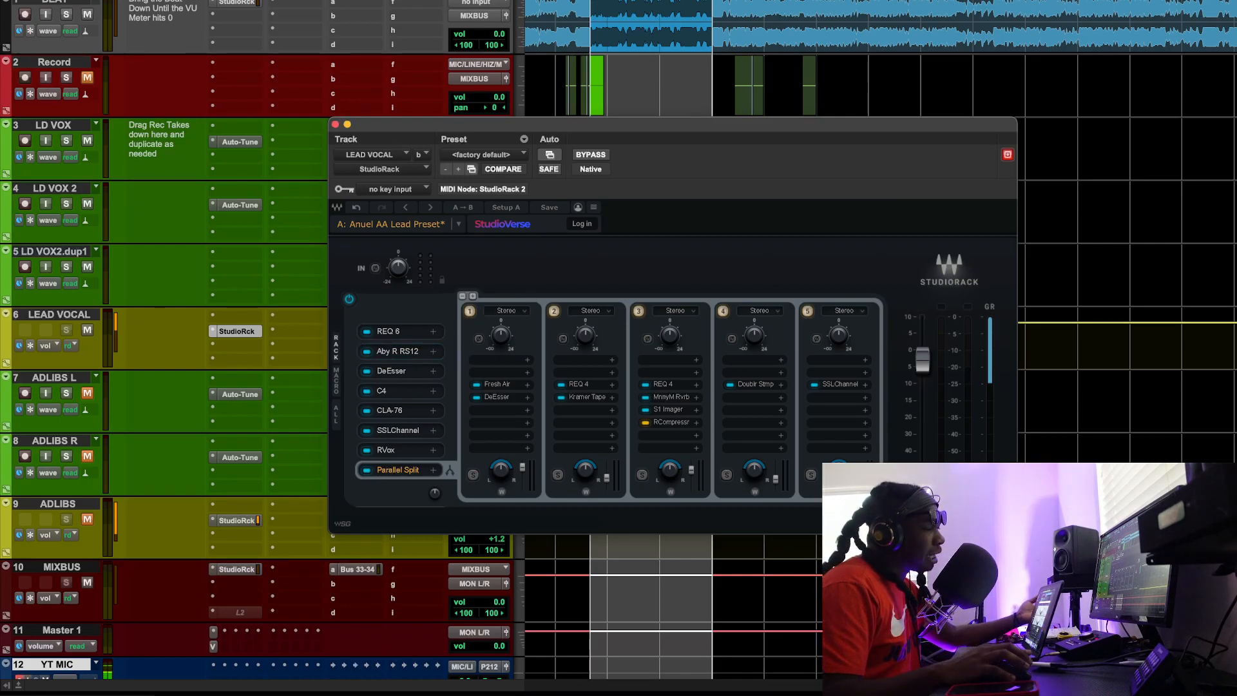
pyautogui.moveTo(154, 65); pyautogui.dragTo(710, 70)
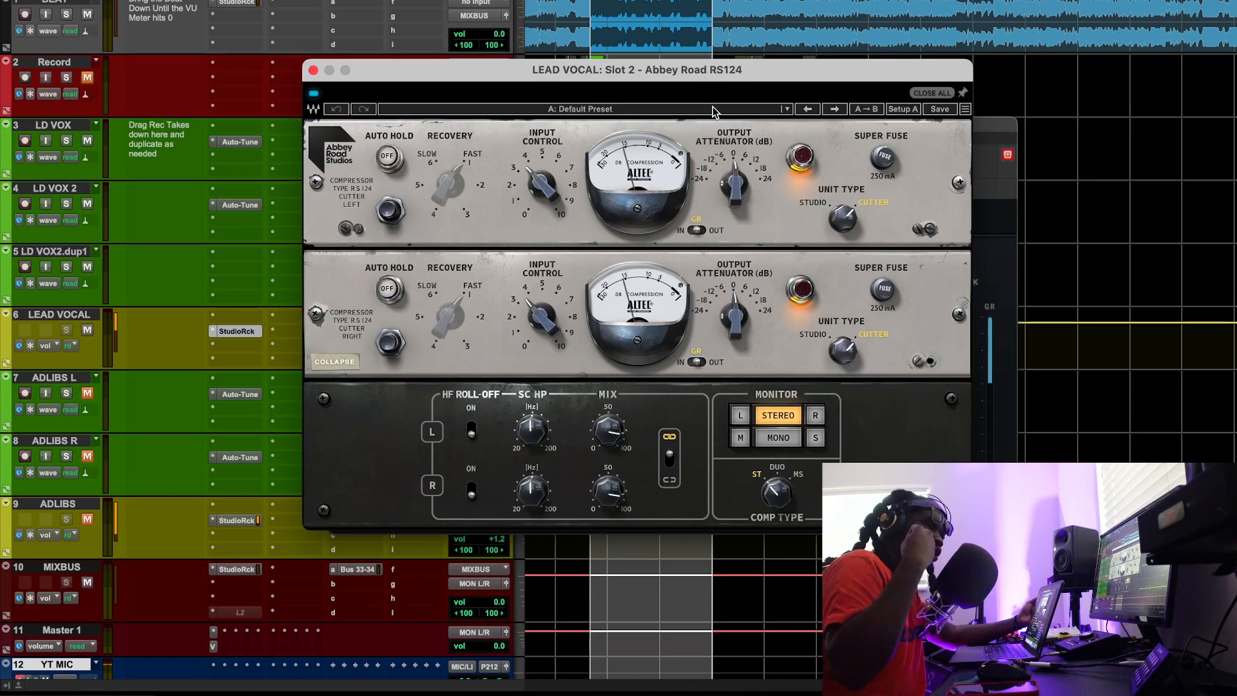
pyautogui.click(88, 20)
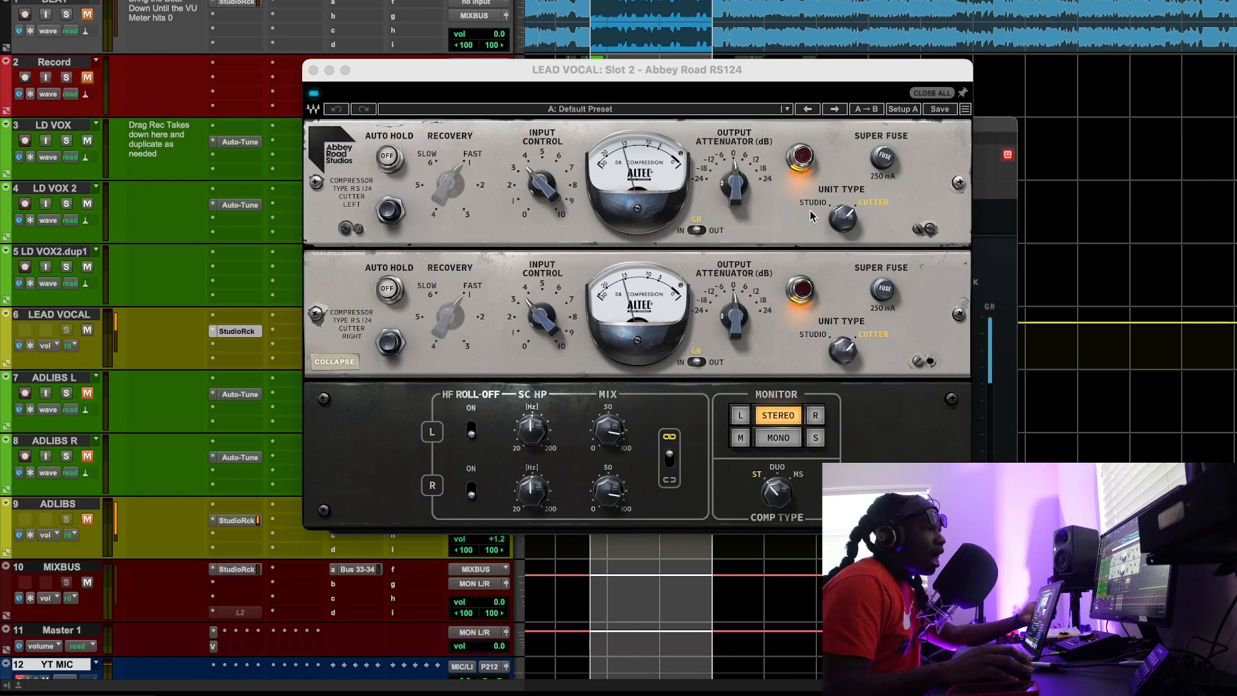
# Step: Audition the RS124 on the lead vocal, examine its unit type and SC HP settings, and close it
pyautogui.click(841, 210)
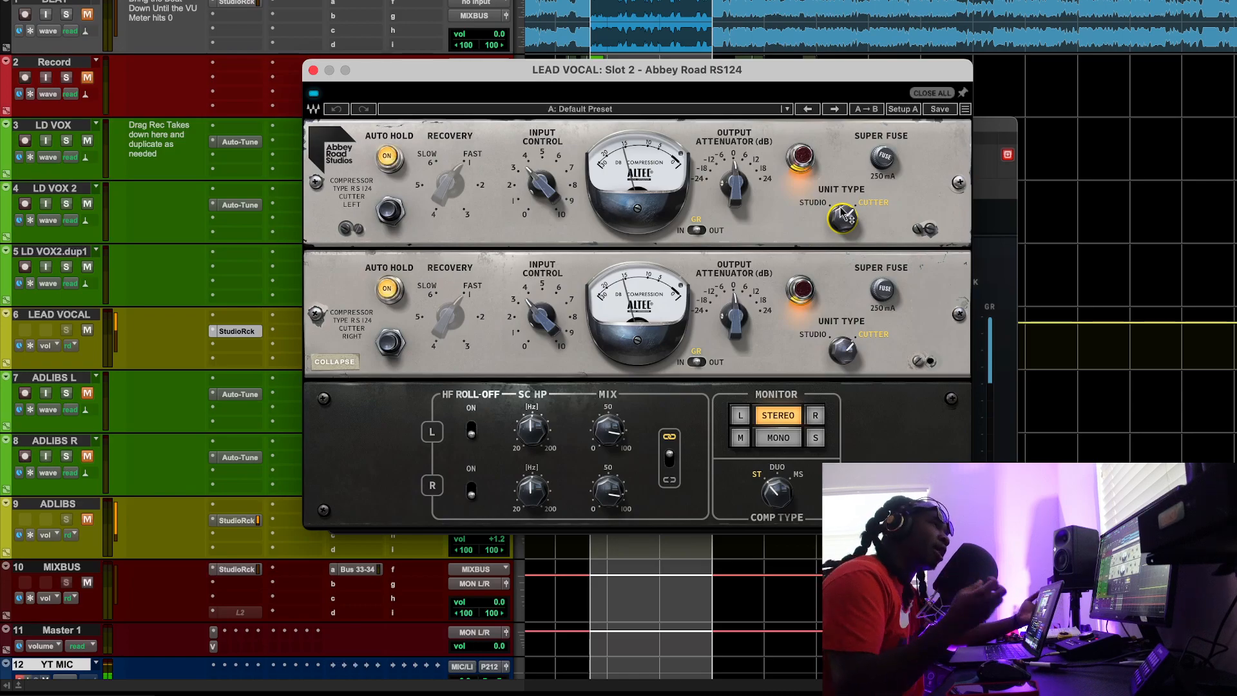
pyautogui.press('space')
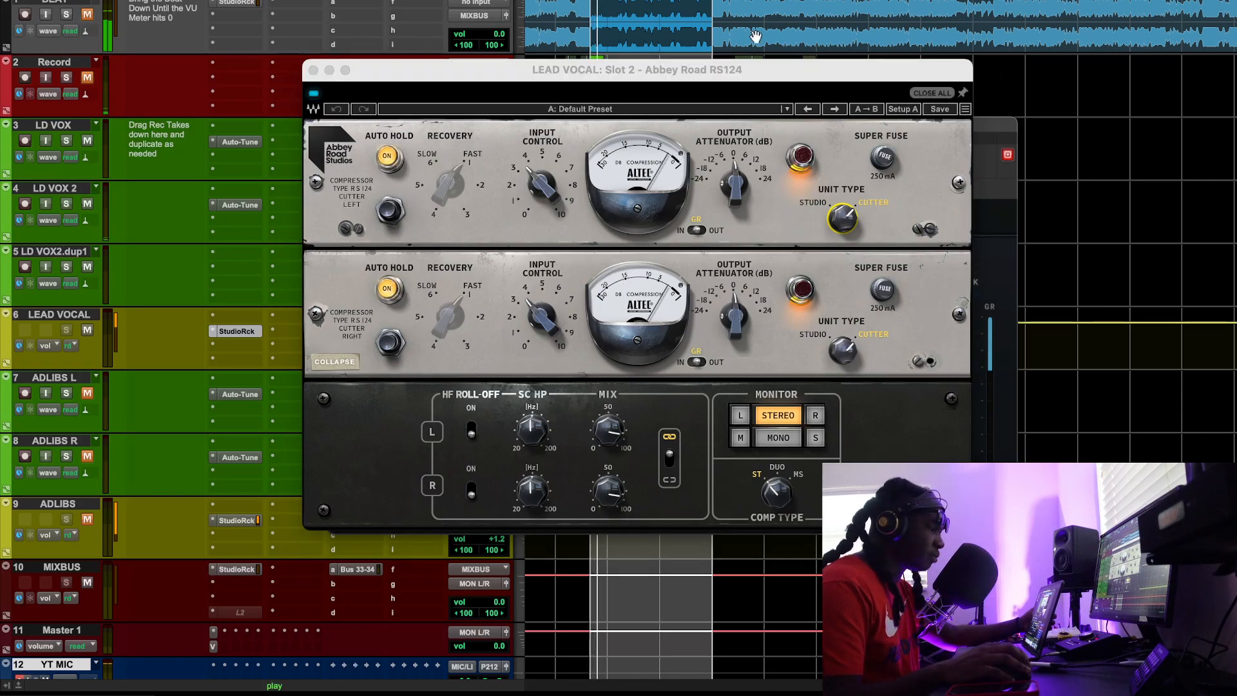
pyautogui.moveTo(604, 83); pyautogui.dragTo(606, 44)
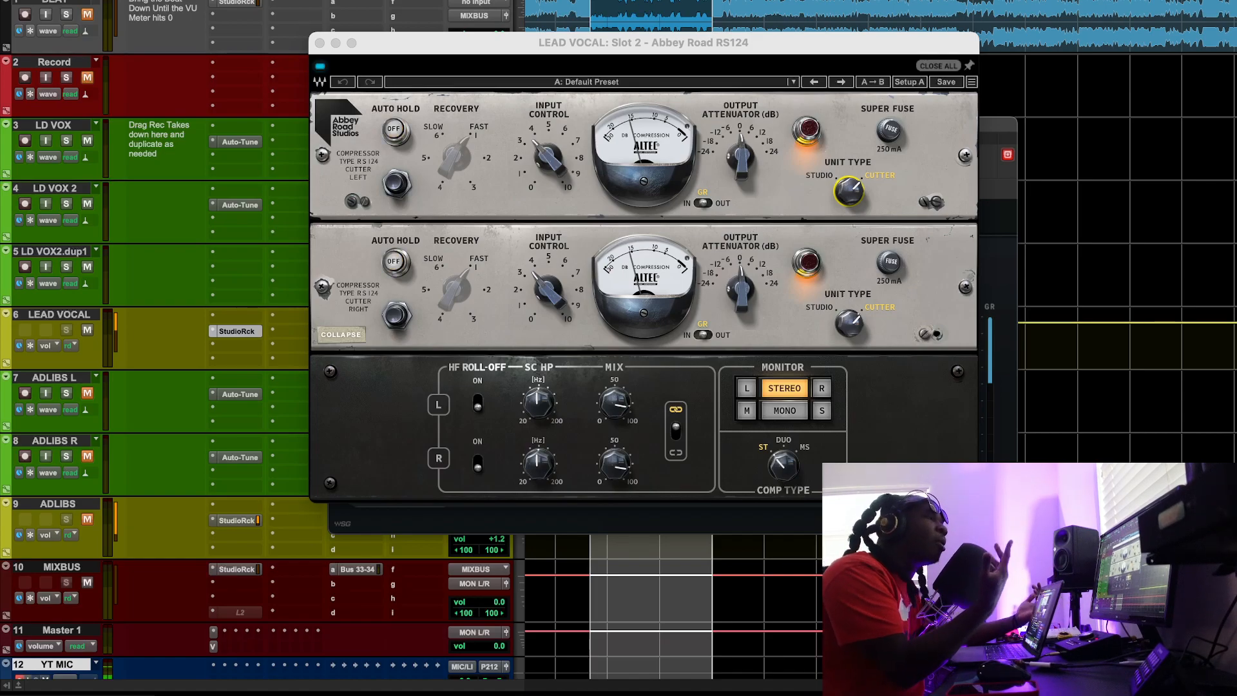
pyautogui.click(531, 412)
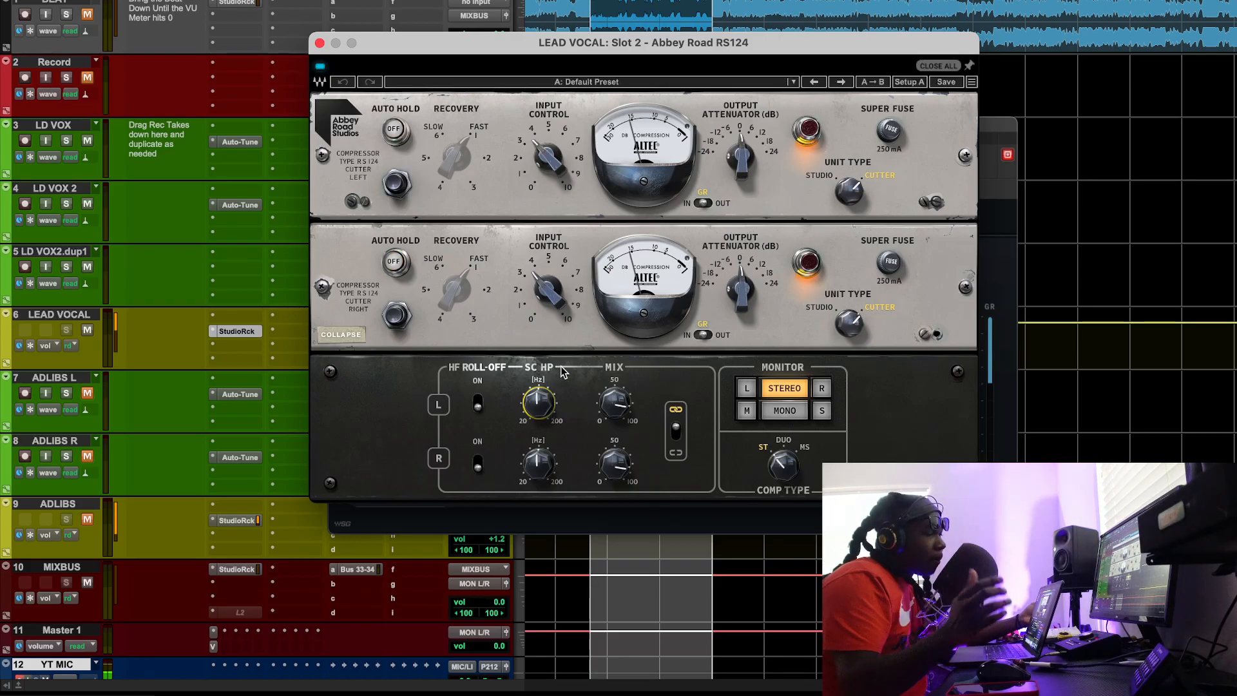
pyautogui.click(319, 42)
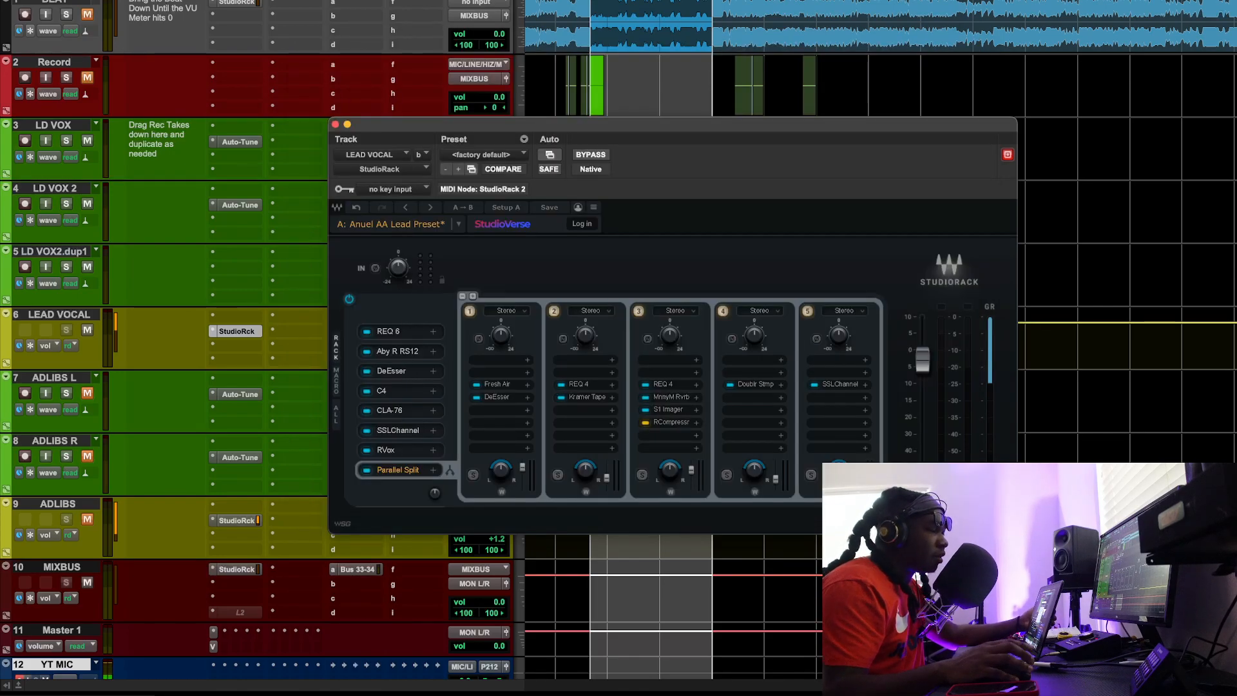
# Step: Open the DeEsser in the third slot of the LEAD VOCAL rack and audition it on the vocal
pyautogui.click(392, 371)
pyautogui.moveTo(187, 22); pyautogui.dragTo(771, 162)
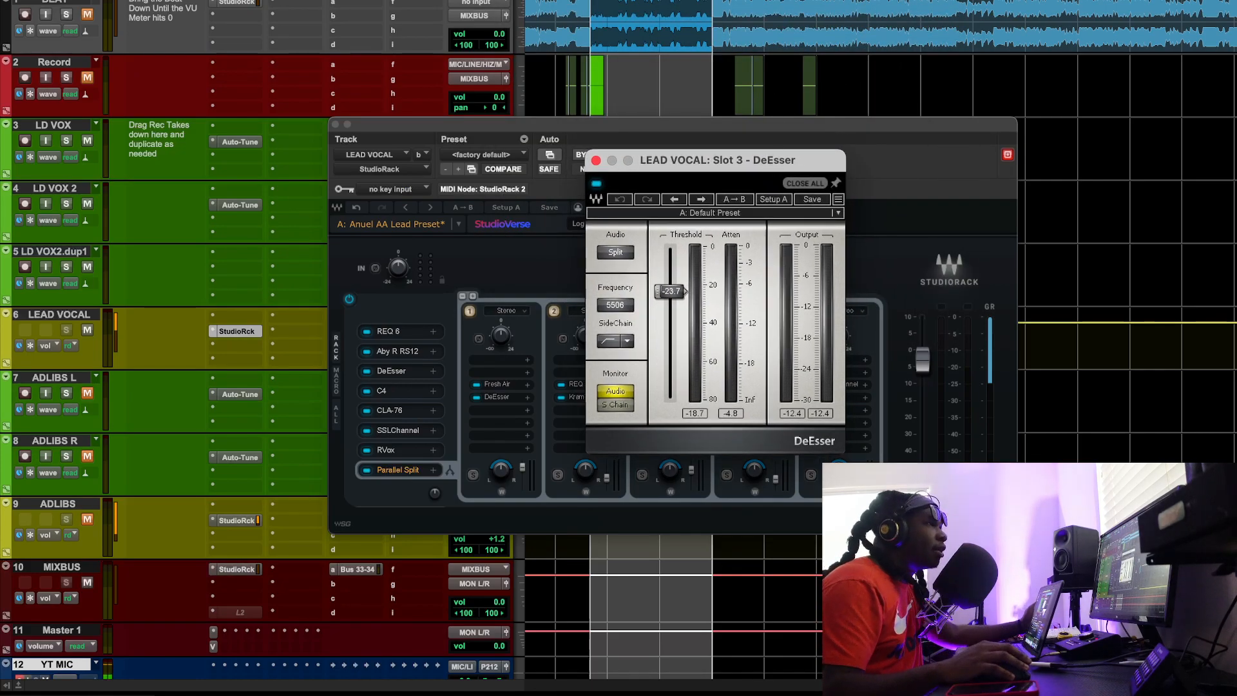
pyautogui.press('space')
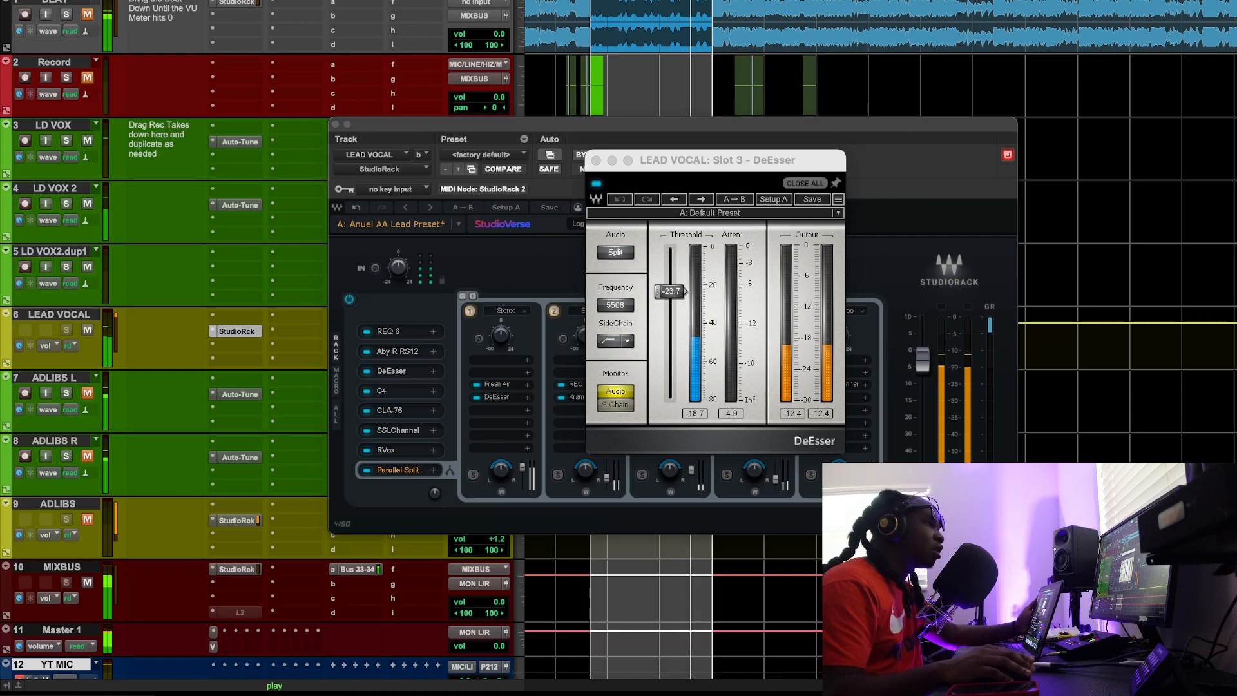
pyautogui.press('space')
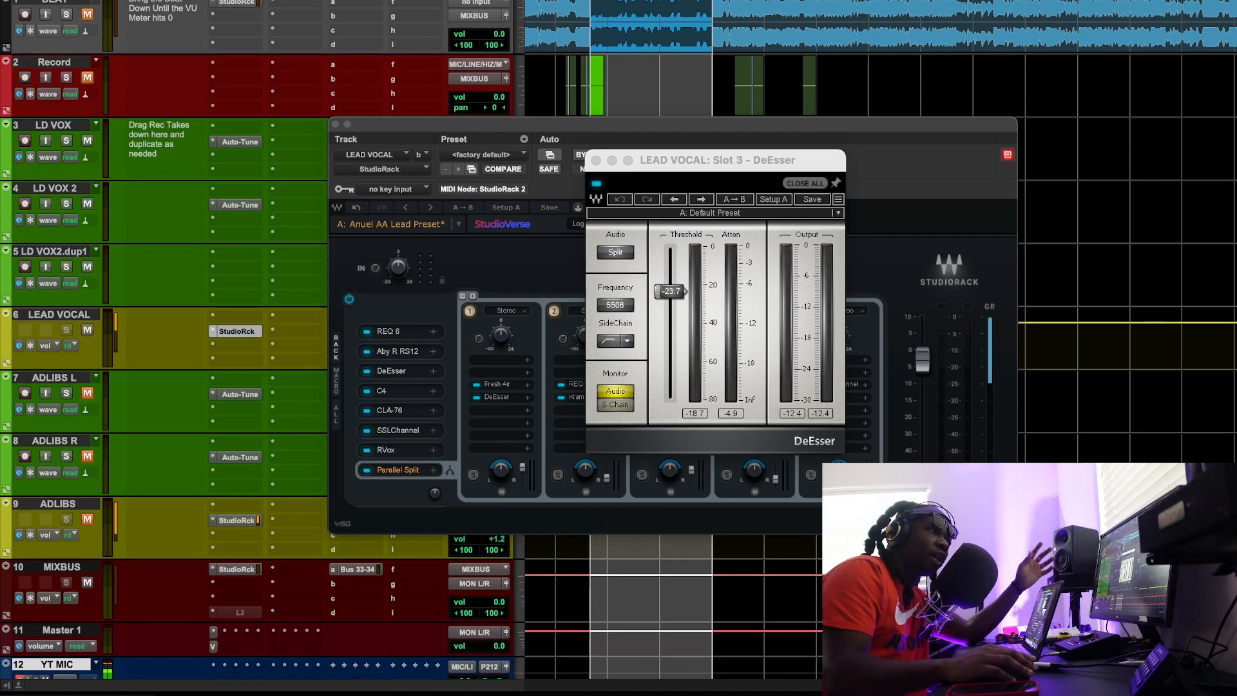
pyautogui.press('space')
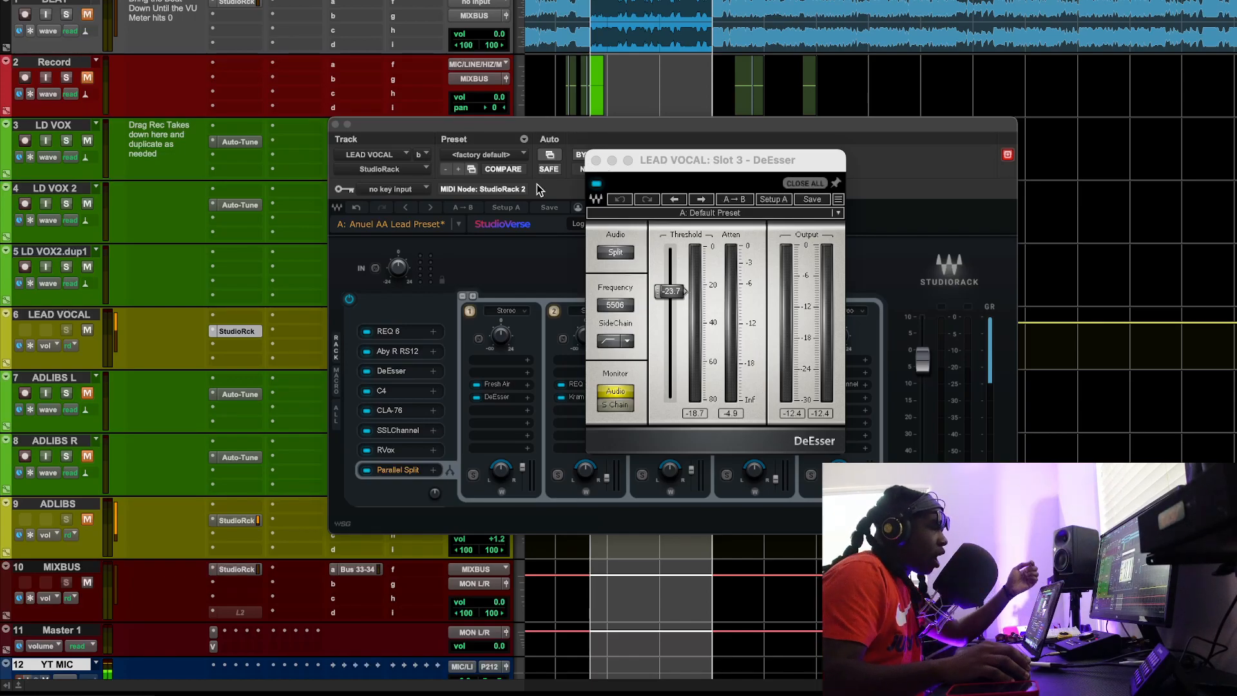
# Step: Open the C4 in the fourth slot of the LEAD VOCAL rack and compare it bypassed and active during playback
pyautogui.click(400, 392)
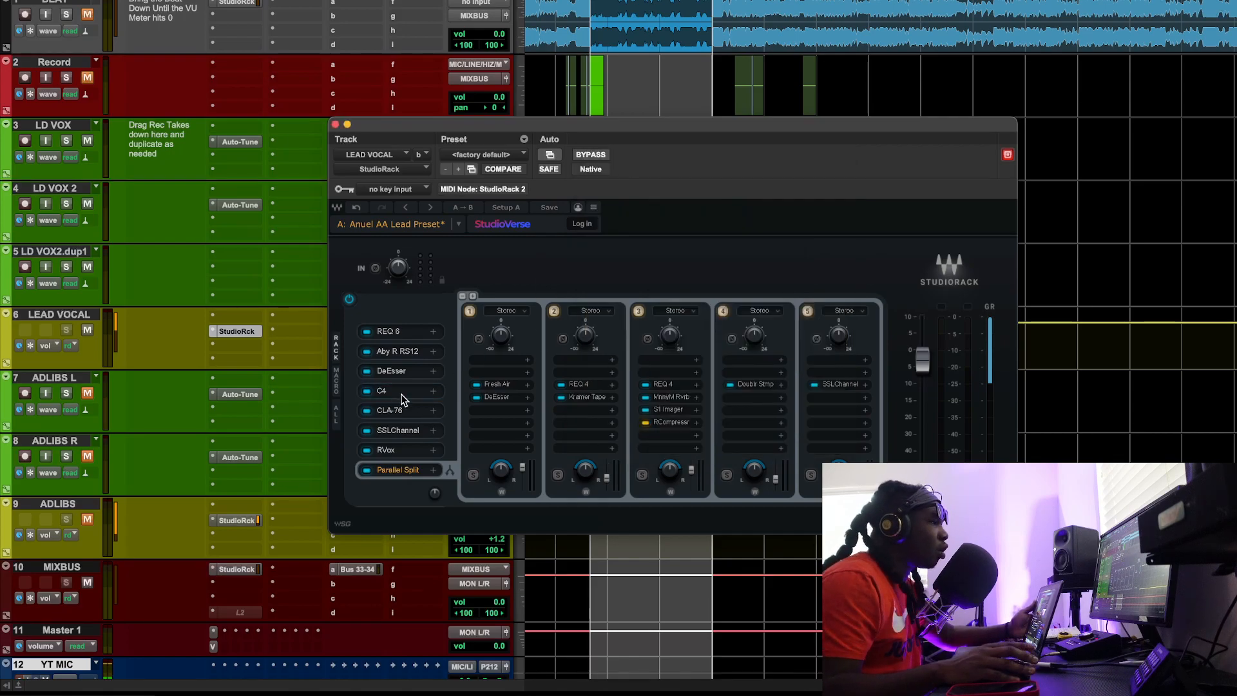
pyautogui.moveTo(1, 3); pyautogui.dragTo(572, 124)
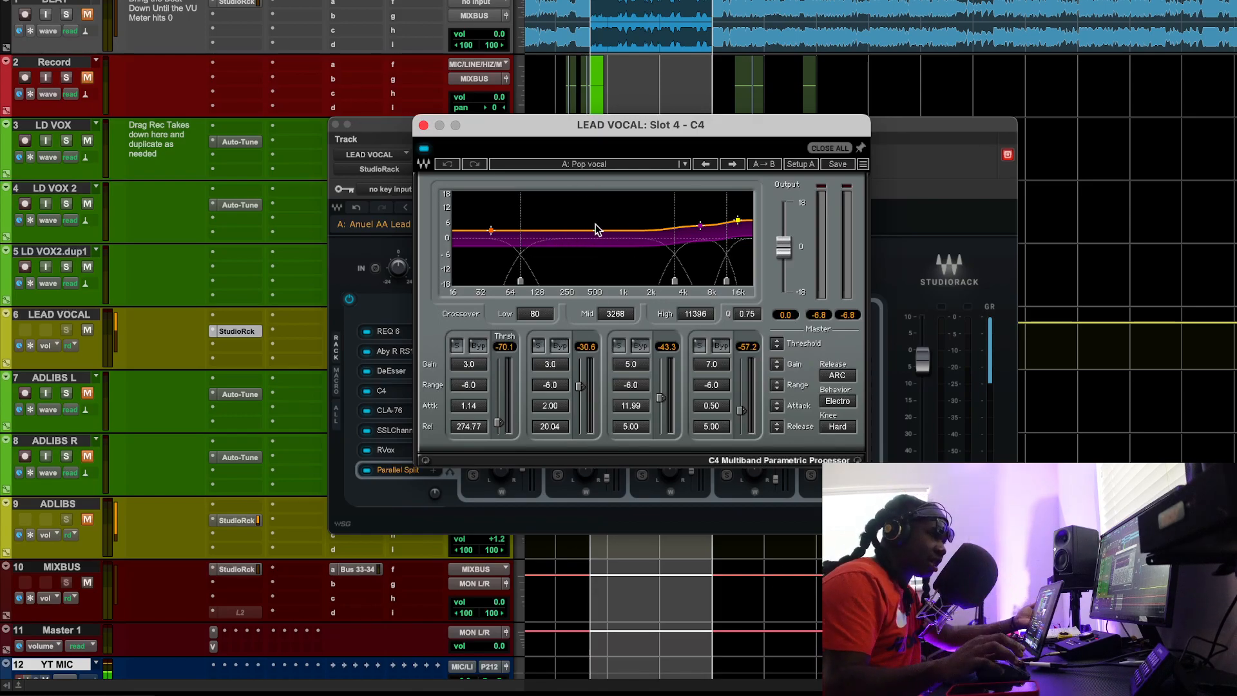
pyautogui.press('space')
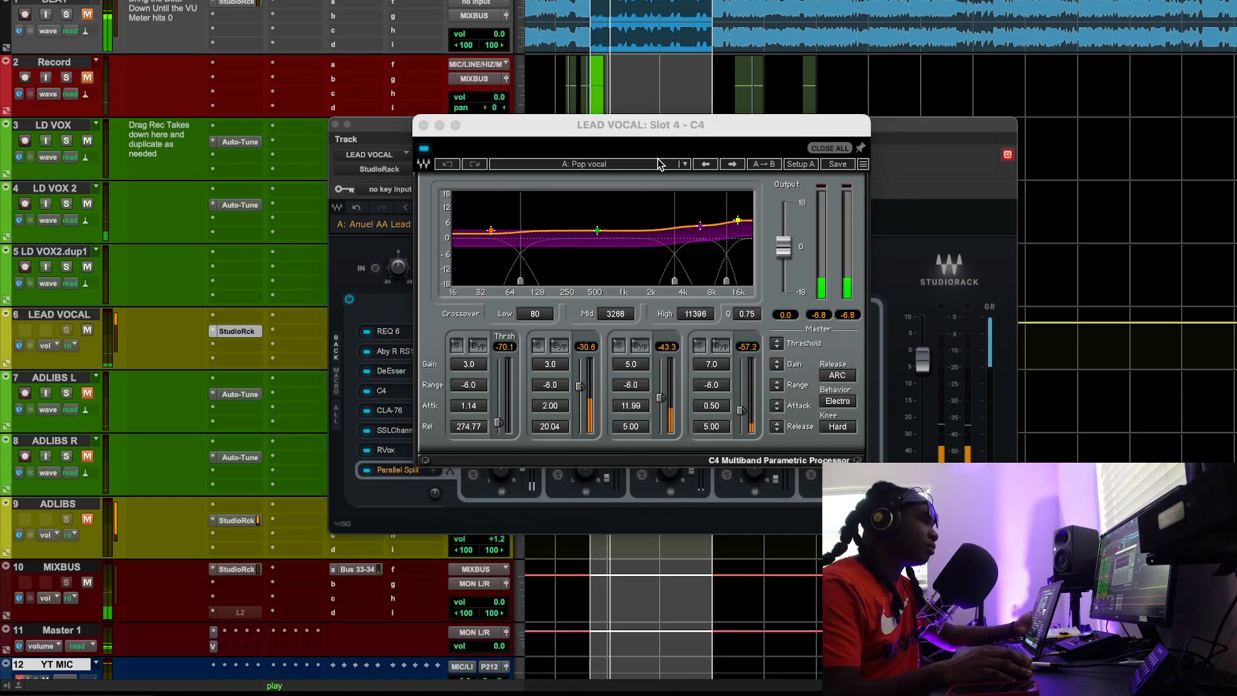
pyautogui.click(424, 149)
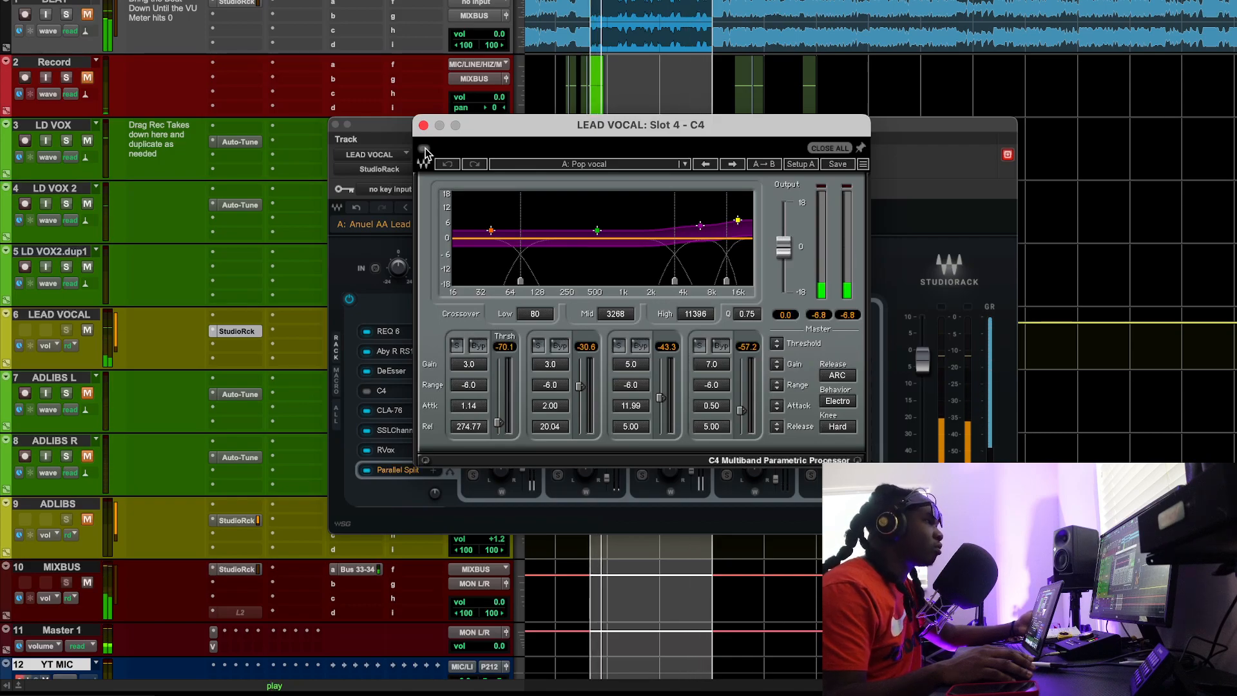
pyautogui.click(424, 149)
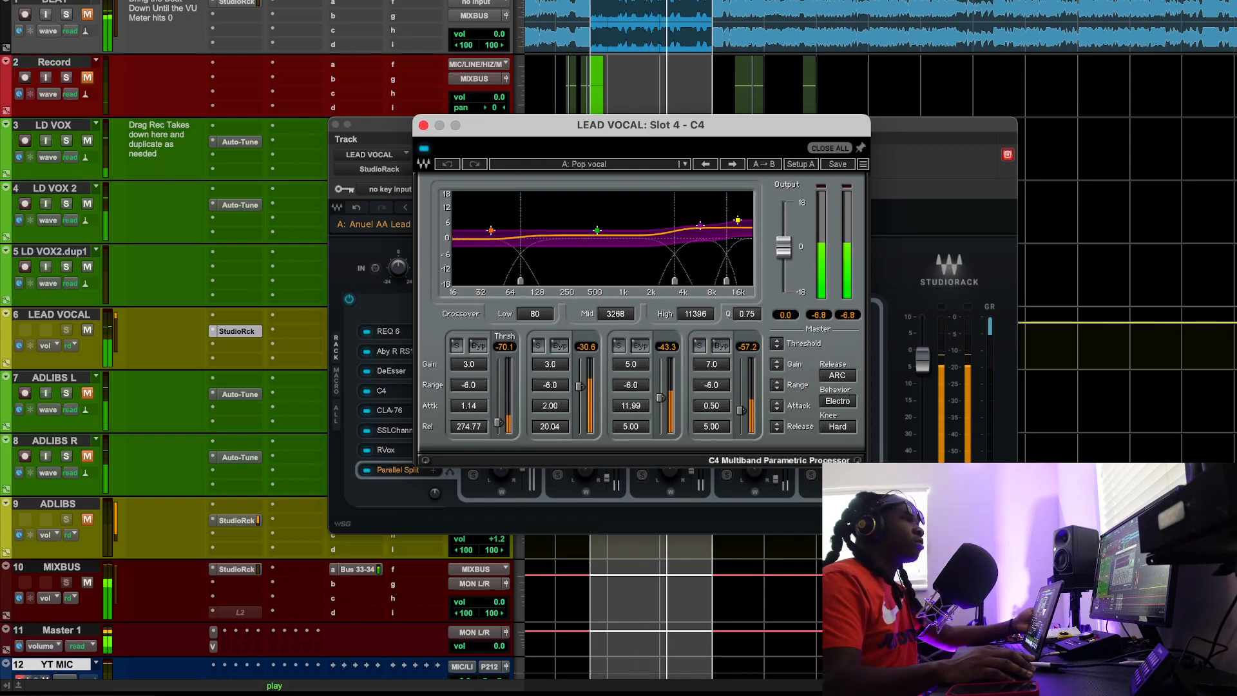
pyautogui.press('space')
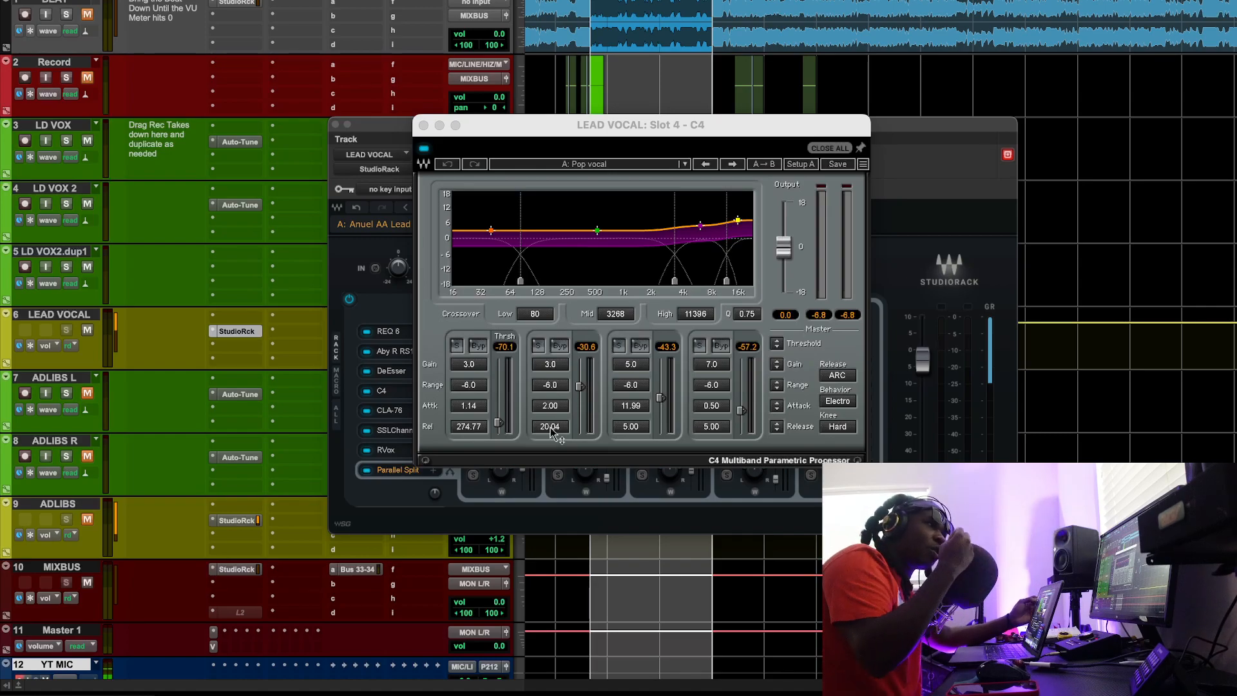
# Step: Play the selected vocal section through the C4 once more and close the multiband processor
pyautogui.press('space')
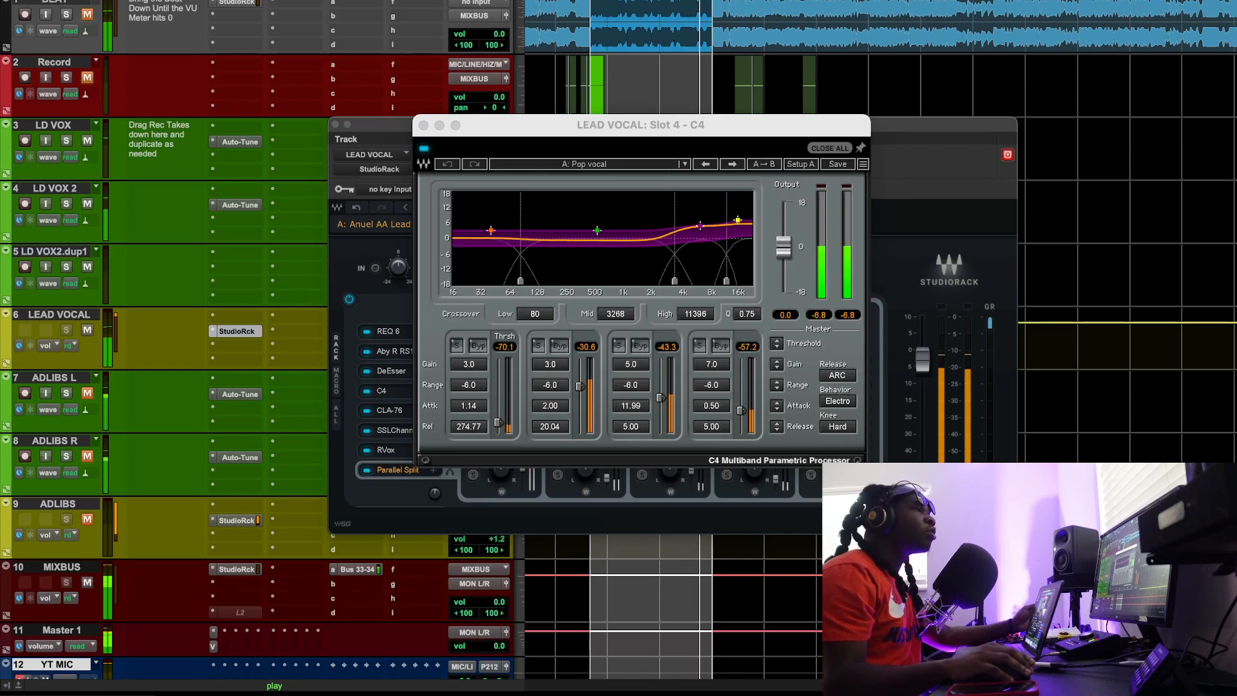
pyautogui.press('space')
pyautogui.moveTo(427, 150); pyautogui.dragTo(423, 150)
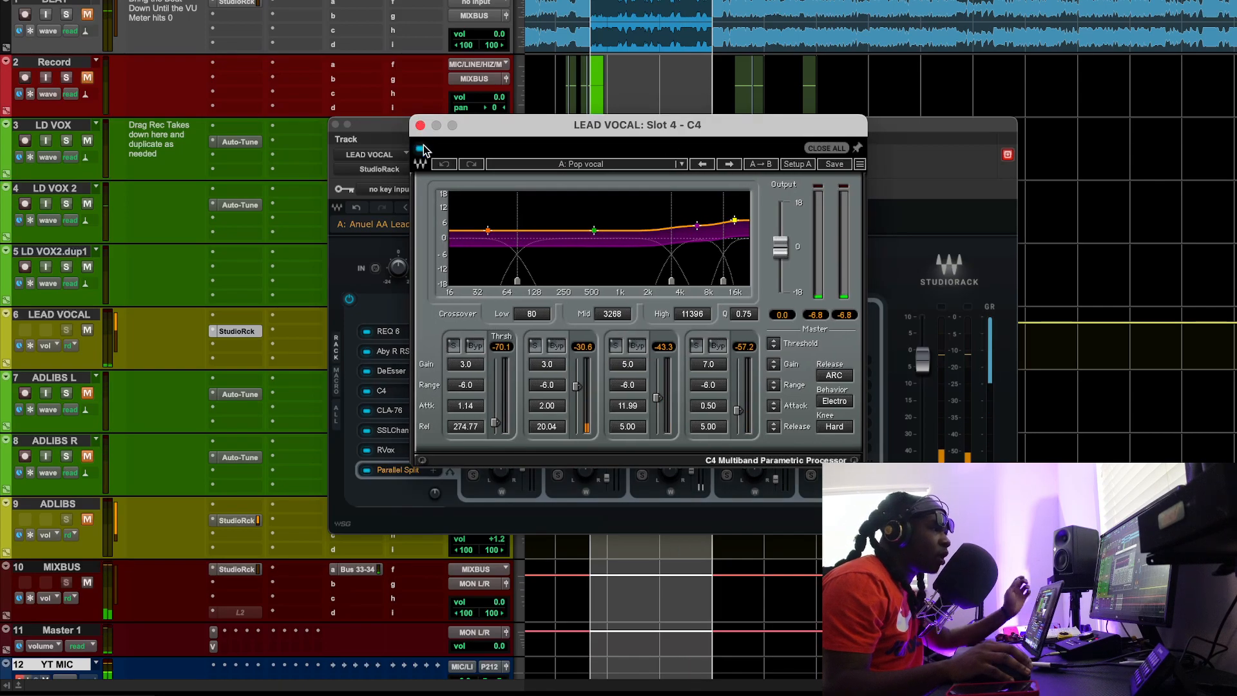
pyautogui.click(420, 126)
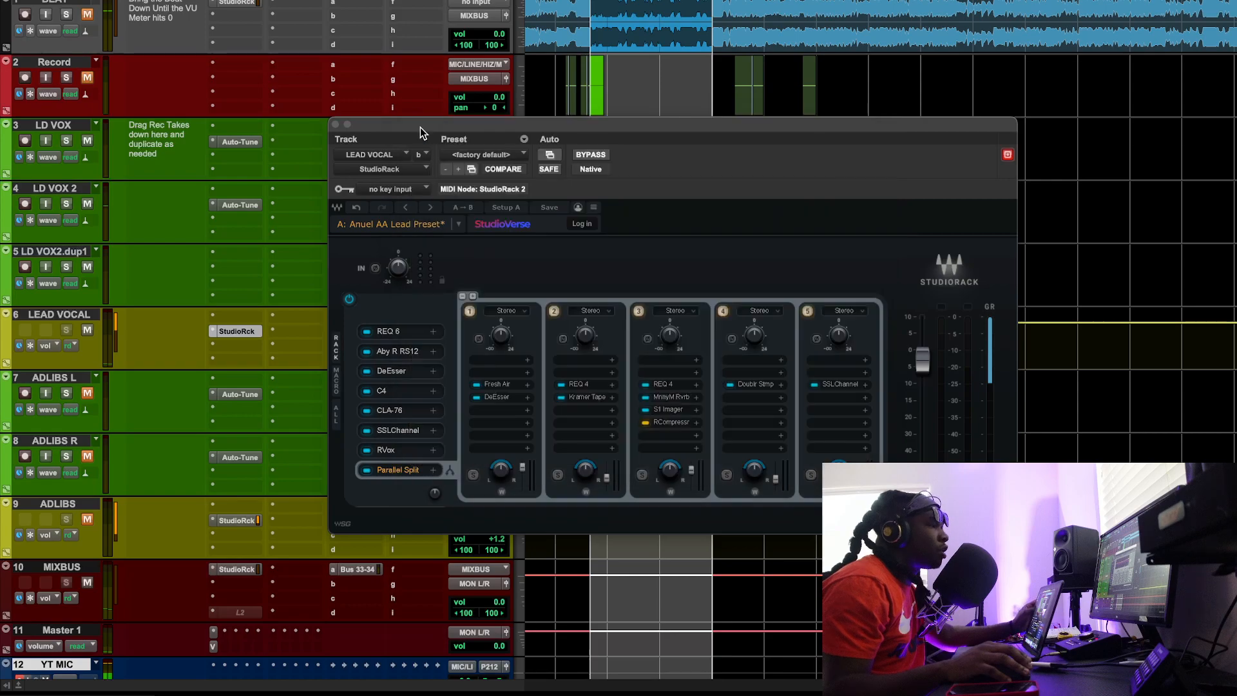
# Step: Open the CLA-76 in the fifth slot of the LEAD VOCAL rack and audition it on the vocal
pyautogui.click(389, 409)
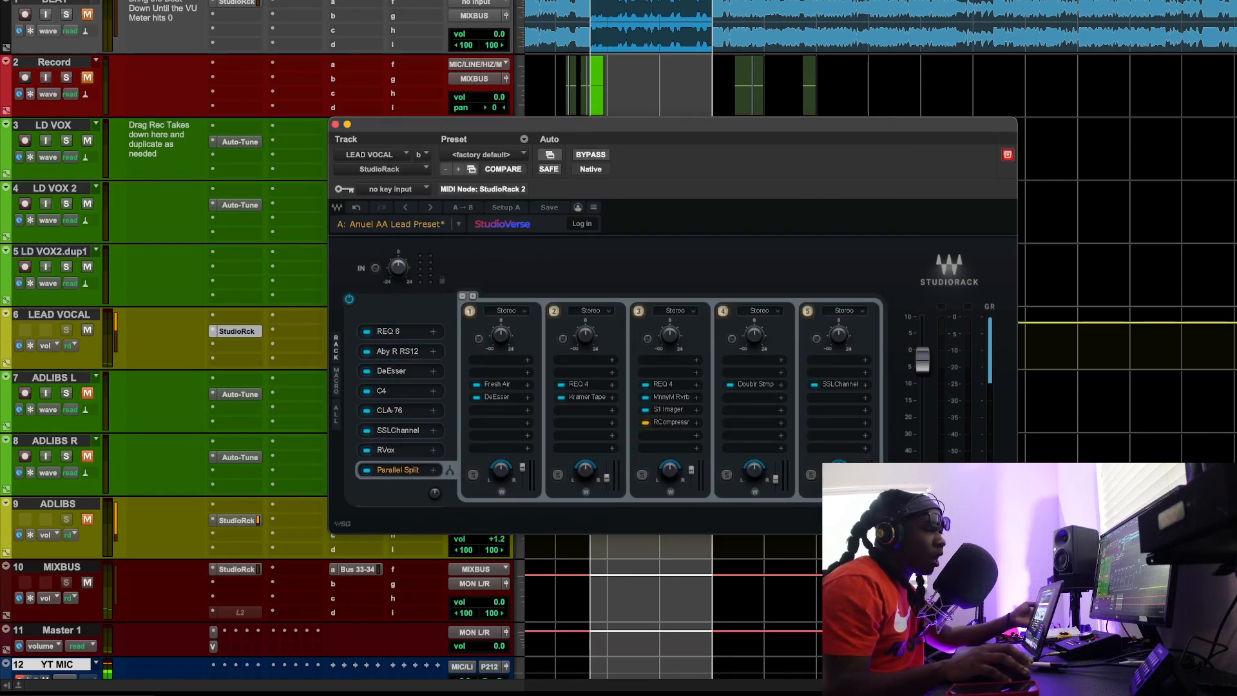
pyautogui.moveTo(214, 21); pyautogui.dragTo(768, 154)
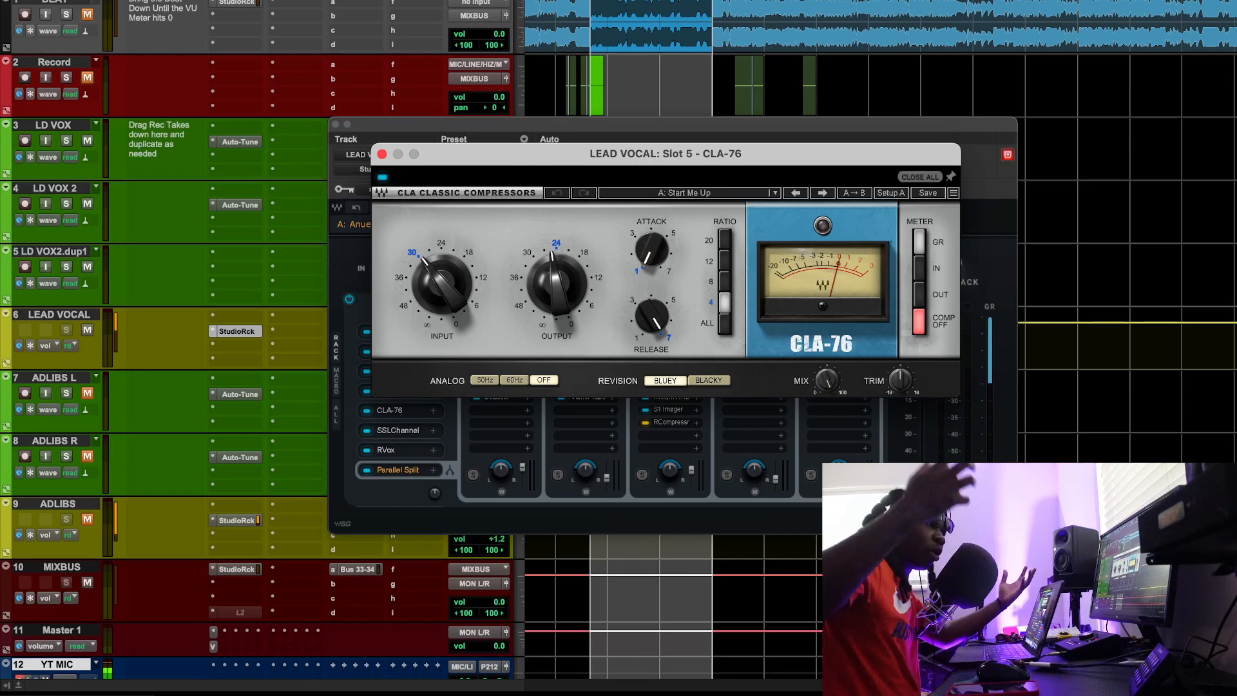
pyautogui.press('space')
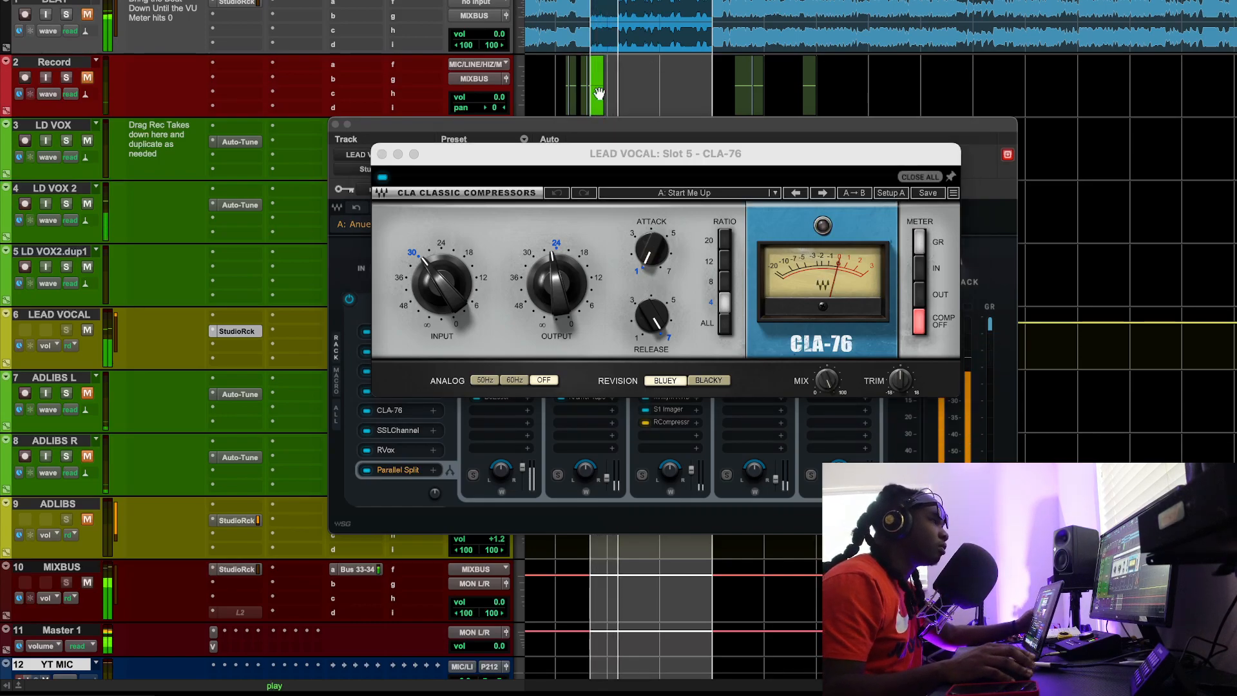
pyautogui.click(389, 182)
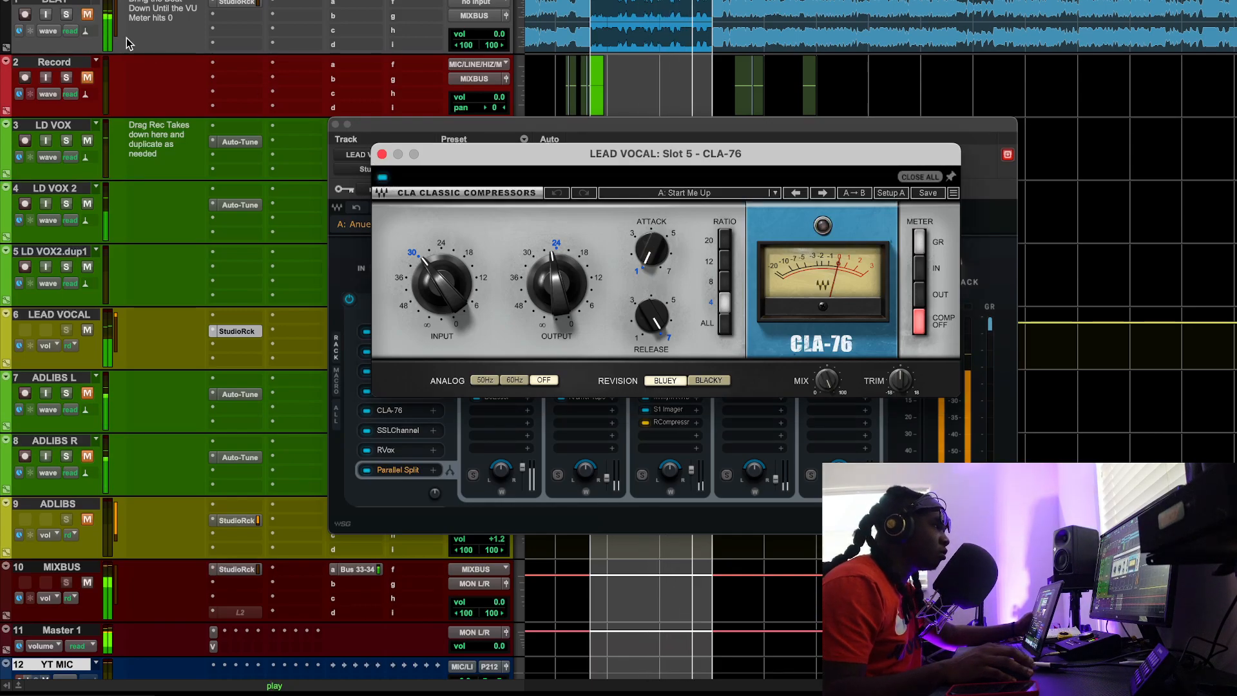
# Step: Toggle the beat track's mute, compare the CLA-76 off and on, and close the compressor
pyautogui.click(88, 19)
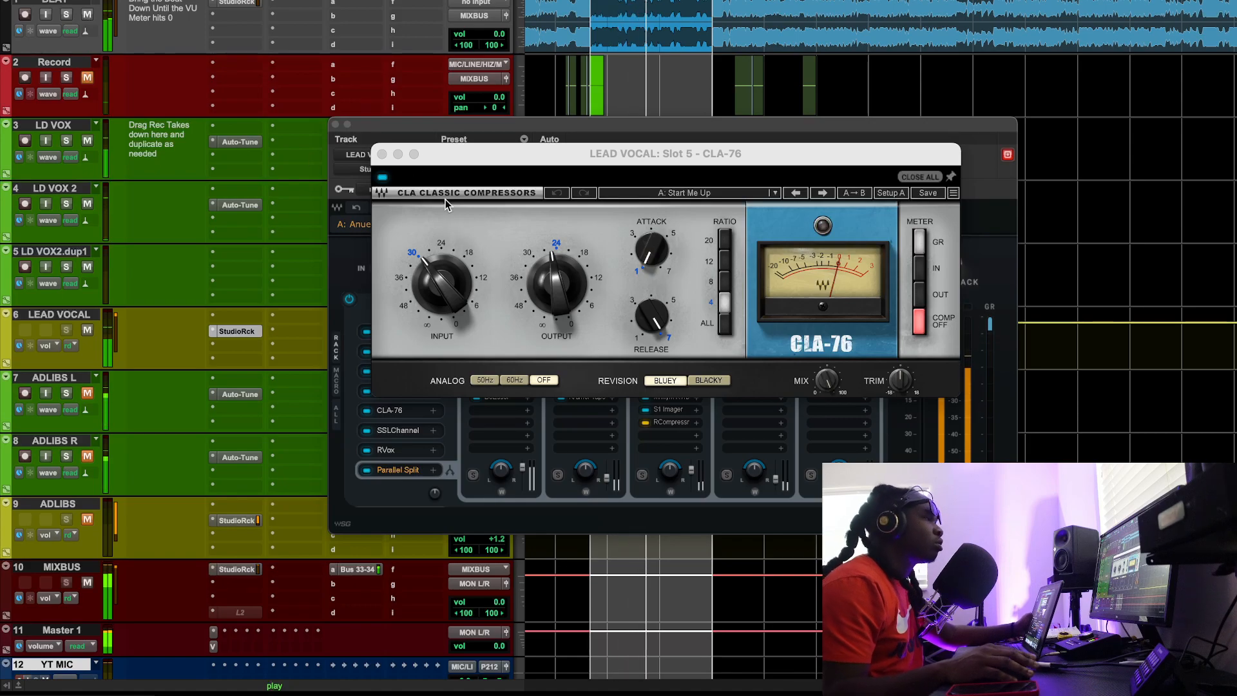
pyautogui.click(381, 177)
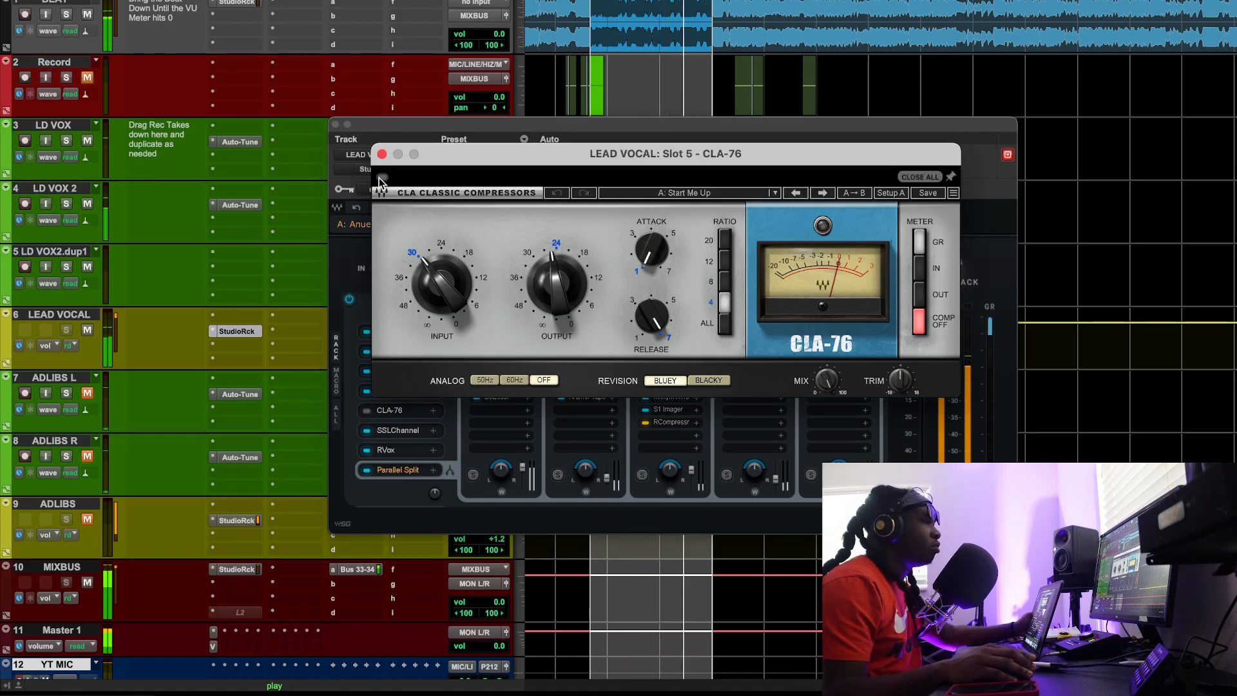
pyautogui.click(382, 178)
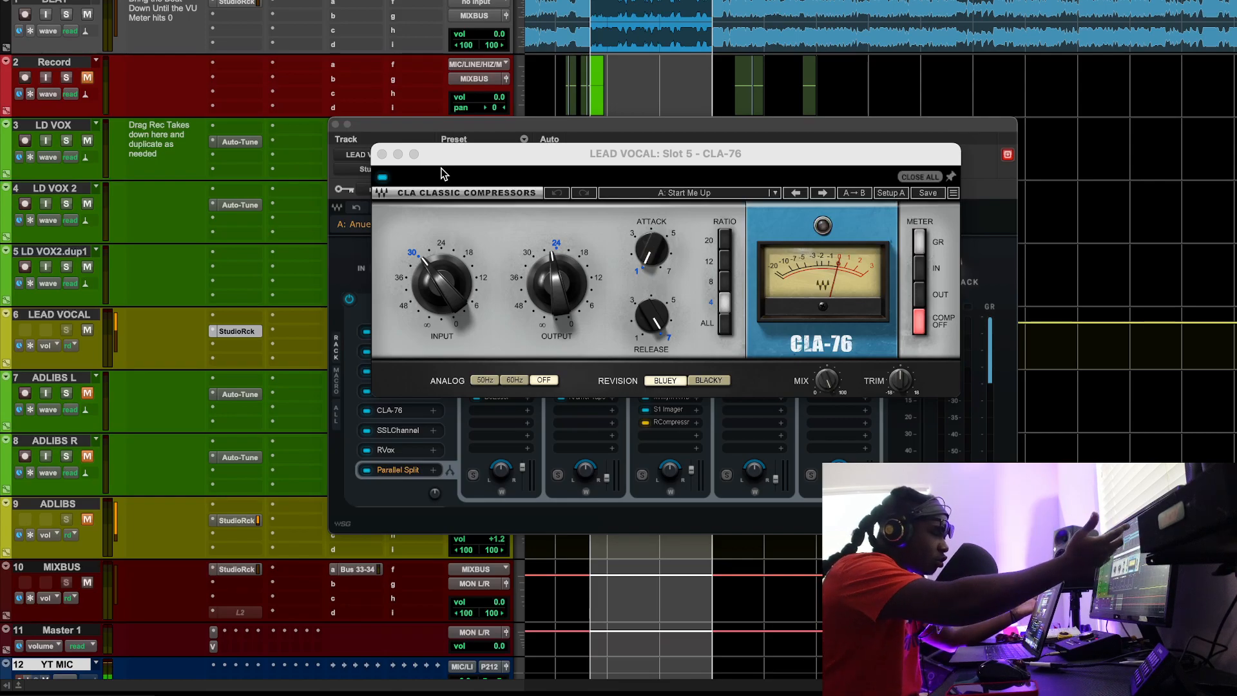
pyautogui.click(381, 155)
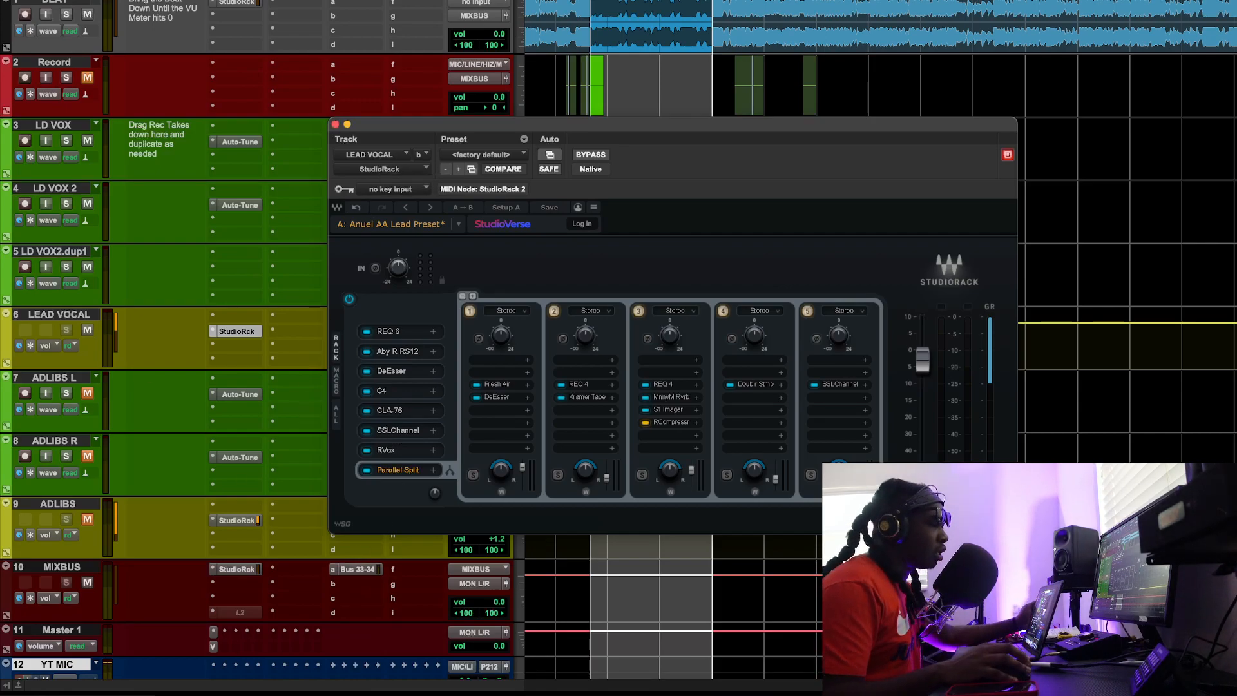
# Step: Open the SSLChannel from the LEAD VOCAL rack, examine its filter and compressor settings, and start playback
pyautogui.moveTo(110, 1); pyautogui.dragTo(658, 1)
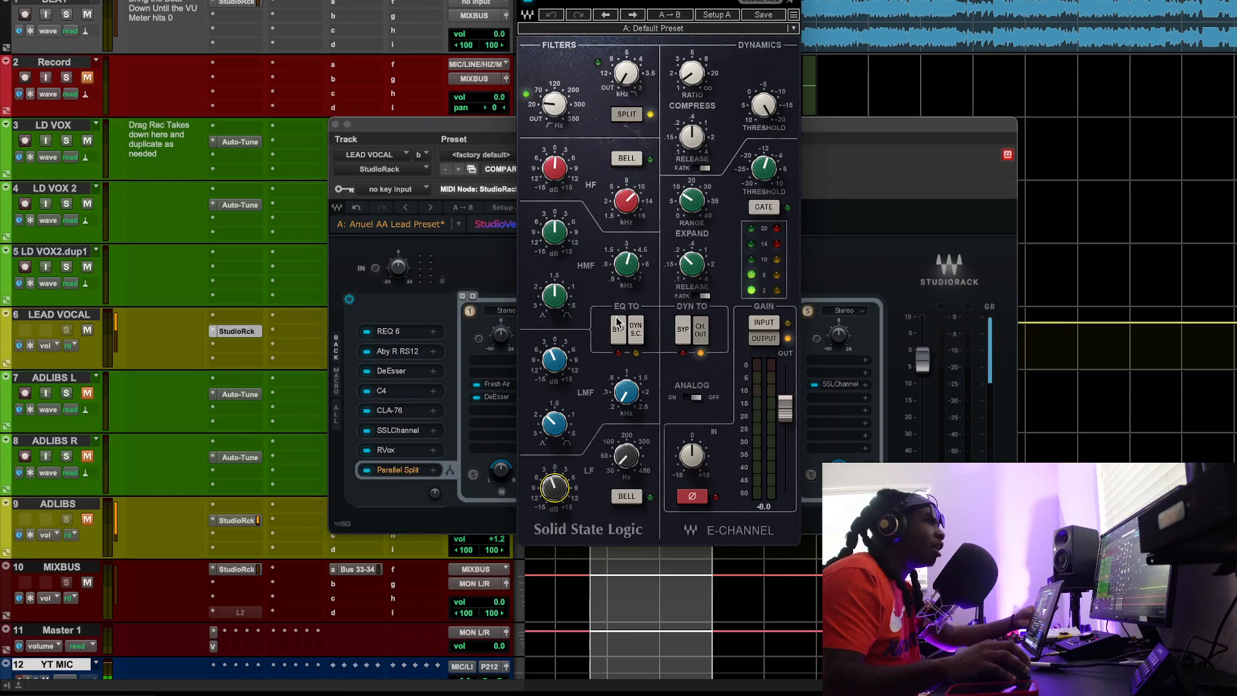
pyautogui.click(551, 107)
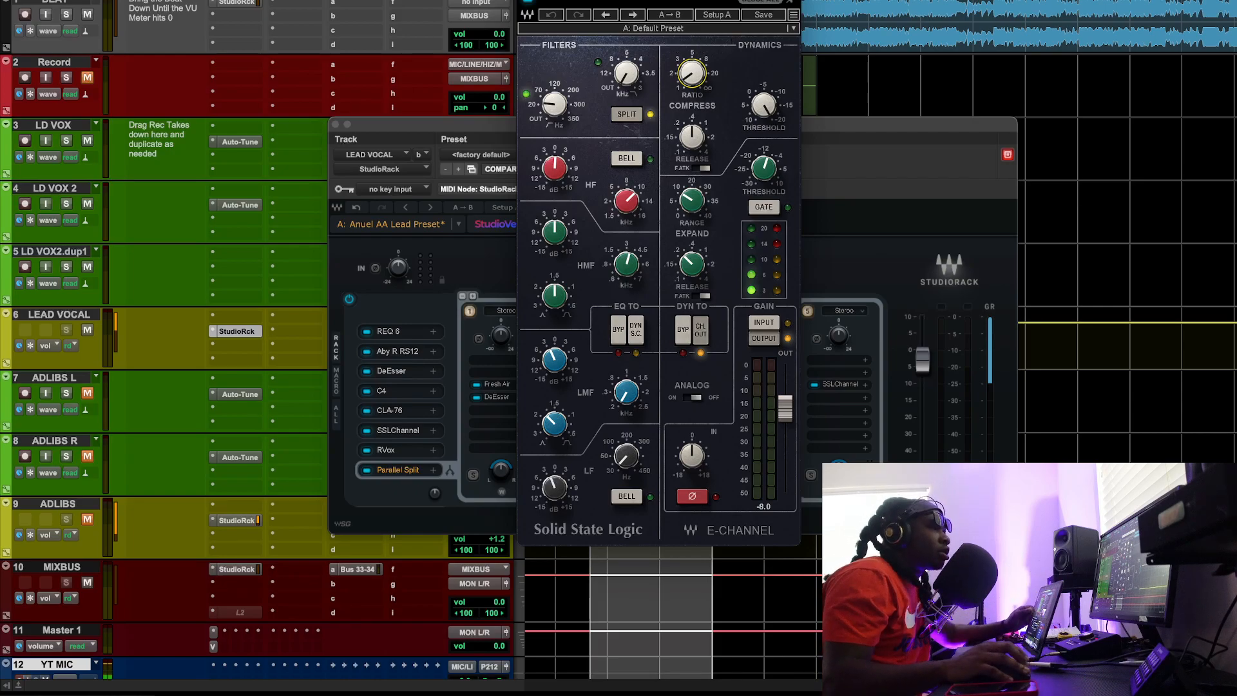
pyautogui.press('space')
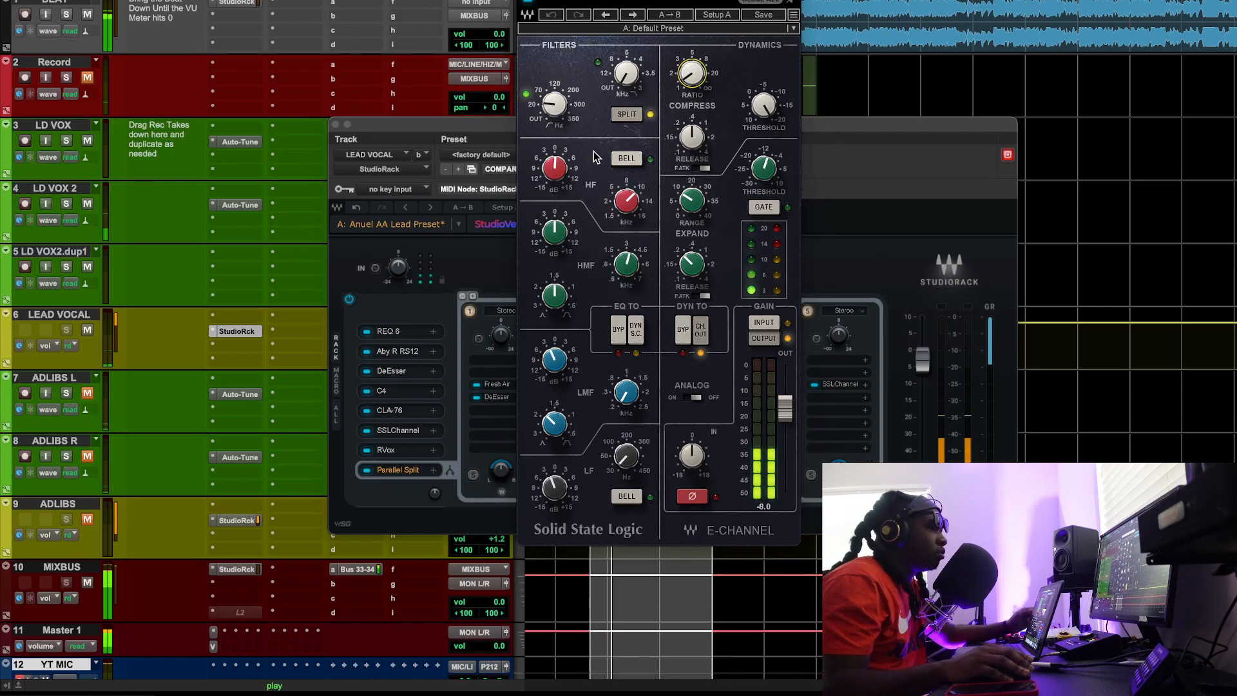
# Step: Unmute the ADLIBS R, ADLIBS L, ADLIBS and beat tracks
pyautogui.click(90, 454)
pyautogui.click(88, 393)
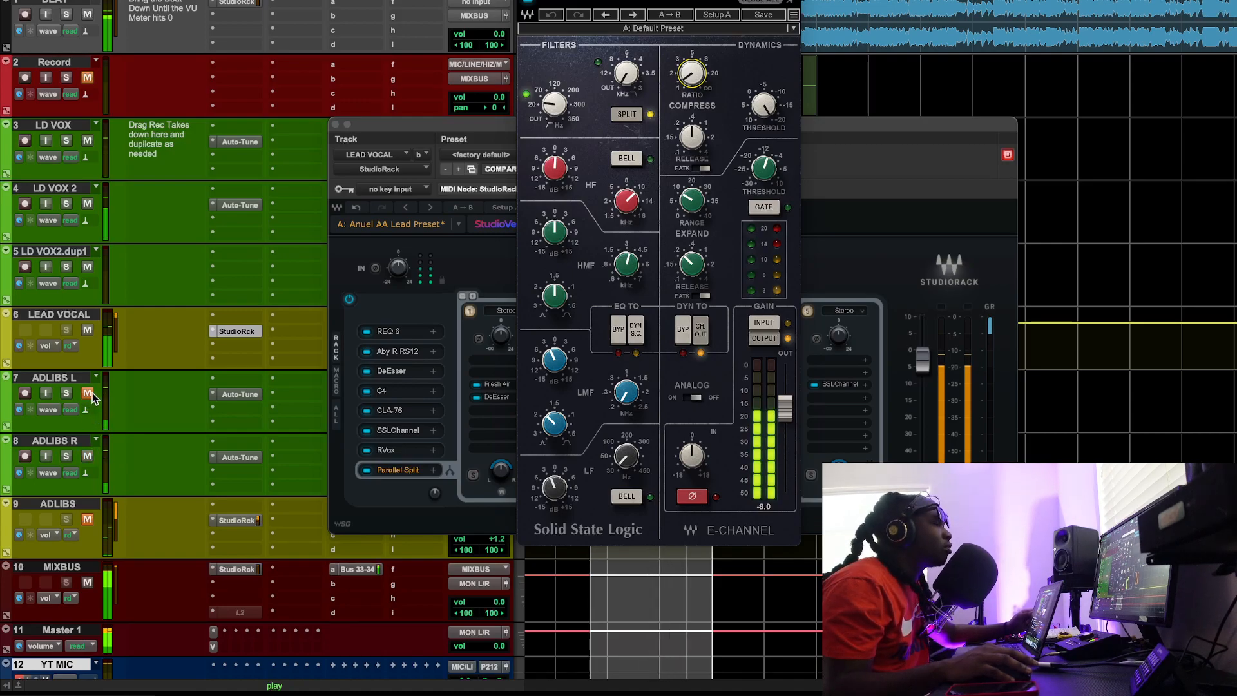
pyautogui.click(86, 519)
pyautogui.click(87, 15)
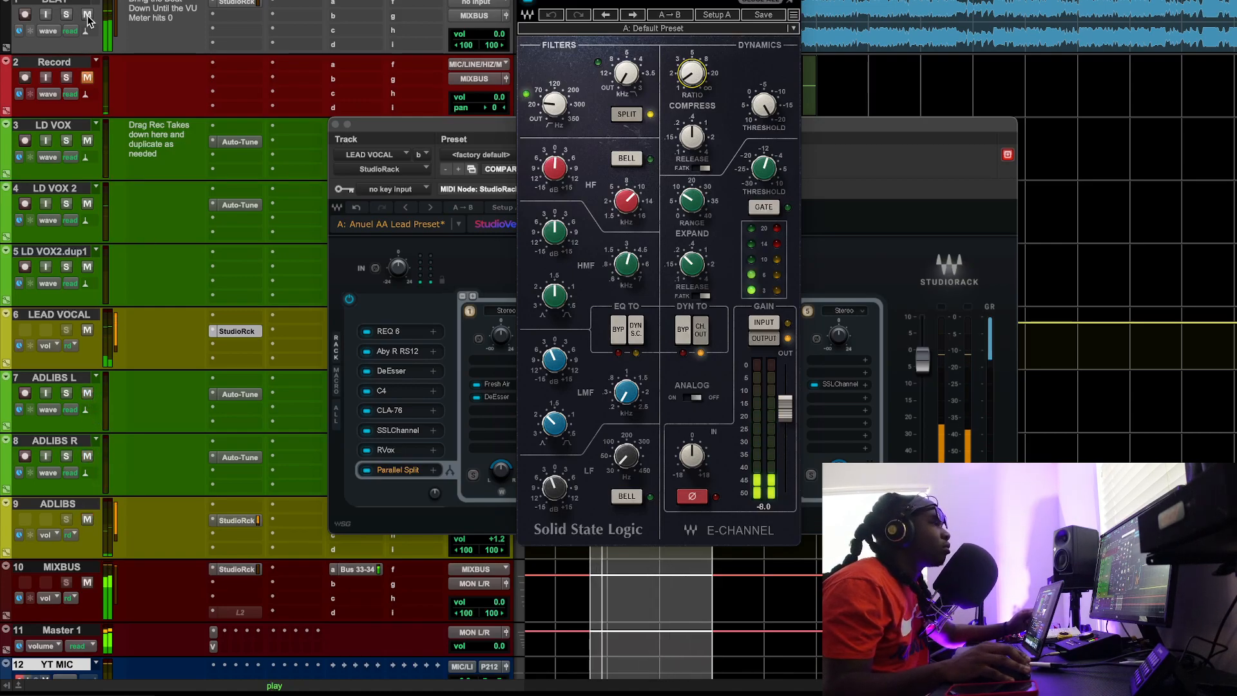
# Step: Compare the SSLChannel off and on in the mix, close it, and stop playback
pyautogui.click(529, 1)
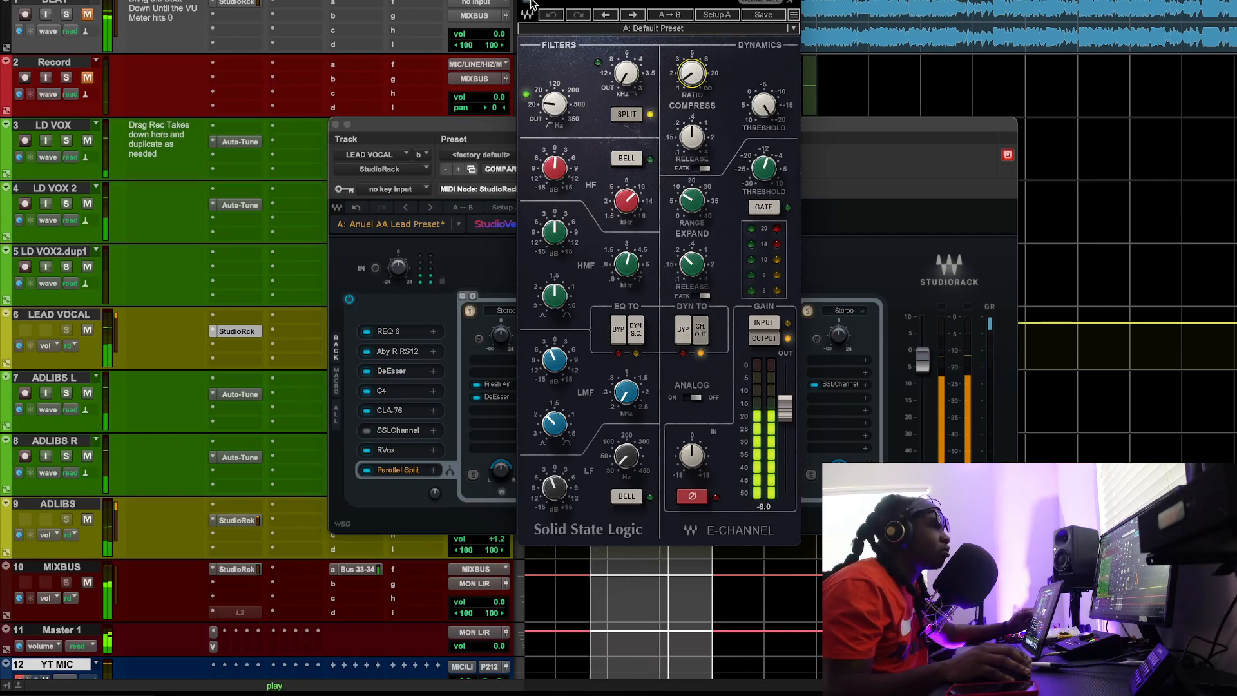
pyautogui.click(529, 1)
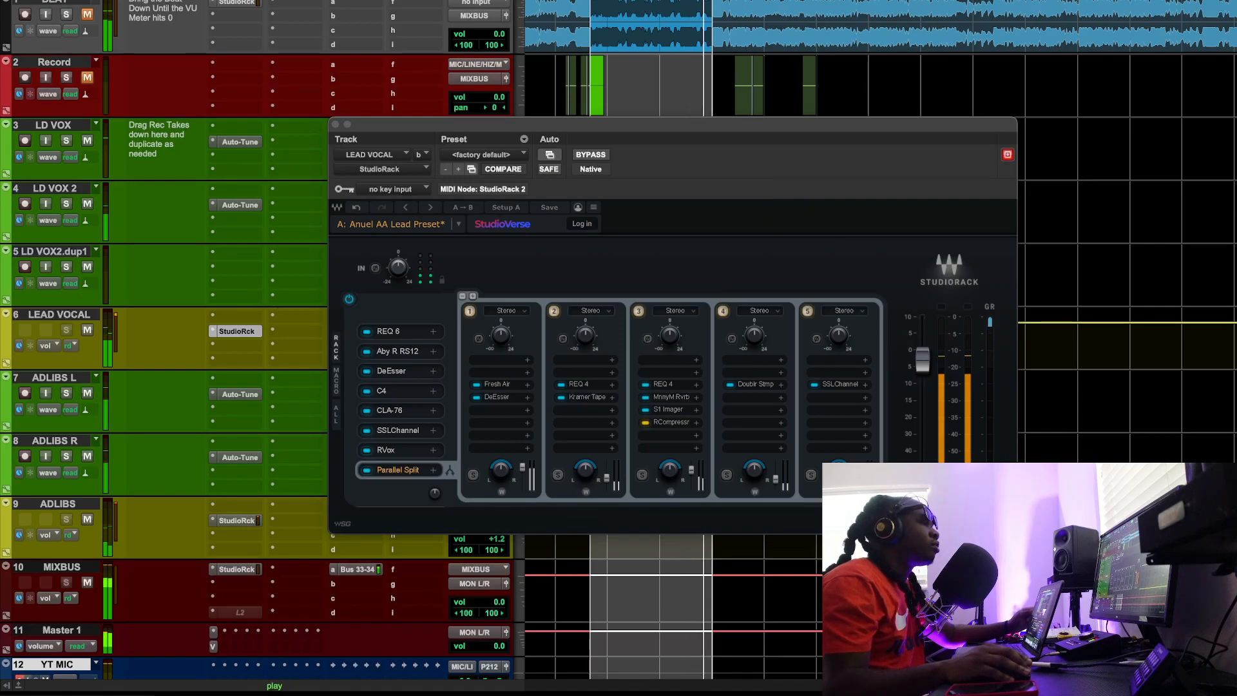
pyautogui.press('space')
# Step: Open RVox in the seventh slot of the LEAD VOCAL rack, compare it off and on during playback, and close it
pyautogui.click(388, 451)
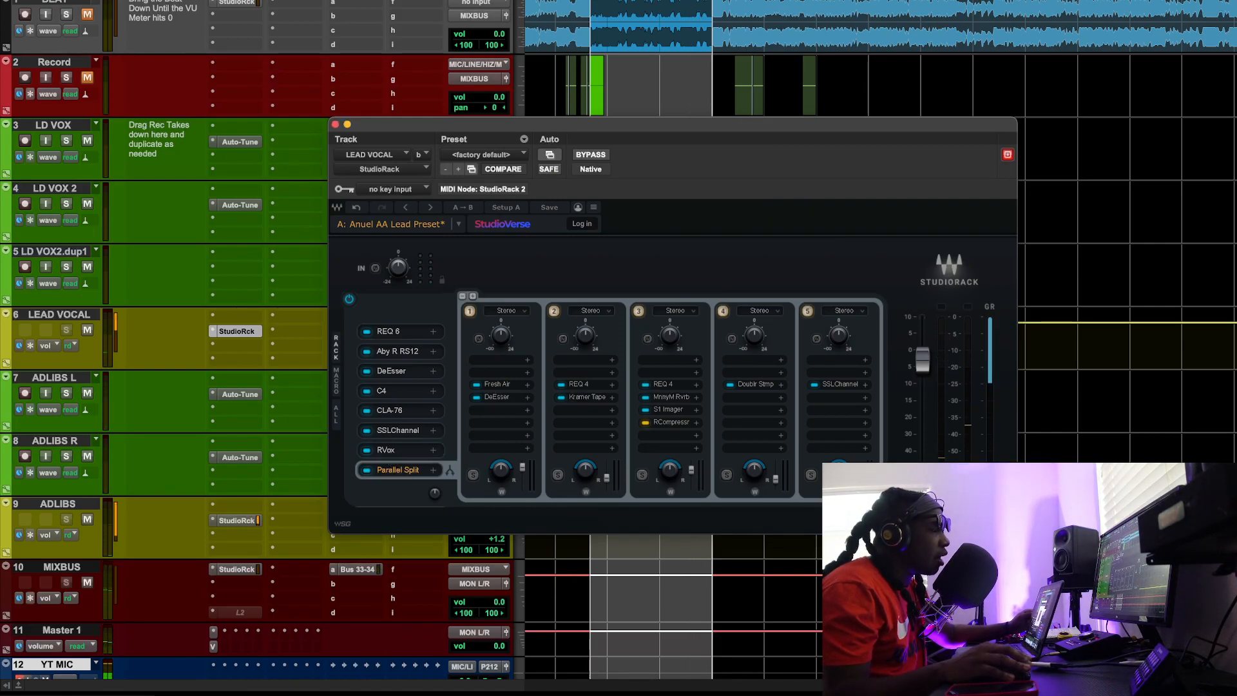
pyautogui.moveTo(171, 128); pyautogui.dragTo(585, 138)
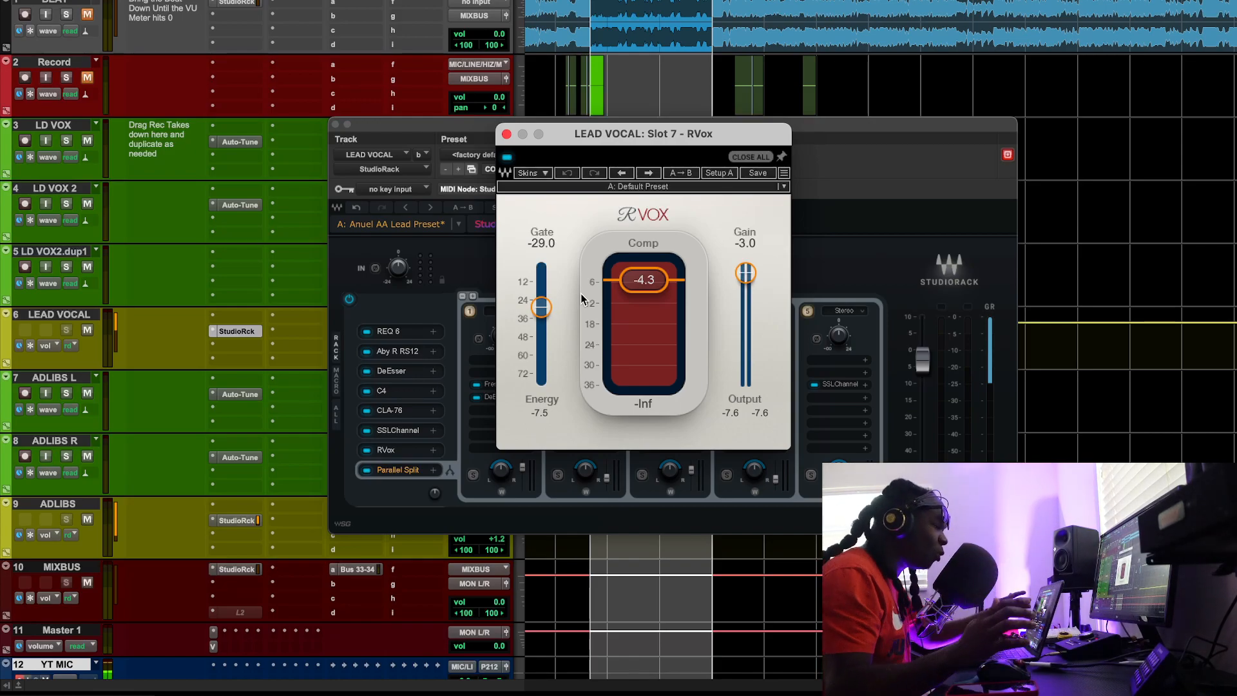
pyautogui.press('space')
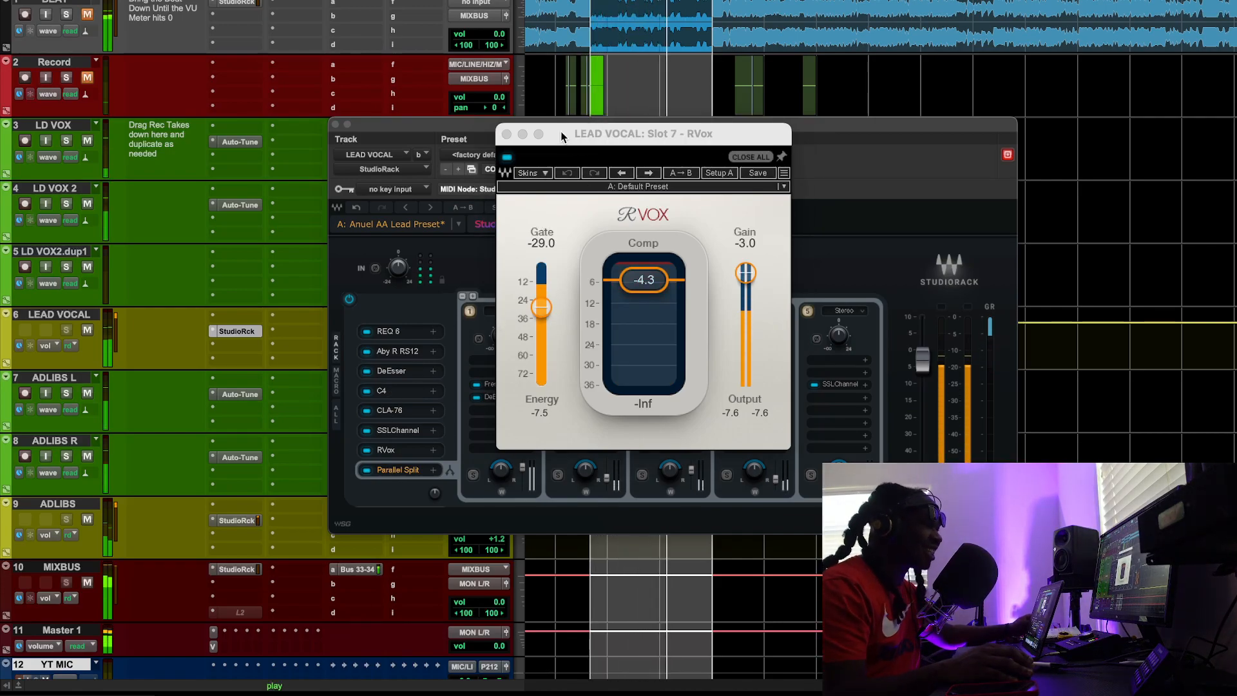
pyautogui.click(507, 158)
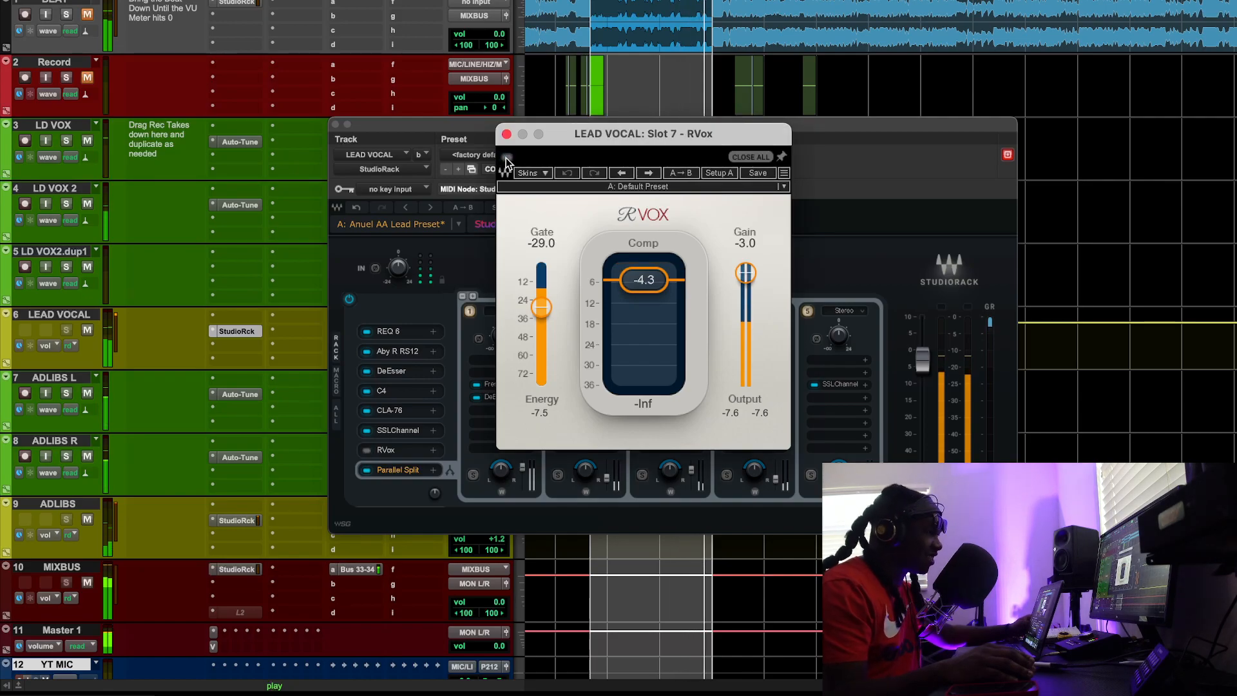
pyautogui.click(508, 158)
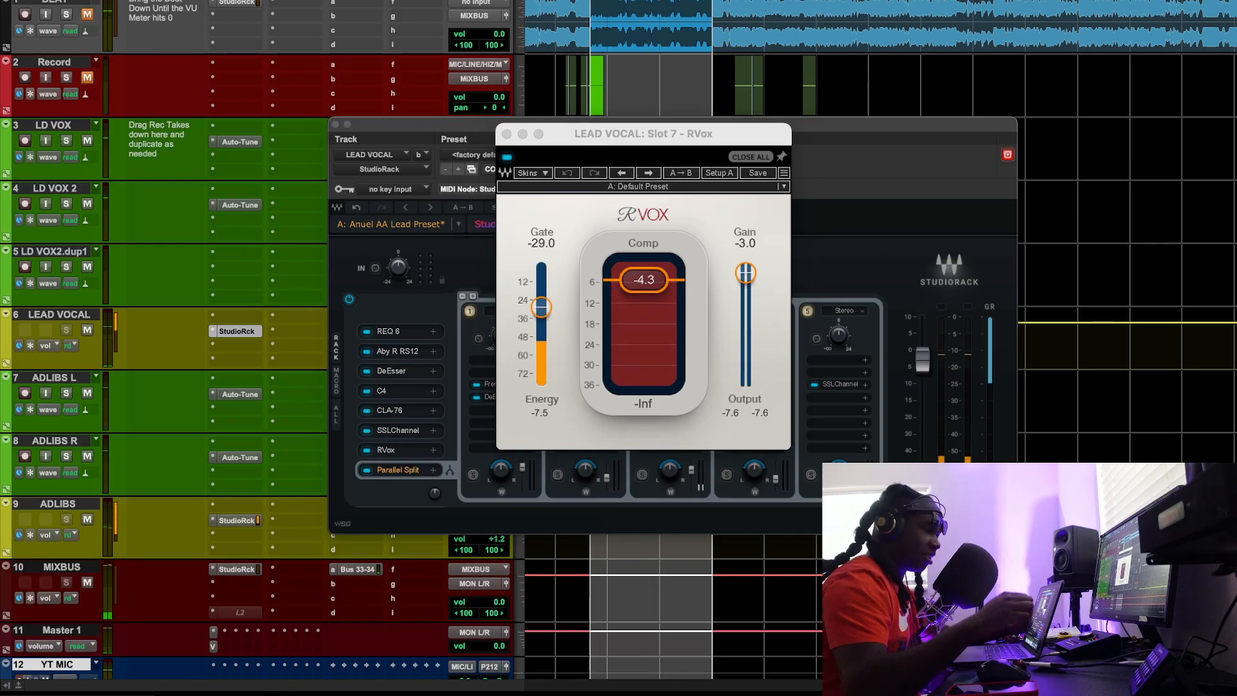
pyautogui.click(506, 135)
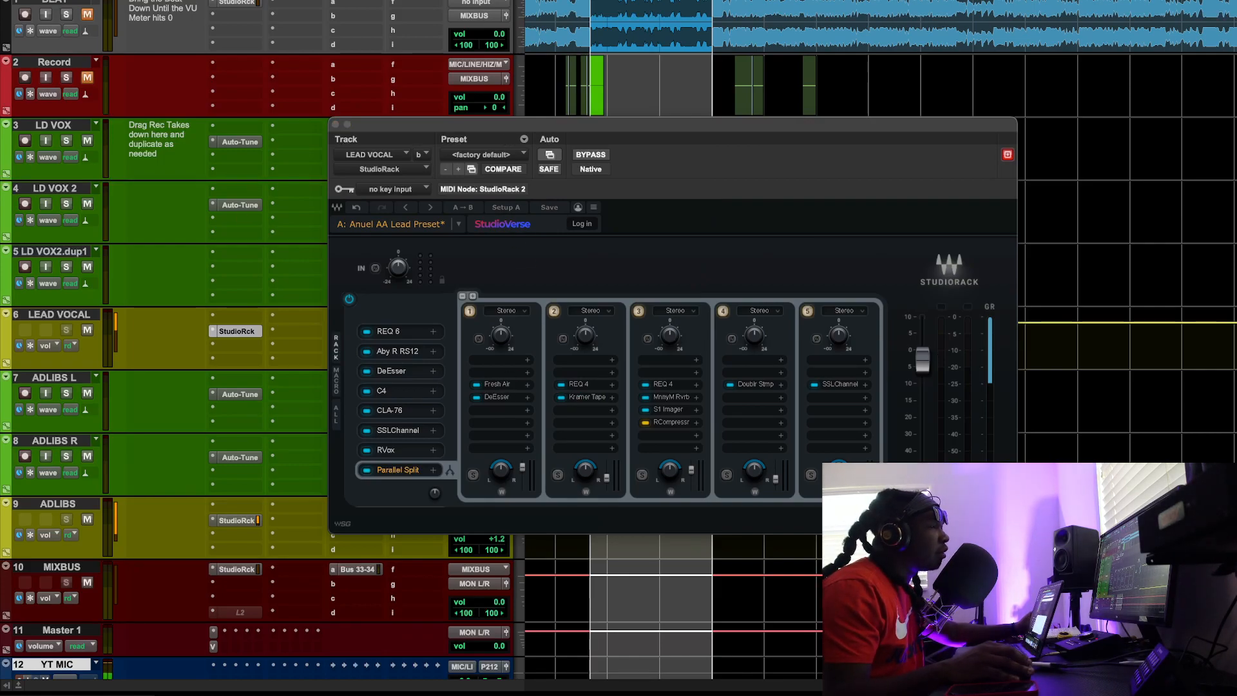
# Step: Open Fresh Air in the first parallel split chain, audition it active and bypassed in the mix, and close it
pyautogui.click(496, 384)
pyautogui.moveTo(647, 86); pyautogui.dragTo(721, 71)
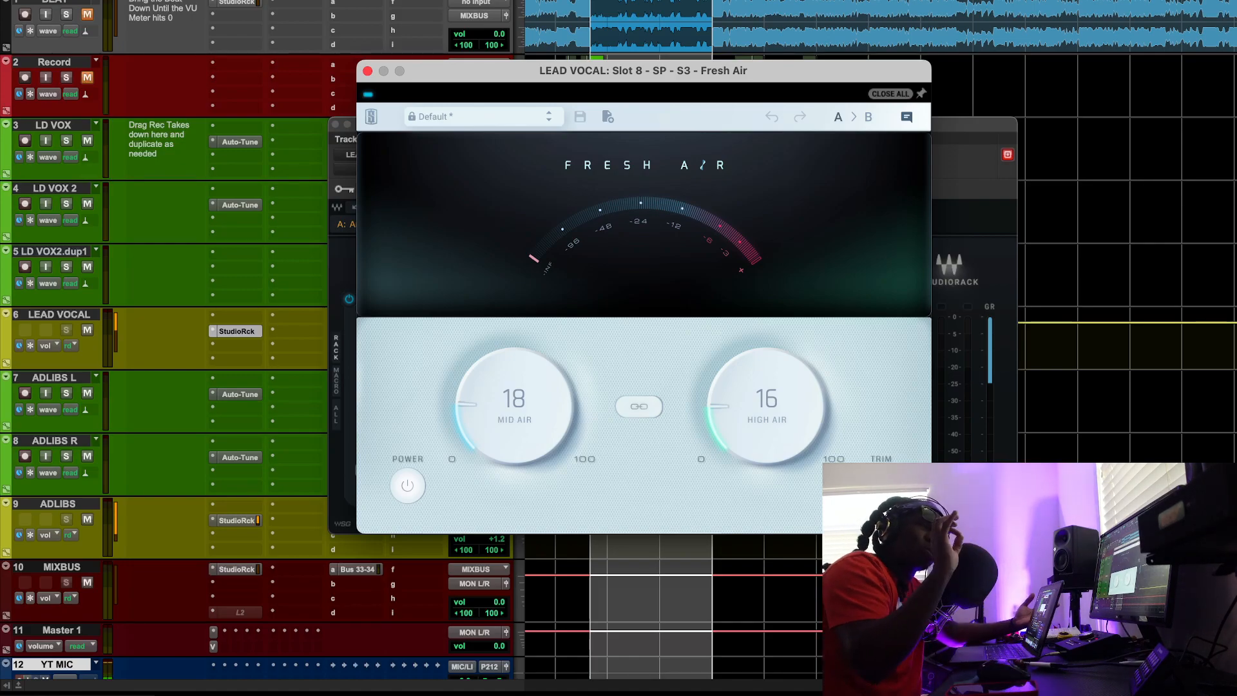
pyautogui.click(143, 52)
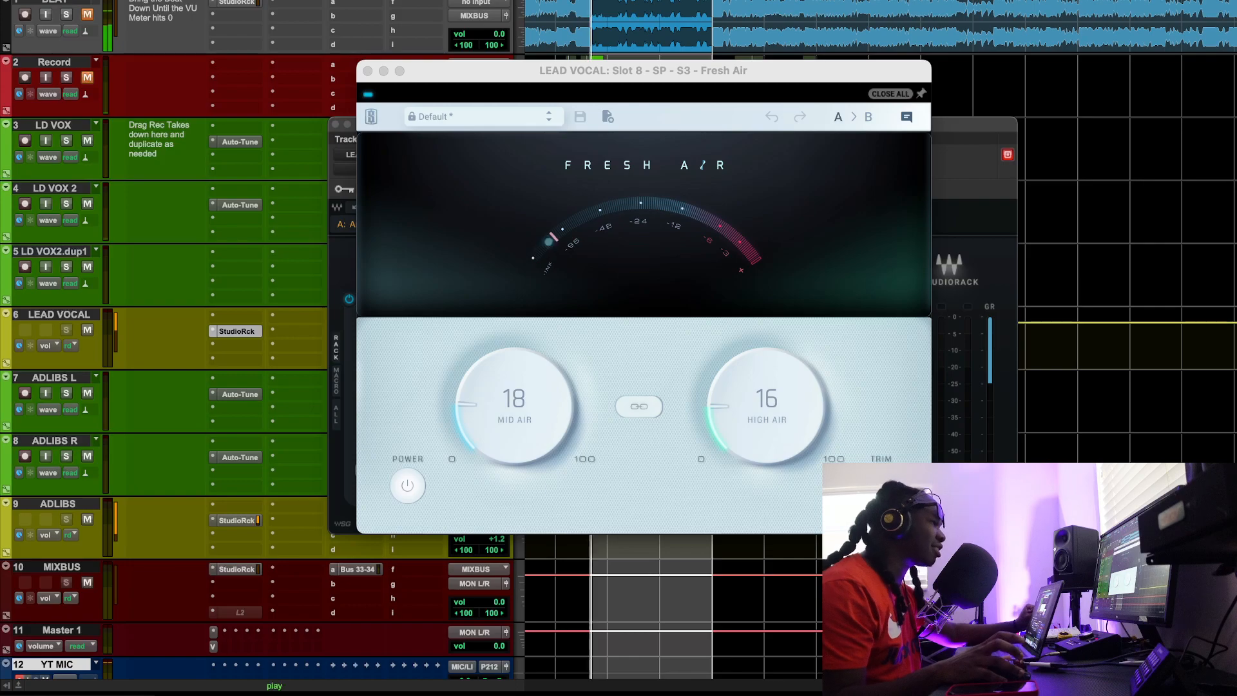
pyautogui.press('space')
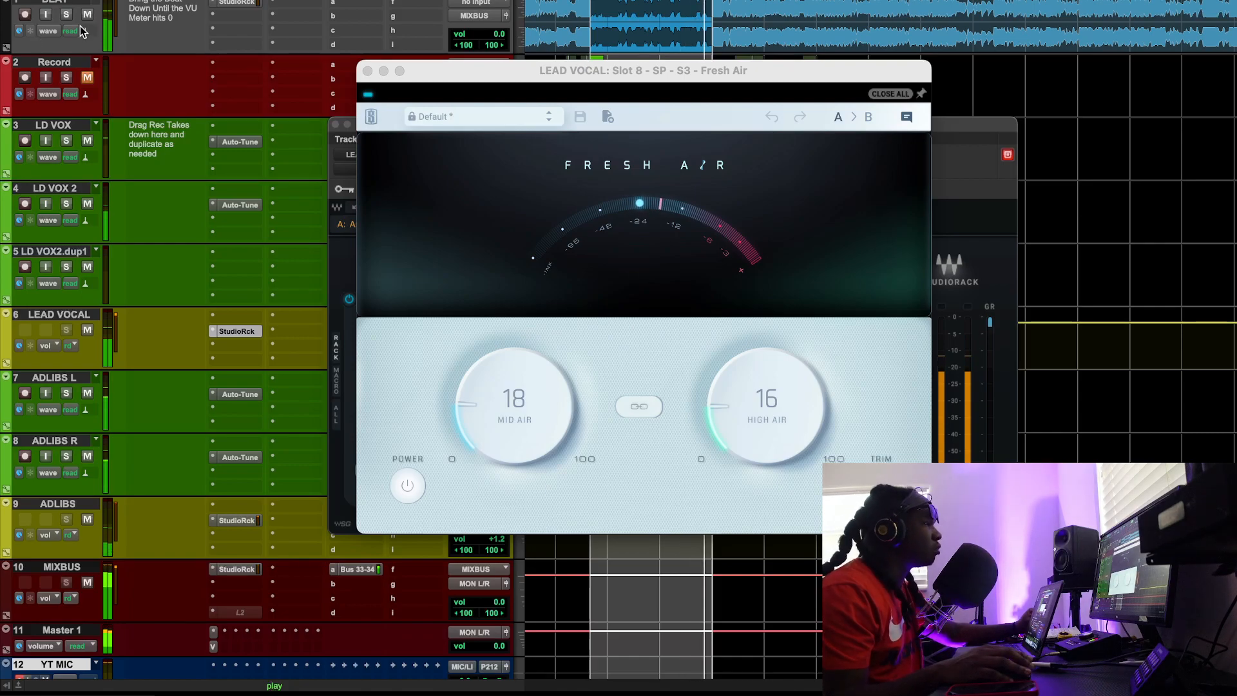
pyautogui.click(369, 95)
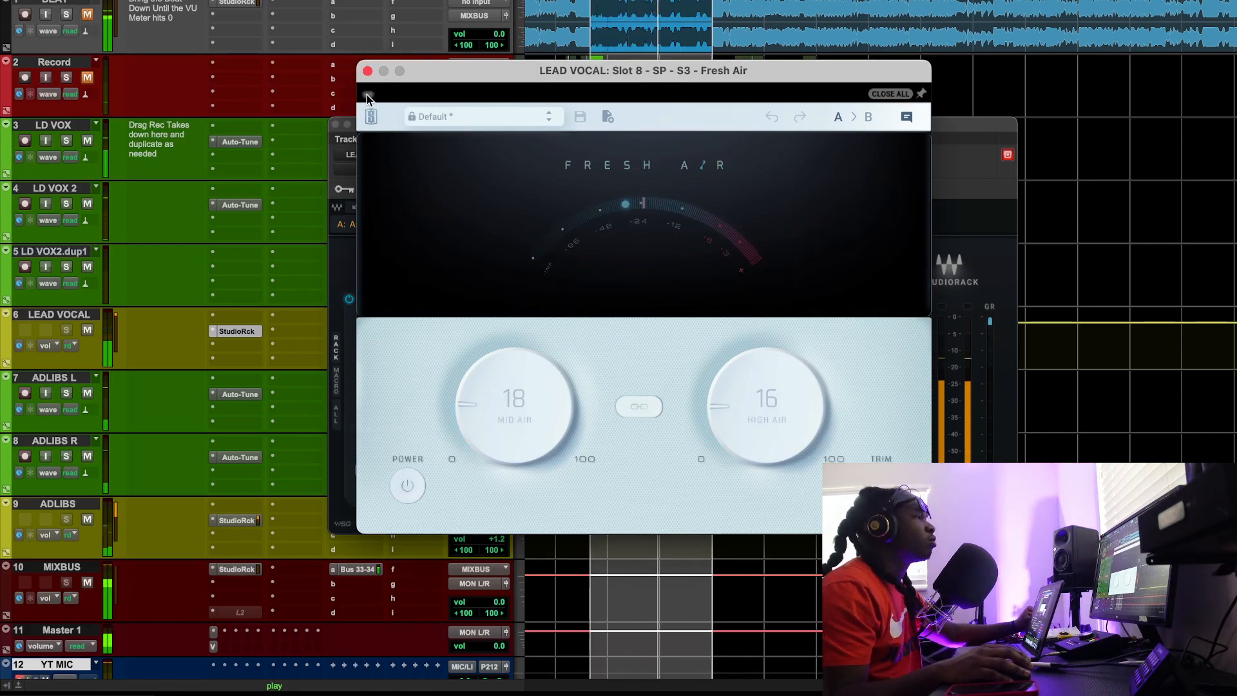
pyautogui.click(367, 70)
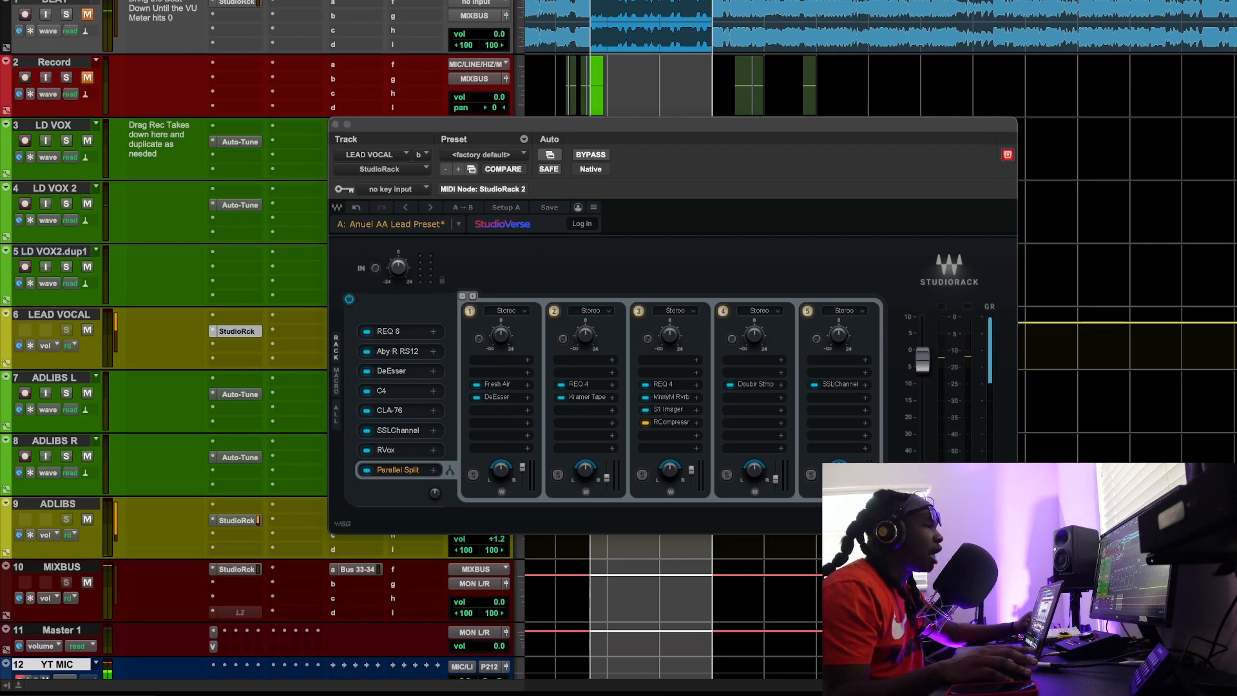
# Step: Open Kramer Tape in the second parallel split chain, move its window clear of the rack, and start playback
pyautogui.click(587, 397)
pyautogui.moveTo(636, 57); pyautogui.dragTo(993, 95)
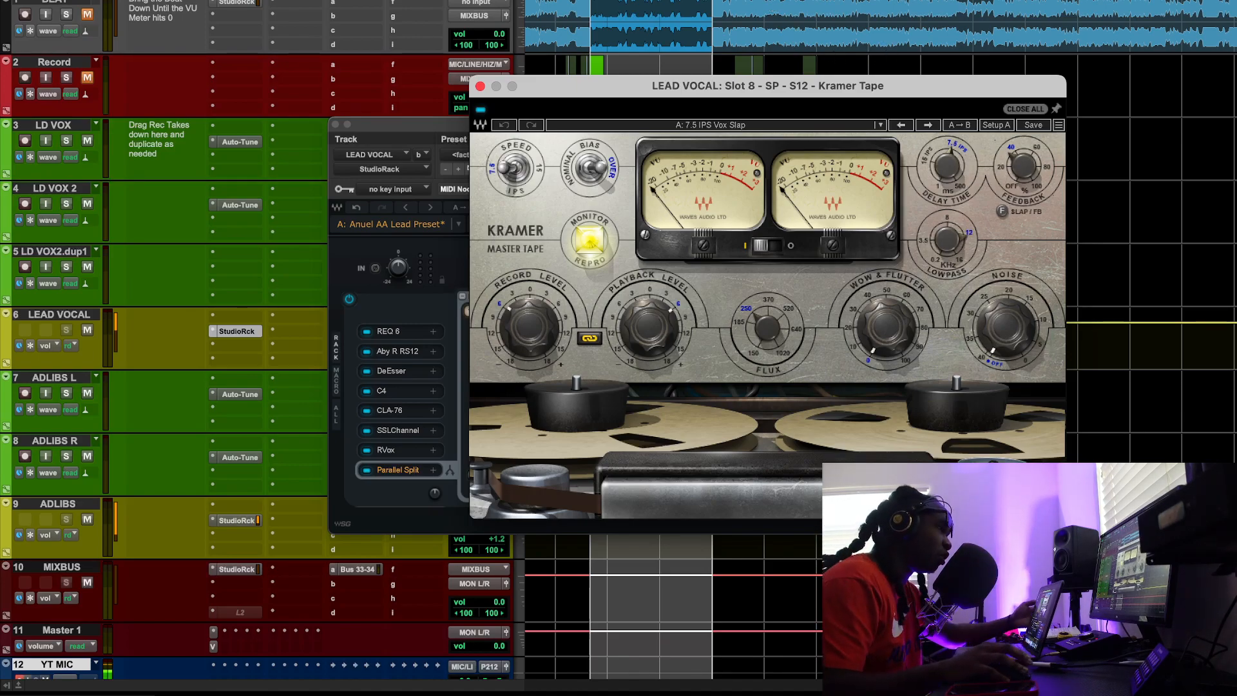
pyautogui.click(301, 35)
pyautogui.press('space')
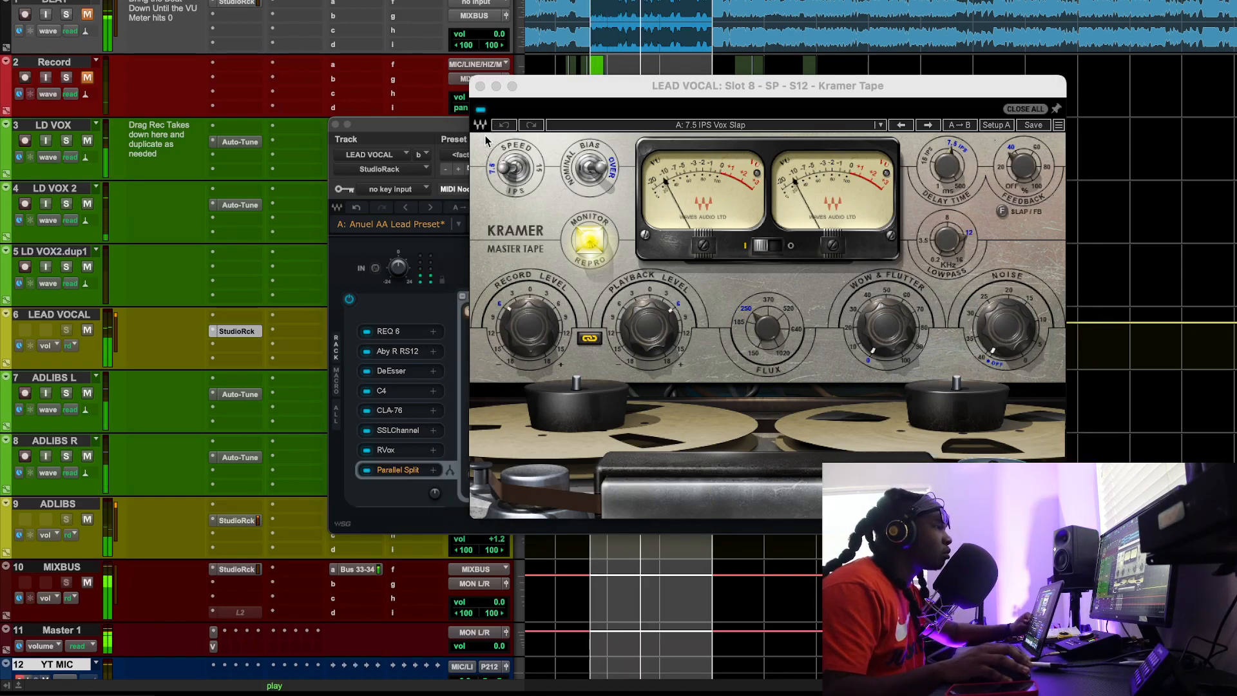
# Step: Try raising the second parallel chain's level during playback, undo the change, and stop playback
pyautogui.click(422, 128)
pyautogui.moveTo(607, 479); pyautogui.dragTo(605, 465)
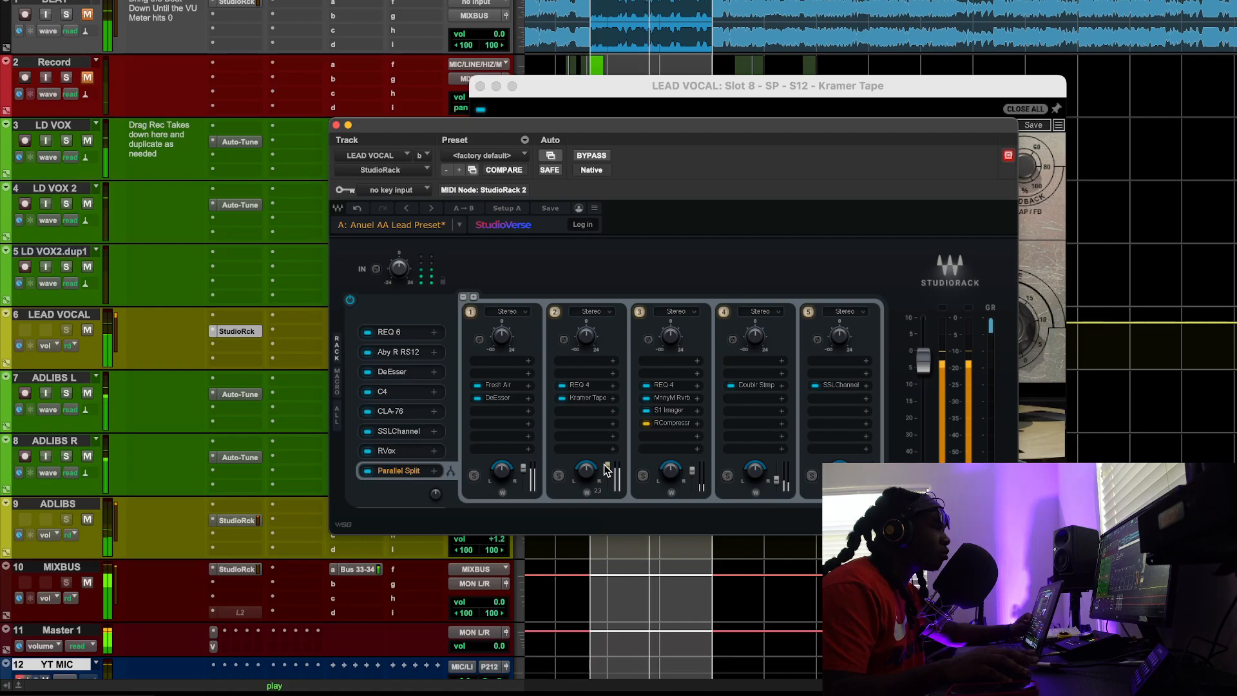
pyautogui.click(360, 206)
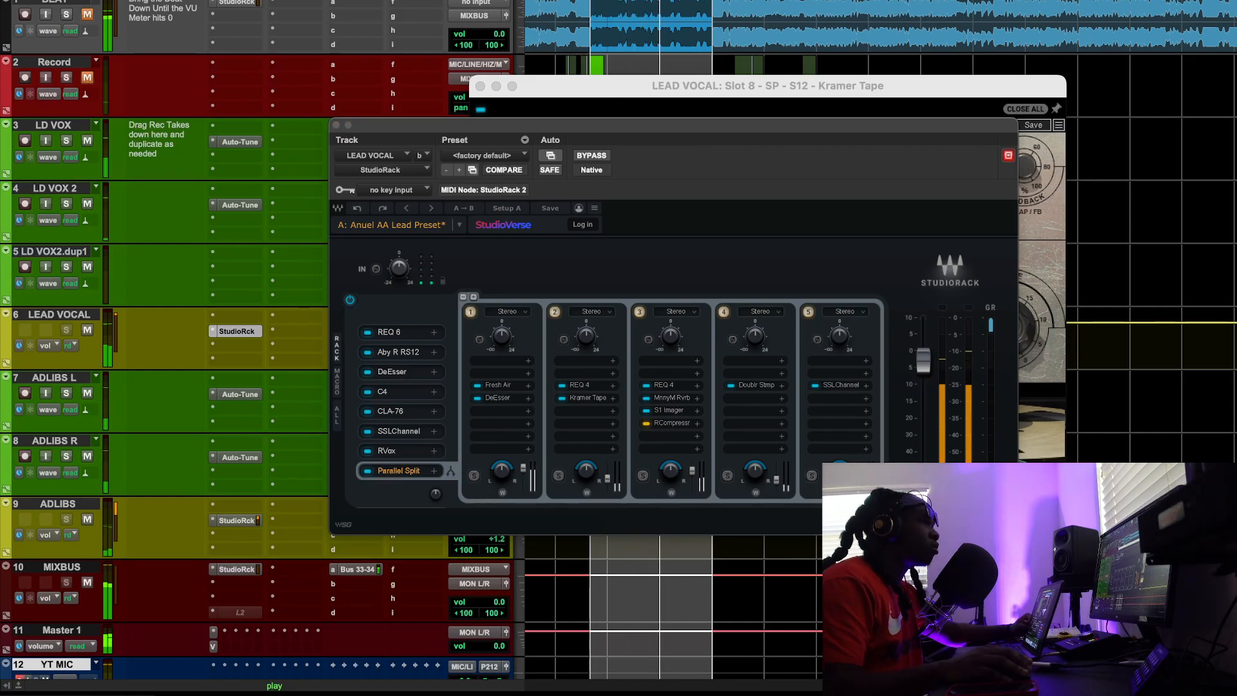
pyautogui.press('space')
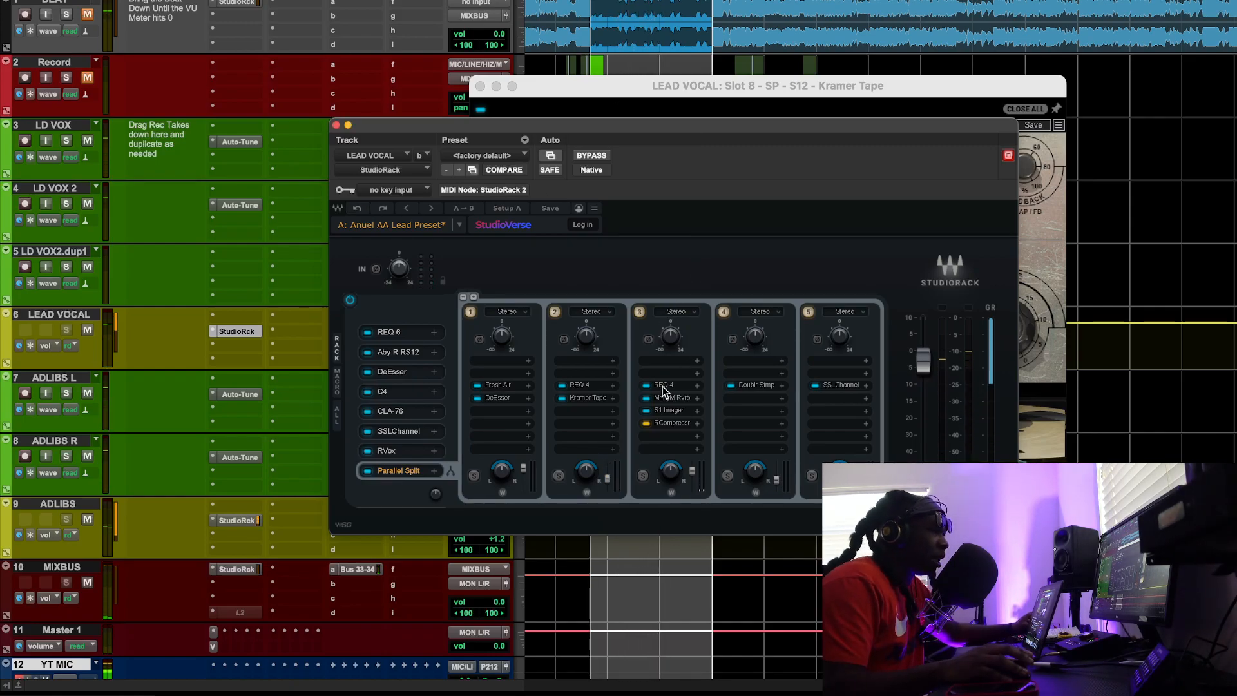
# Step: Open REQ 4 in the third parallel split chain, examine its curve and band 5 settings, and close it
pyautogui.click(662, 386)
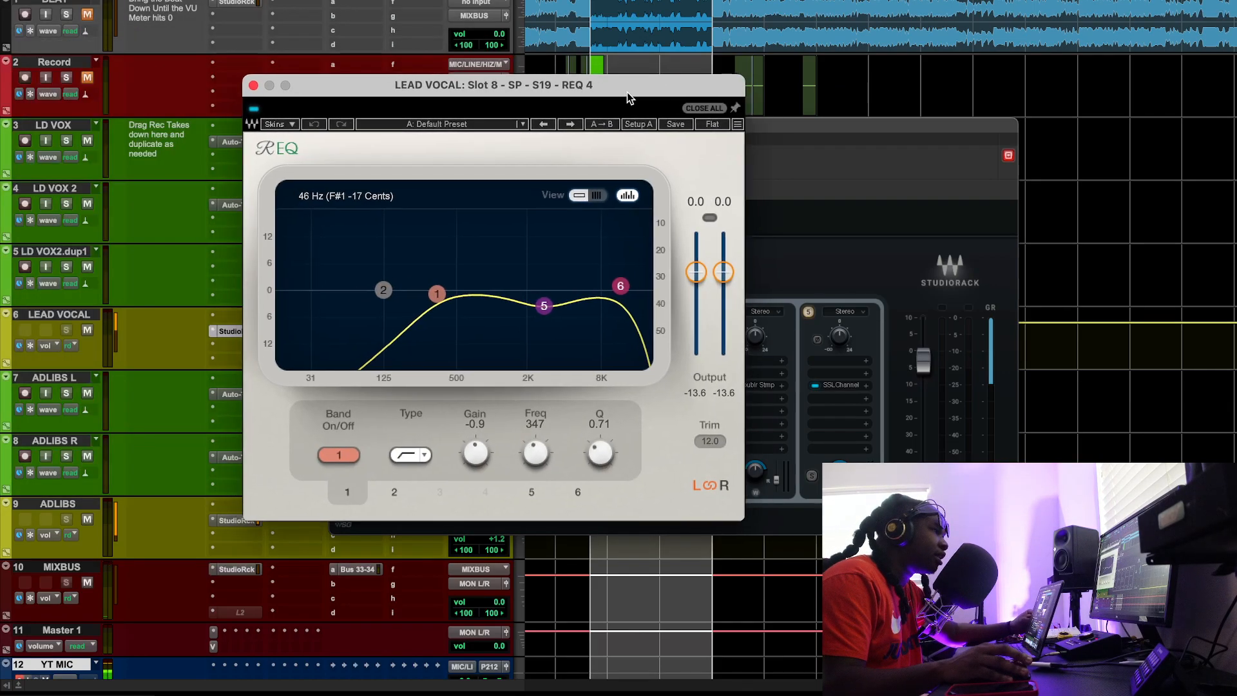
pyautogui.moveTo(628, 91); pyautogui.dragTo(613, 92)
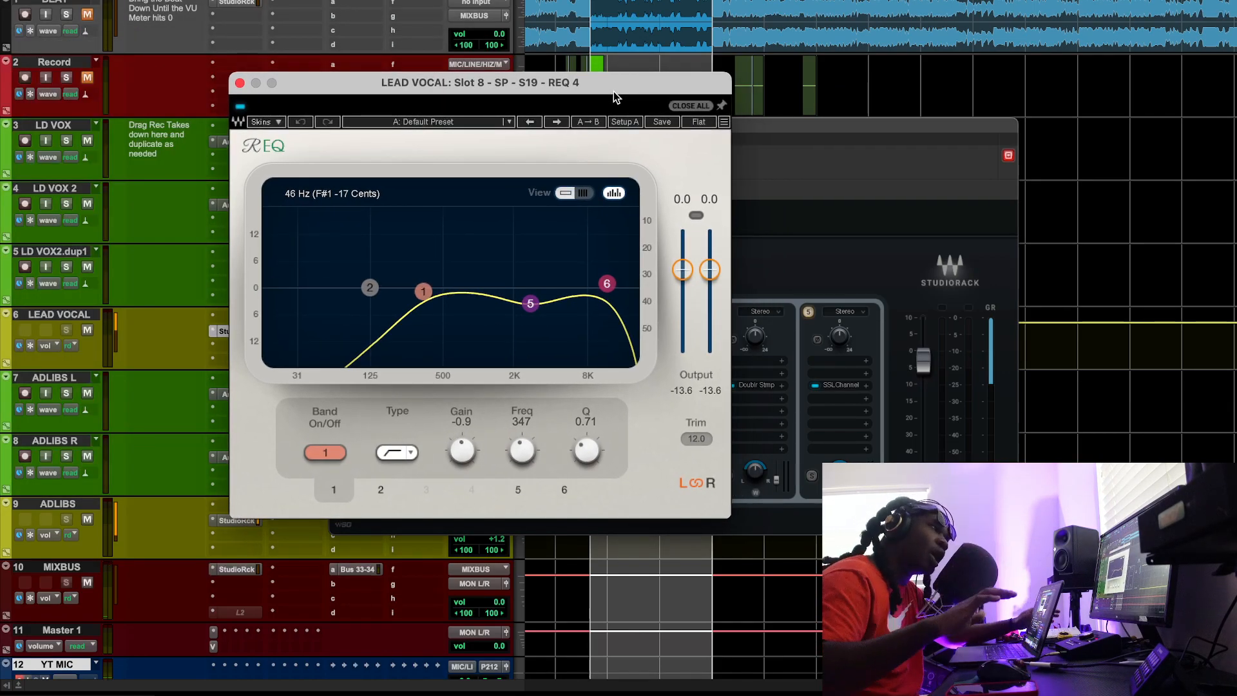
pyautogui.click(737, 281)
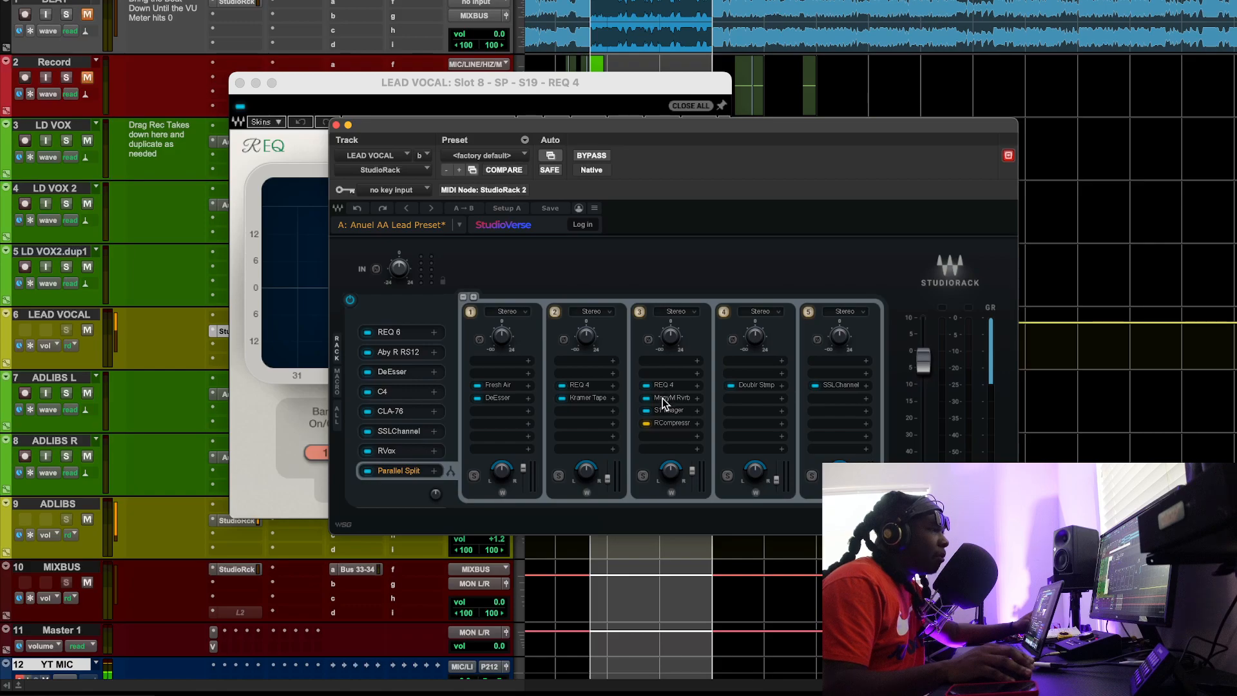
pyautogui.click(485, 83)
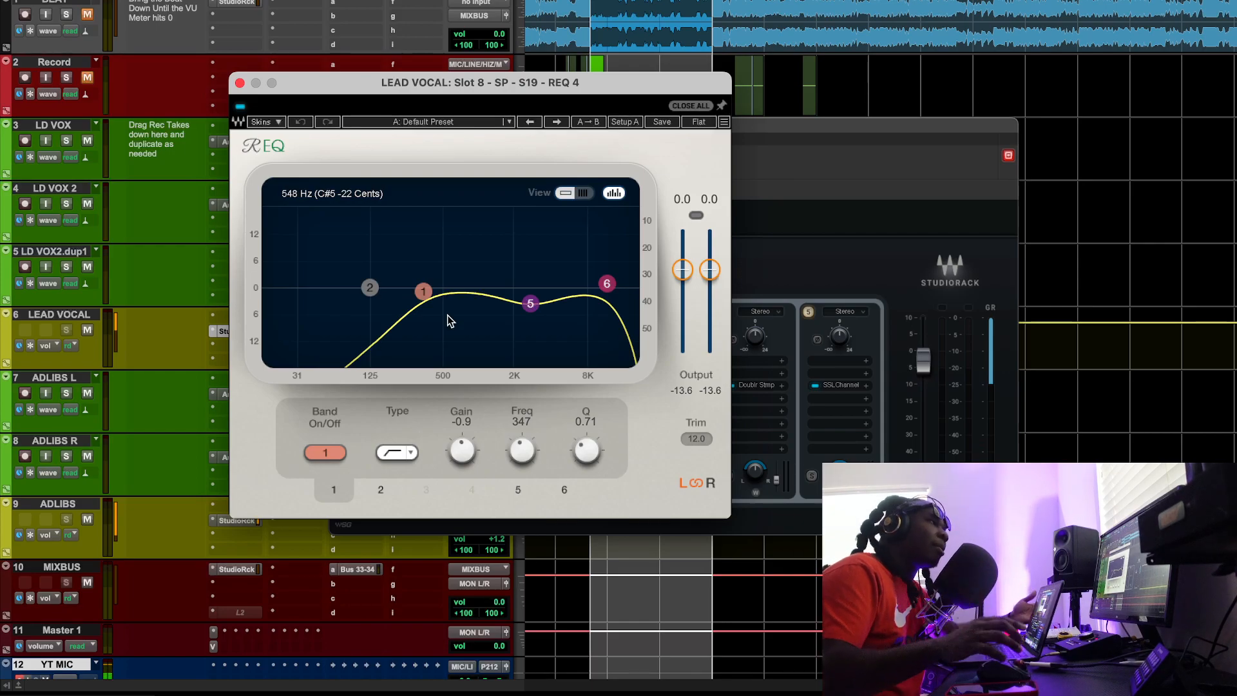
pyautogui.click(531, 304)
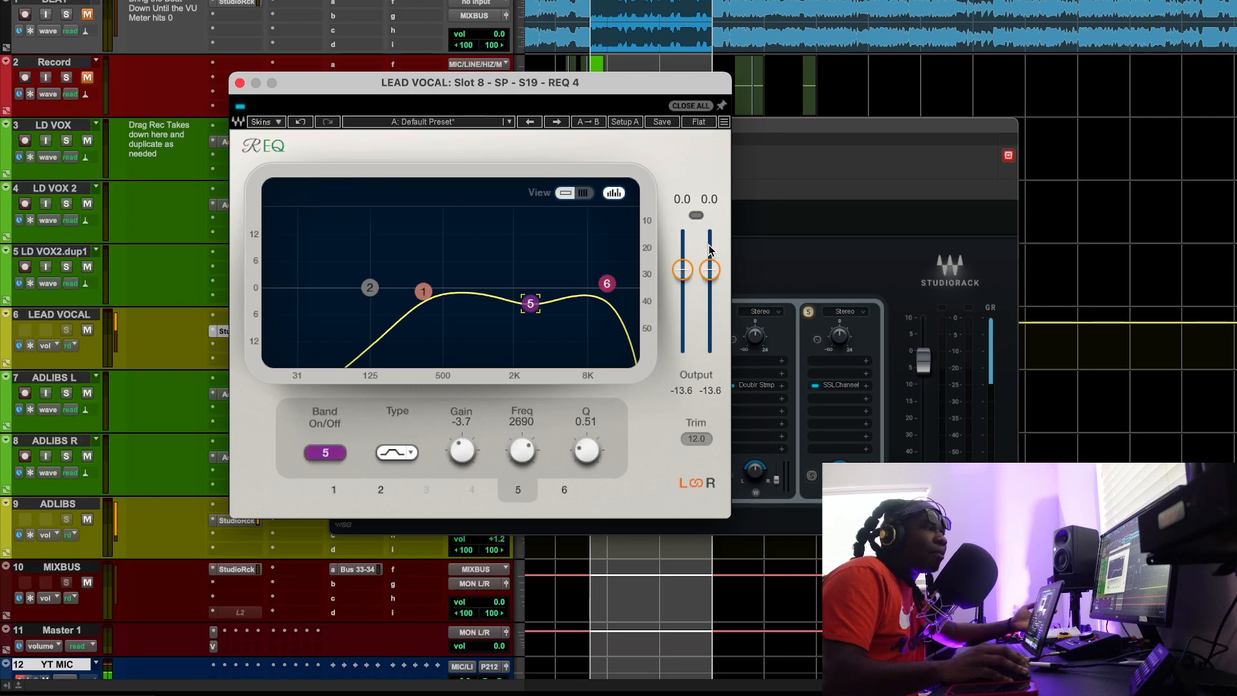
pyautogui.click(791, 247)
pyautogui.click(690, 106)
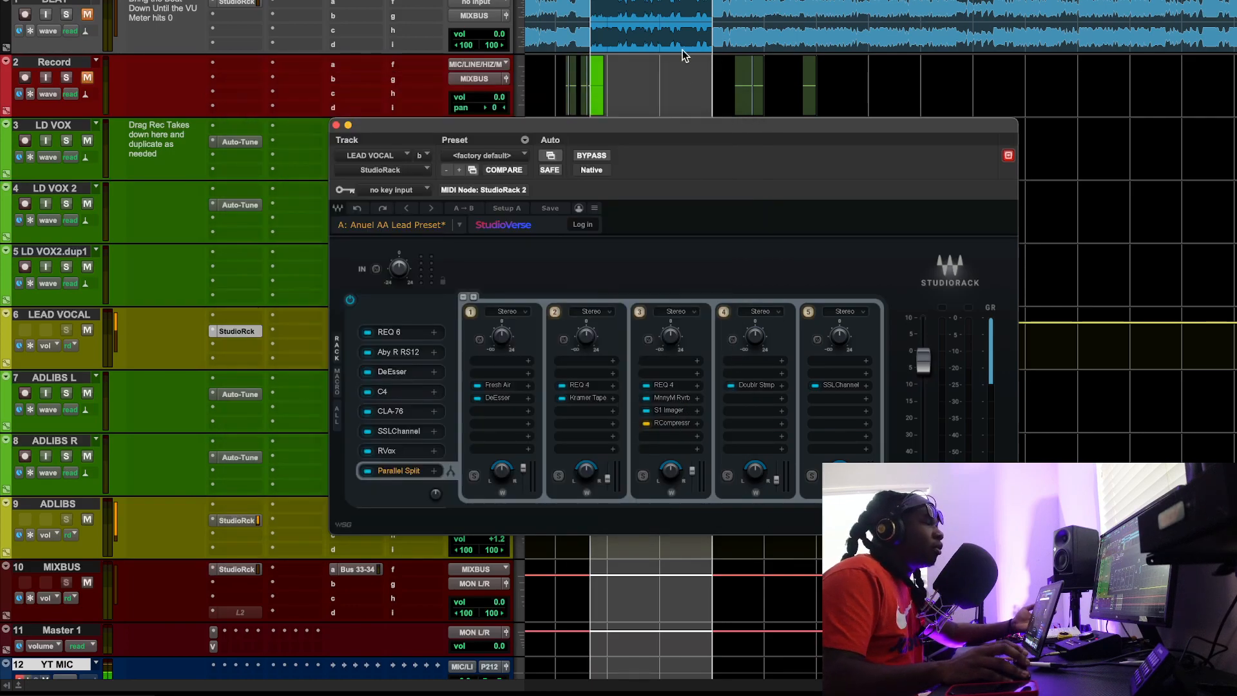
# Step: Audition the third chain's REQ 4 bypassed and active in the mix, open MannyM Reverb, and stop playback
pyautogui.press('space')
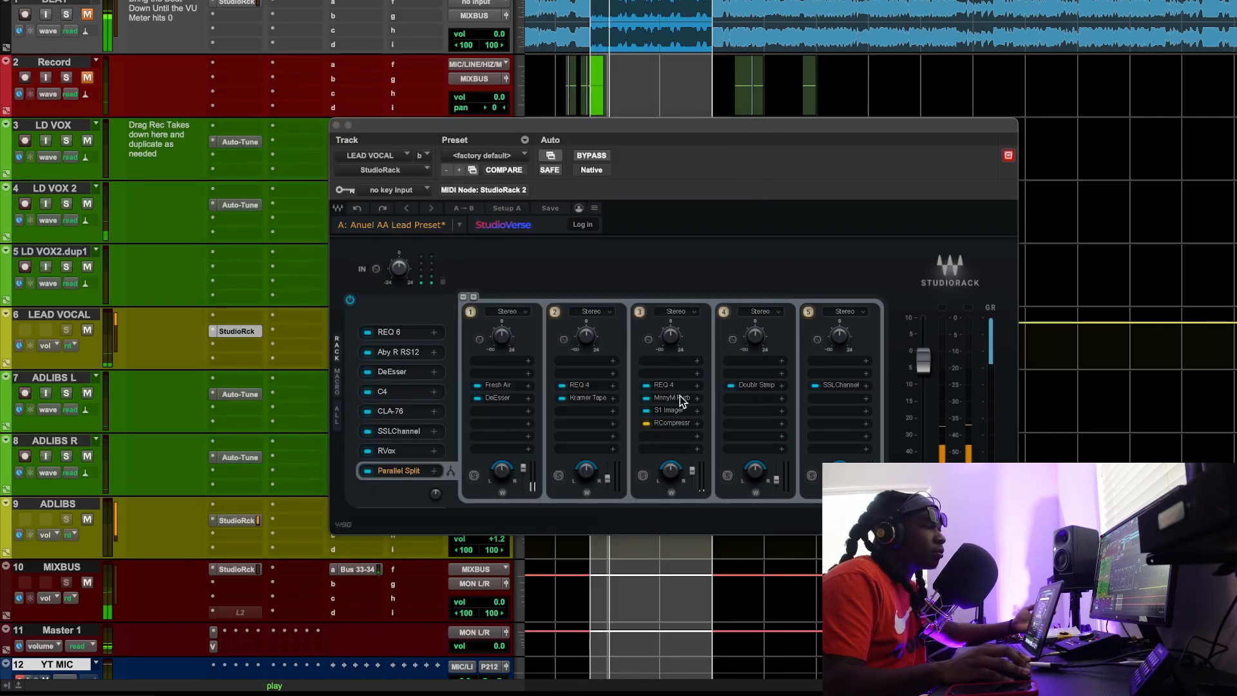
pyautogui.click(646, 386)
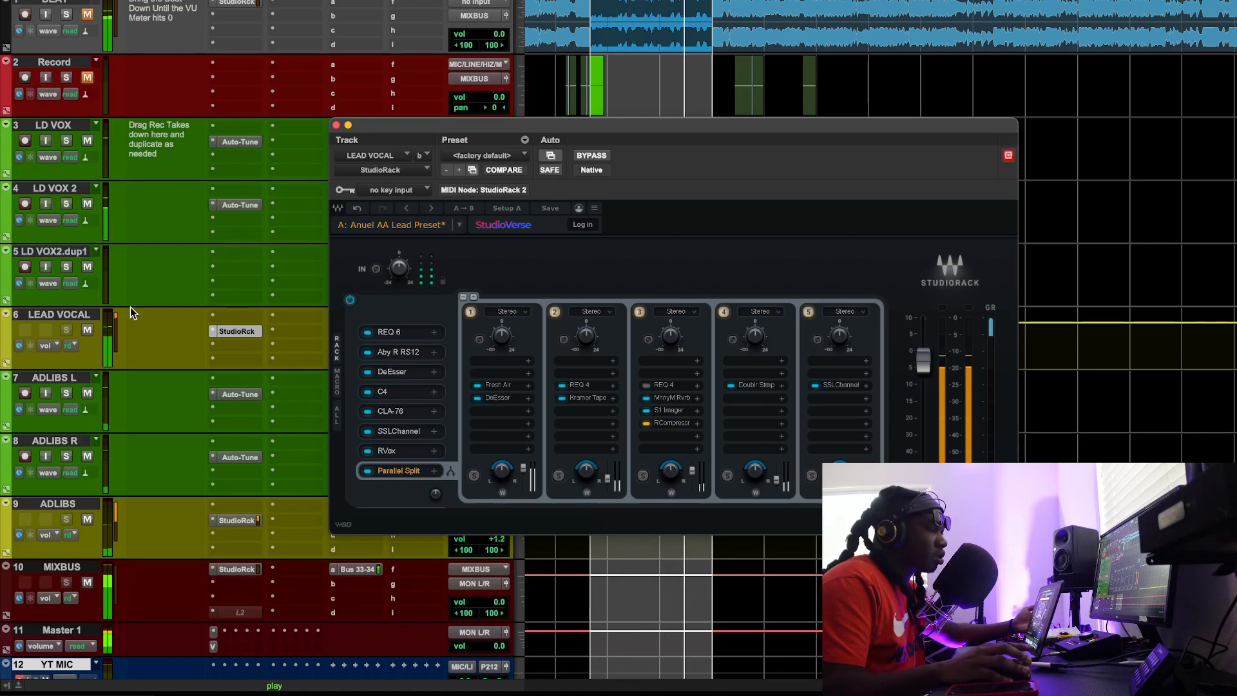
pyautogui.click(672, 397)
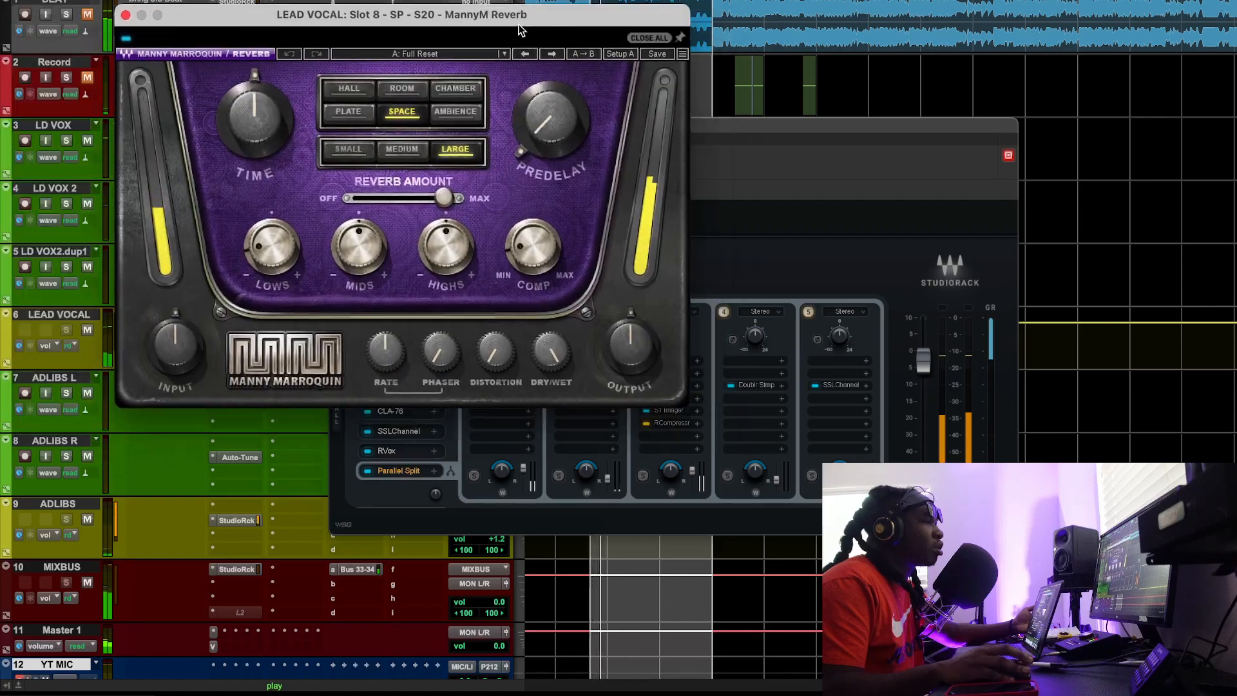
pyautogui.click(759, 193)
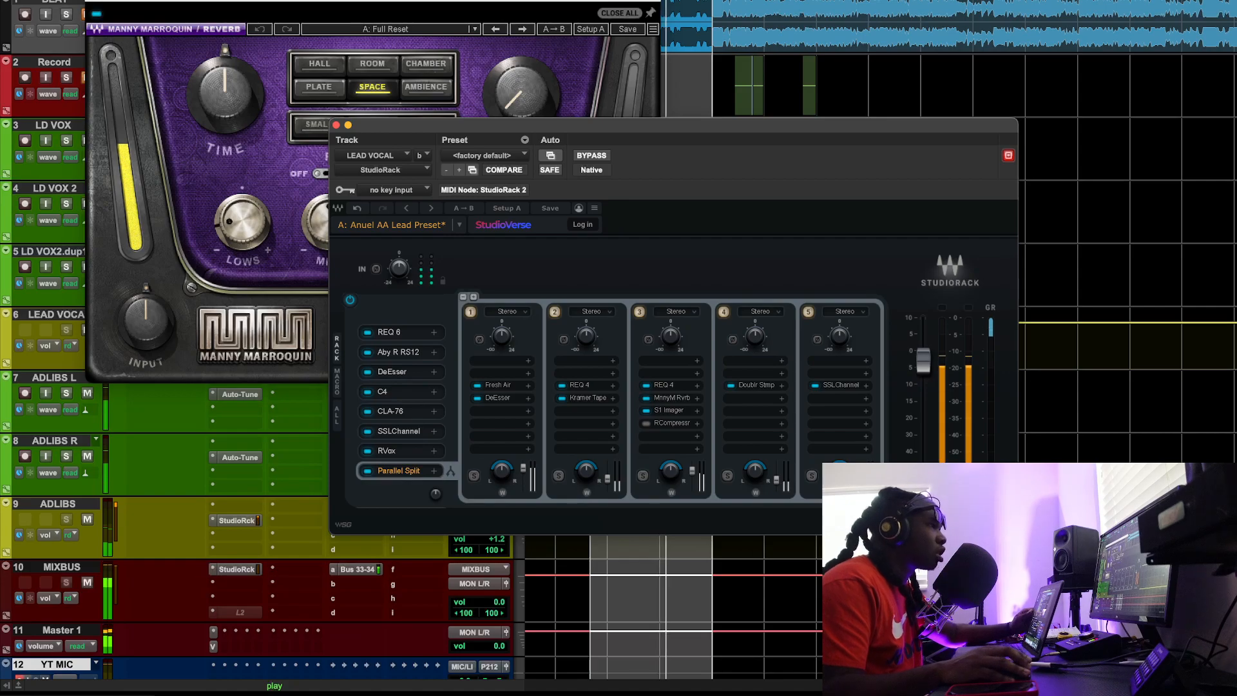
pyautogui.press('space')
# Step: Toggle REQ 4 and RCompressor in the third chain off and back on, and examine MannyM Reverb's settings
pyautogui.click(645, 386)
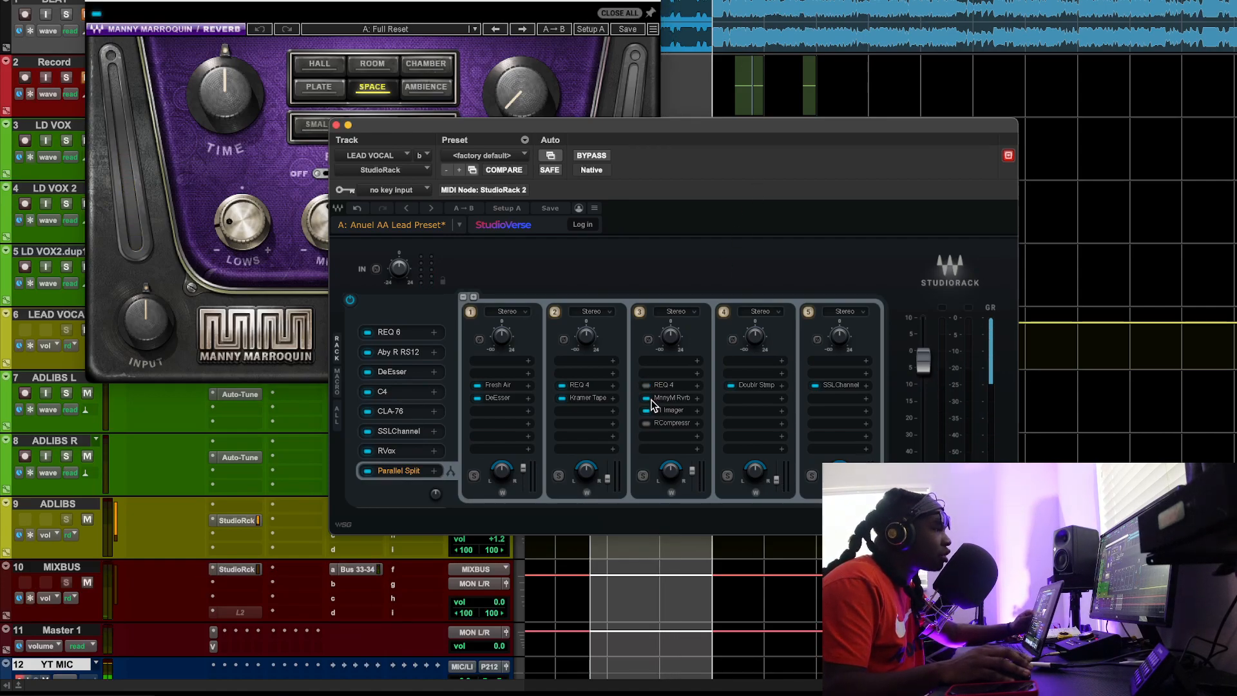
pyautogui.click(651, 399)
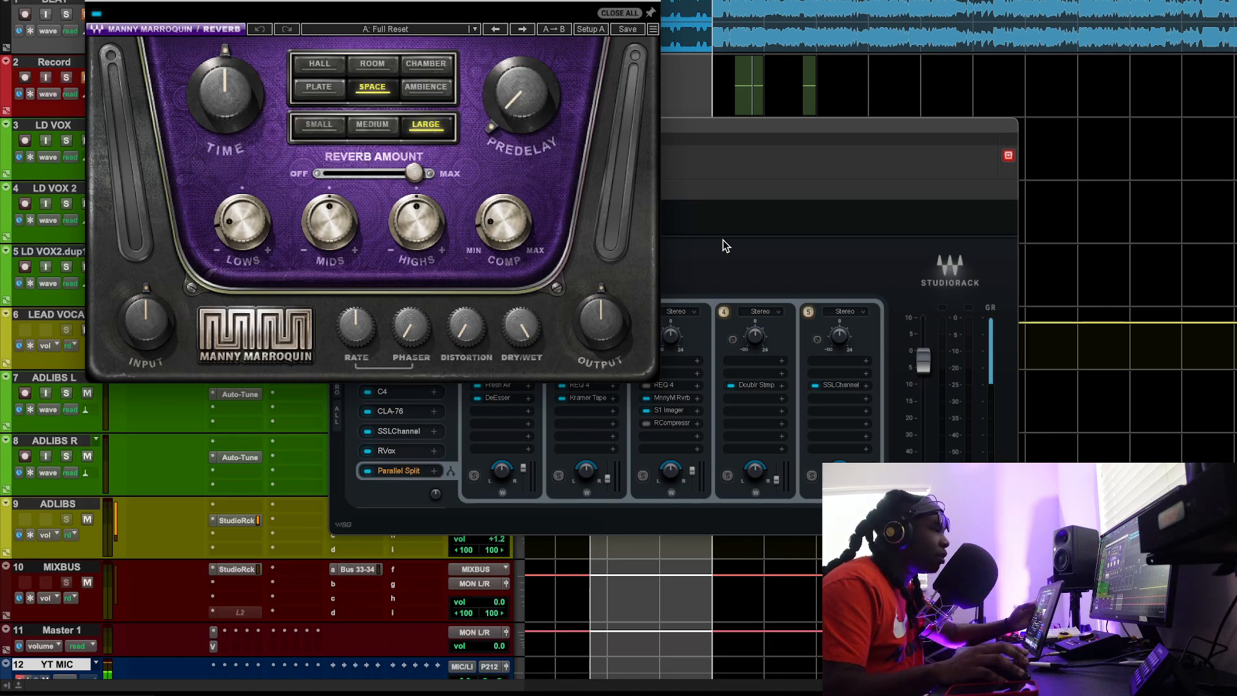
pyautogui.click(798, 238)
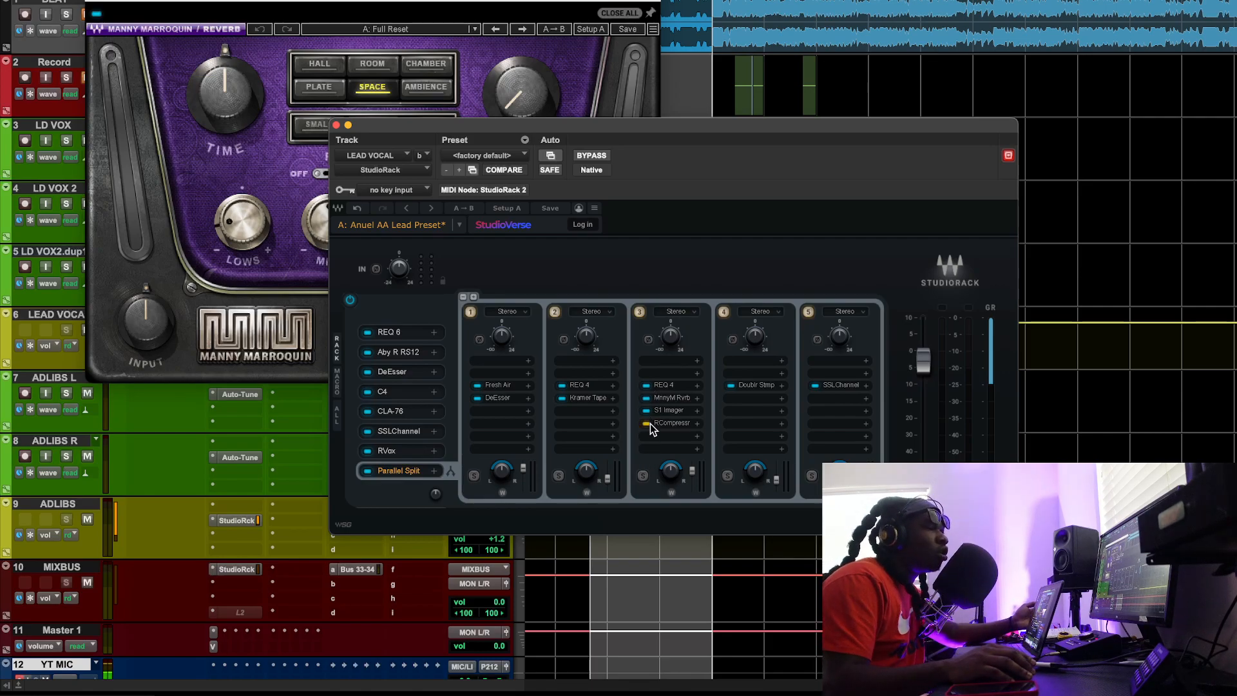
# Step: Open the Doubler stomp in the fourth parallel split chain, examine its controls, and close it
pyautogui.click(740, 386)
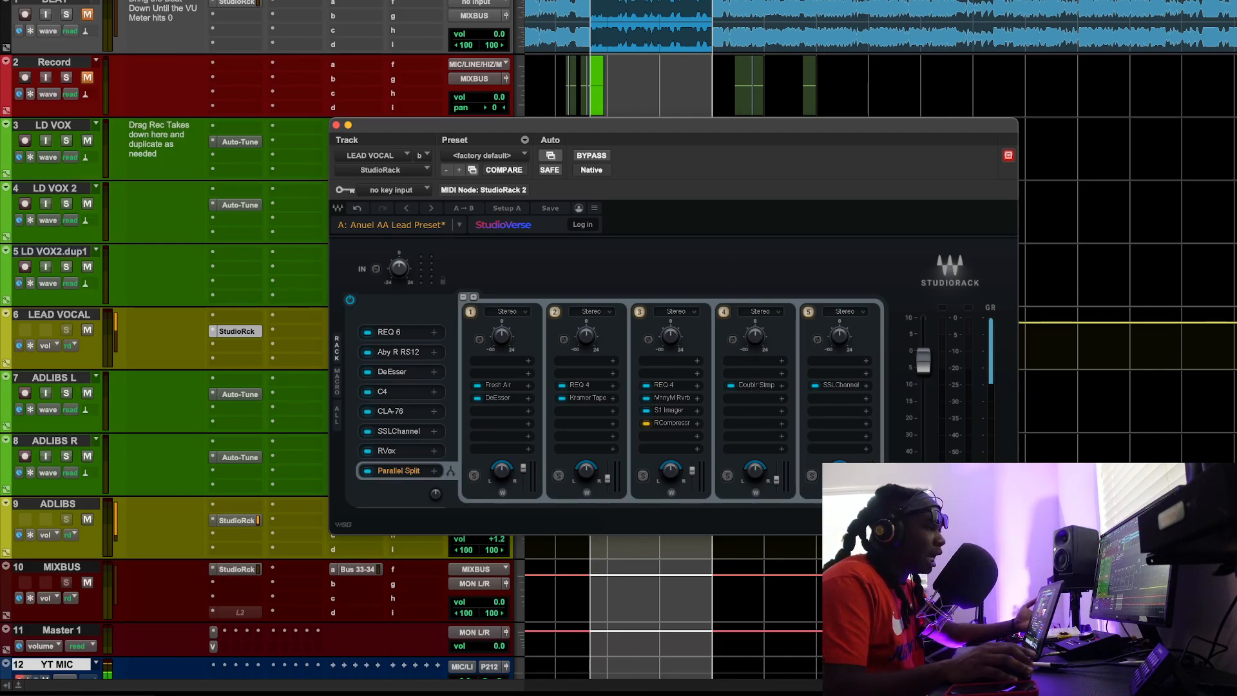
pyautogui.moveTo(157, 77); pyautogui.dragTo(546, 169)
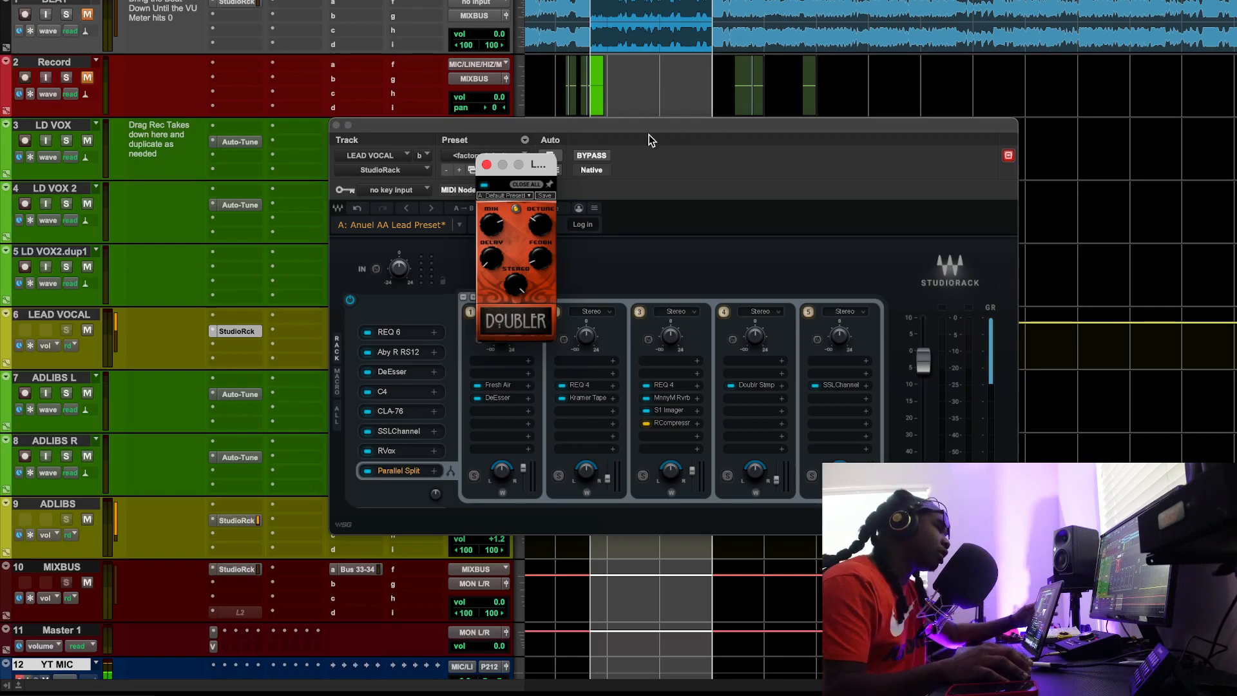
pyautogui.click(487, 164)
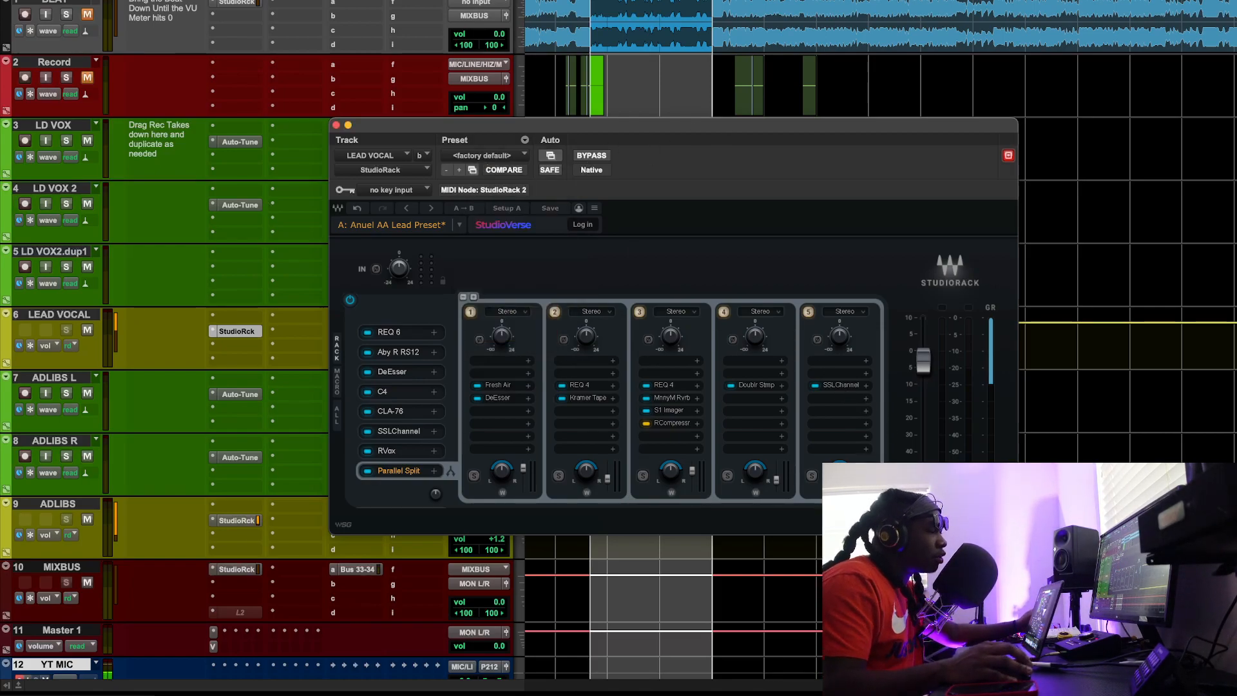
# Step: Examine the SSLChannel in the fifth parallel split chain and compare that chain off and on during playback
pyautogui.moveTo(444, 1); pyautogui.dragTo(672, 4)
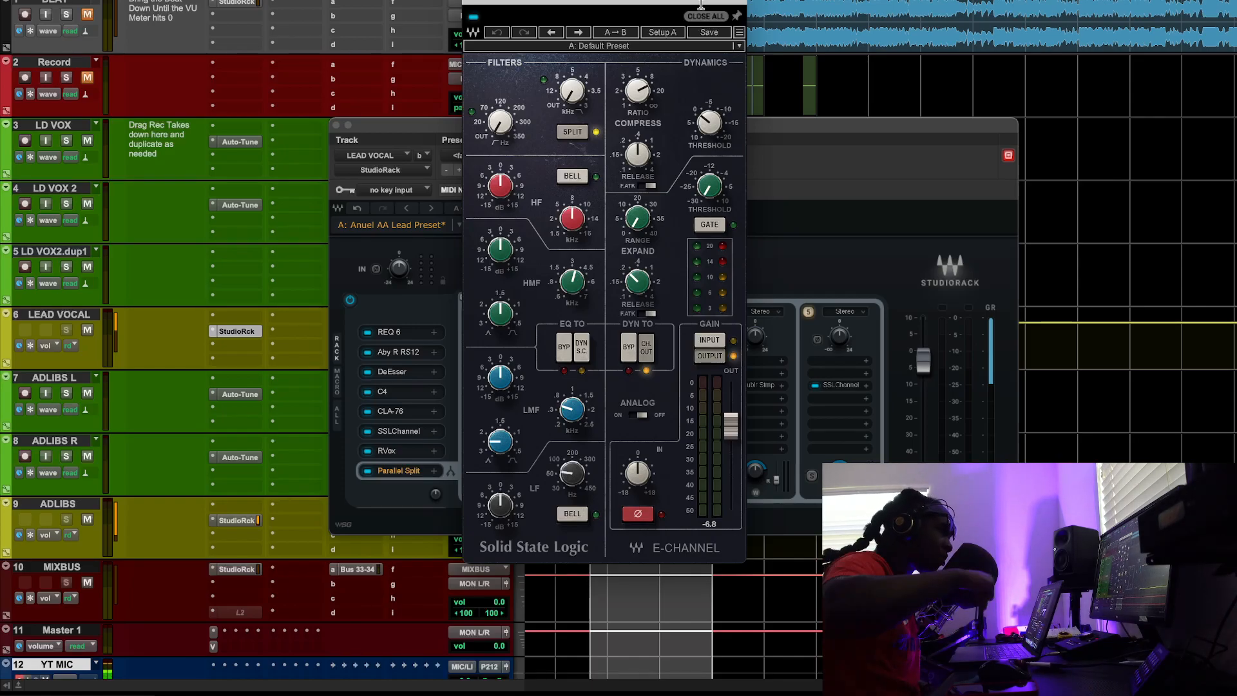
pyautogui.press('space')
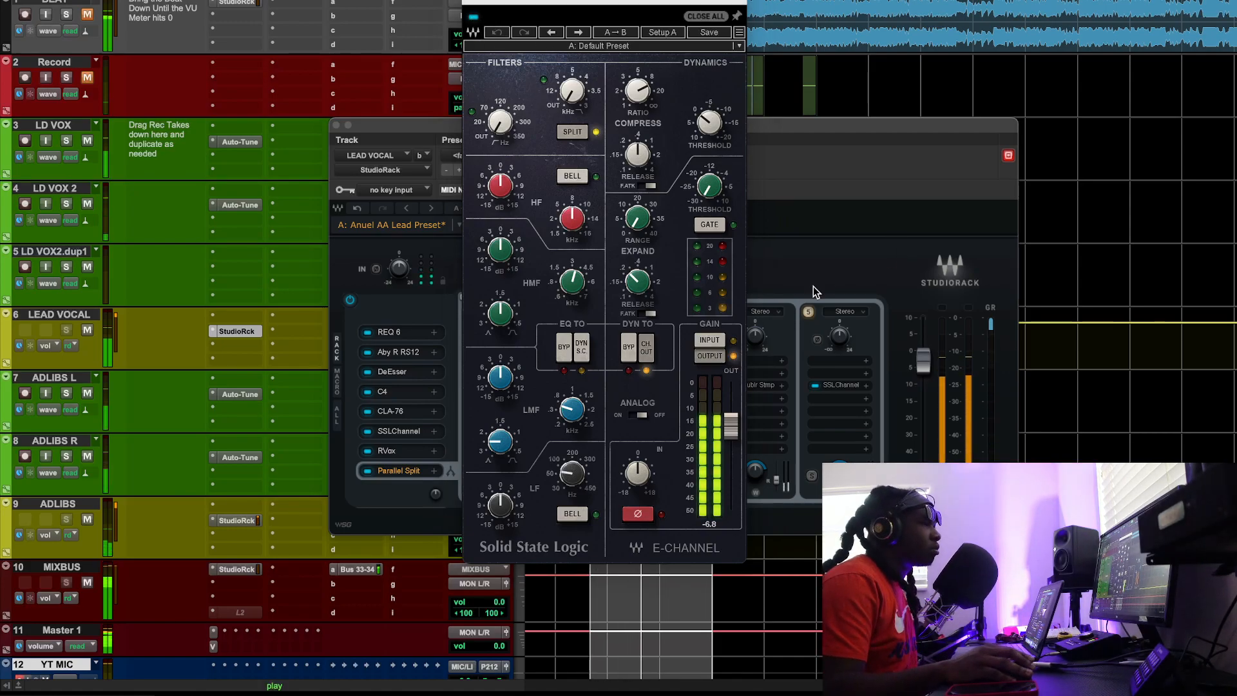
pyautogui.click(810, 313)
pyautogui.click(809, 313)
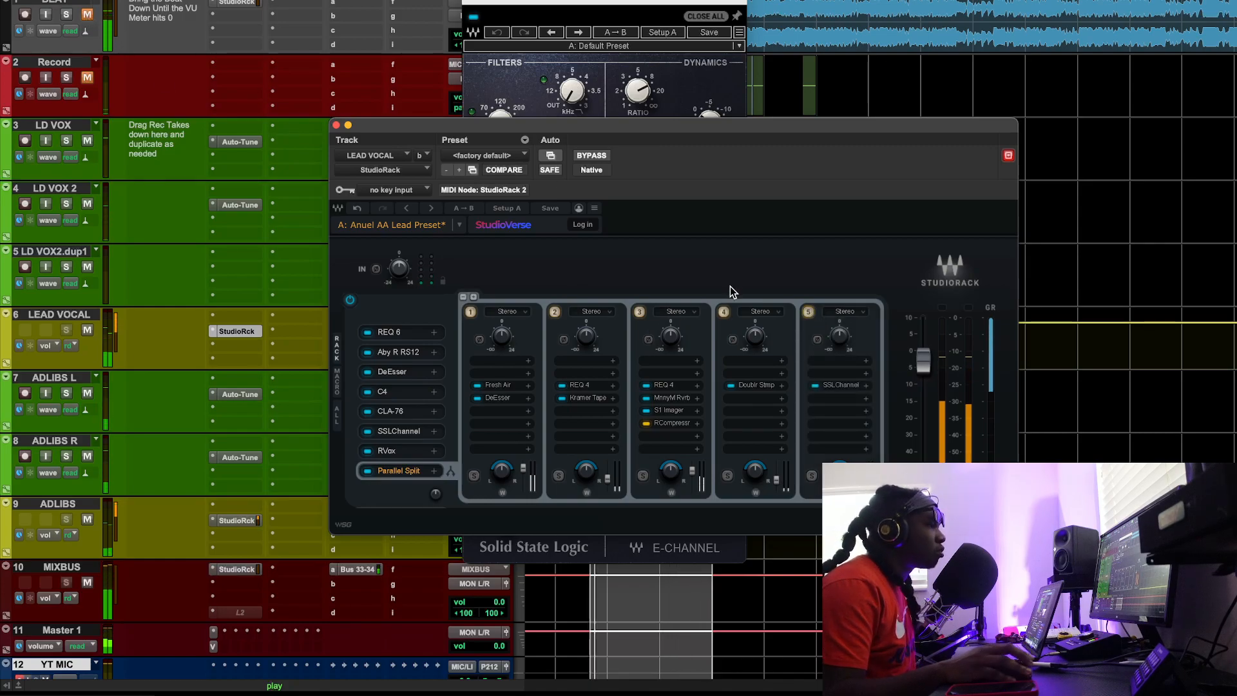
pyautogui.click(809, 312)
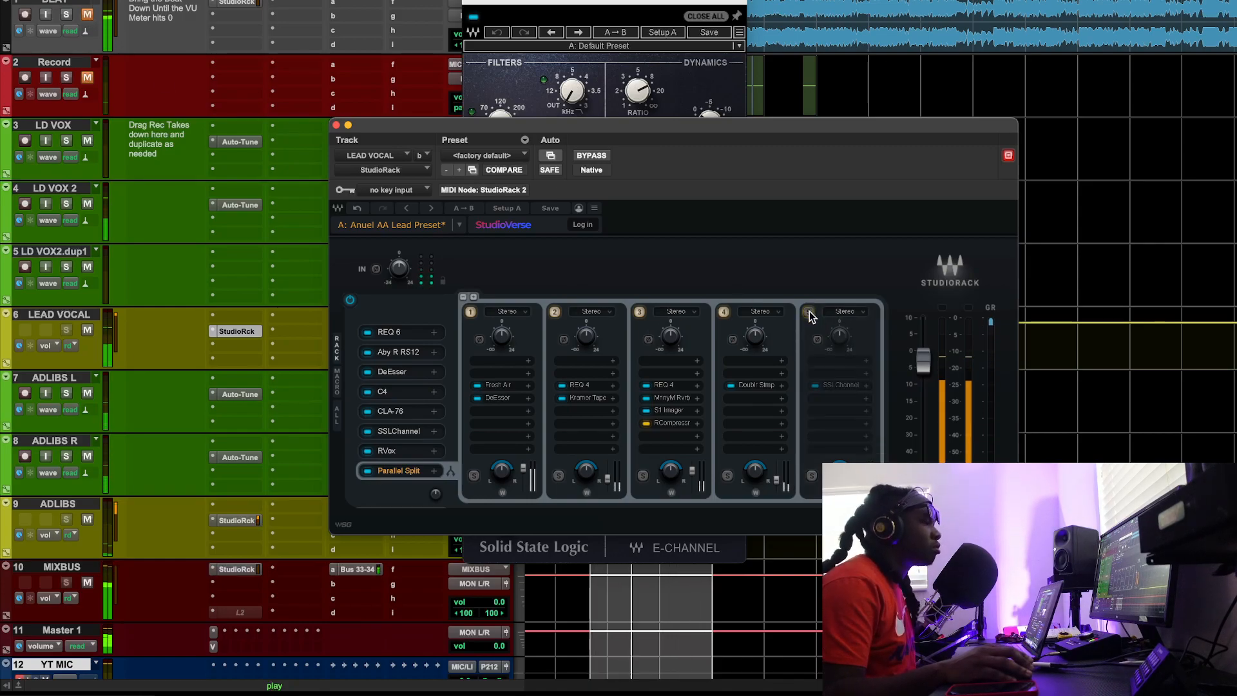
pyautogui.click(809, 312)
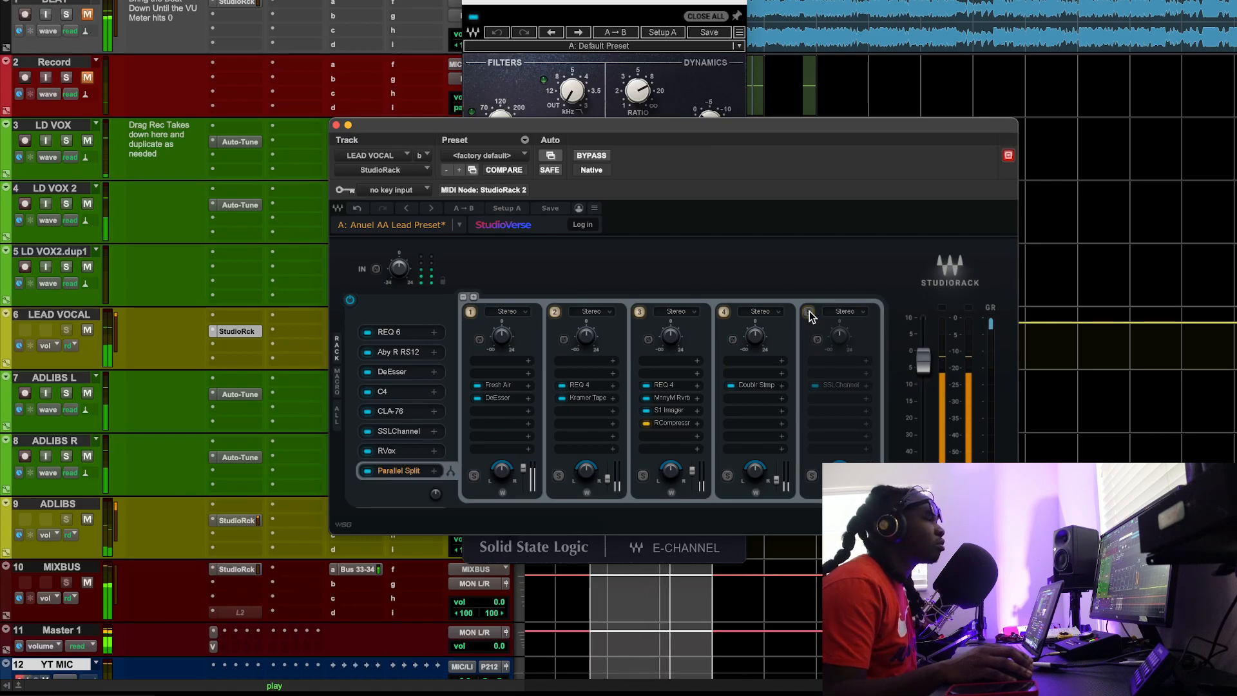
# Step: Unmute the beat track during playback, and close the SSLChannel and the LEAD VOCAL StudioRack
pyautogui.click(87, 16)
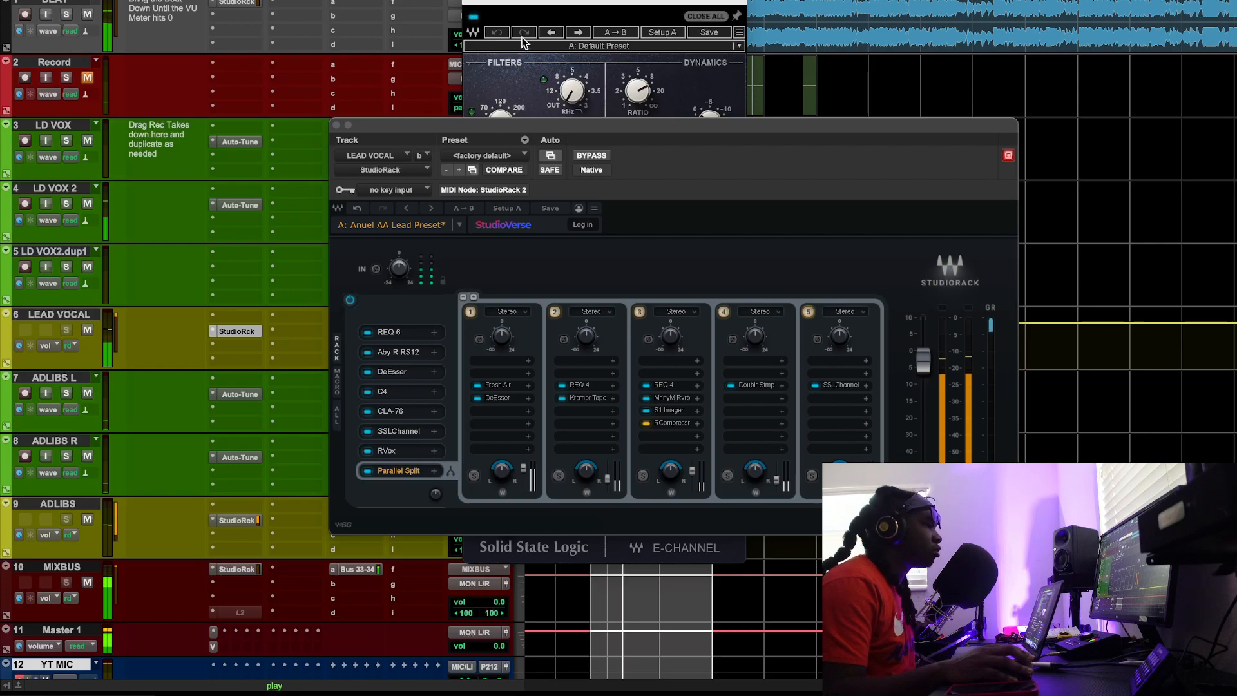
pyautogui.click(471, 2)
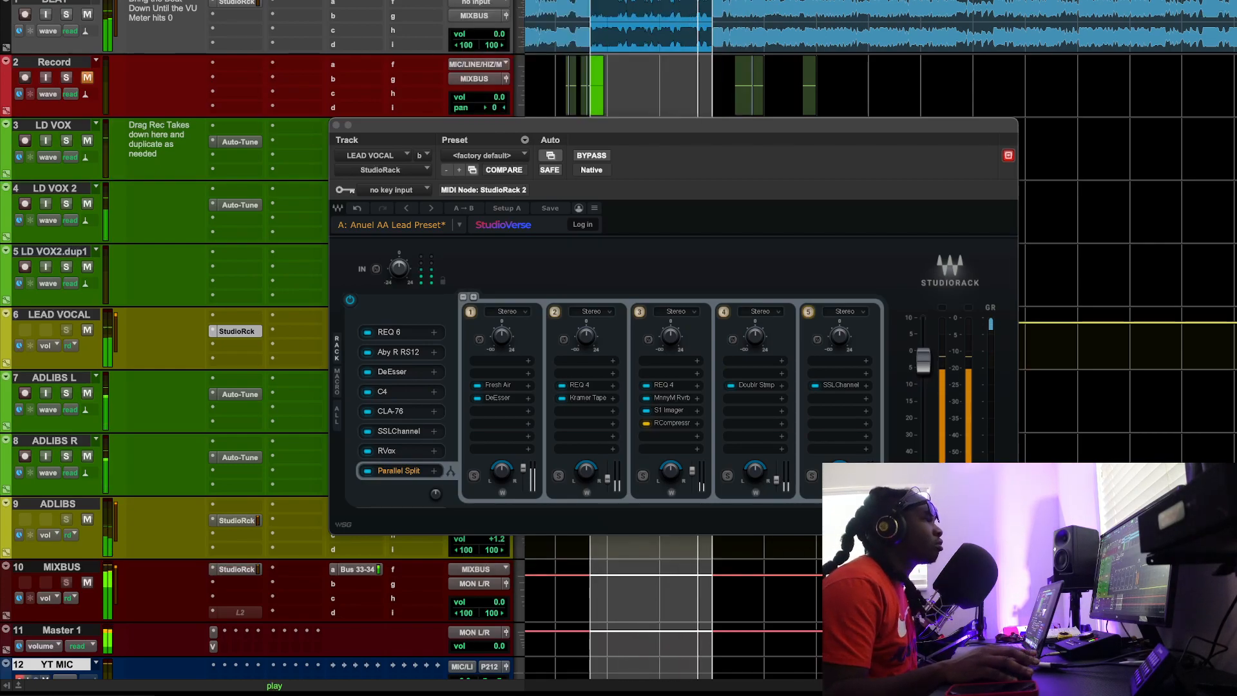
pyautogui.click(336, 125)
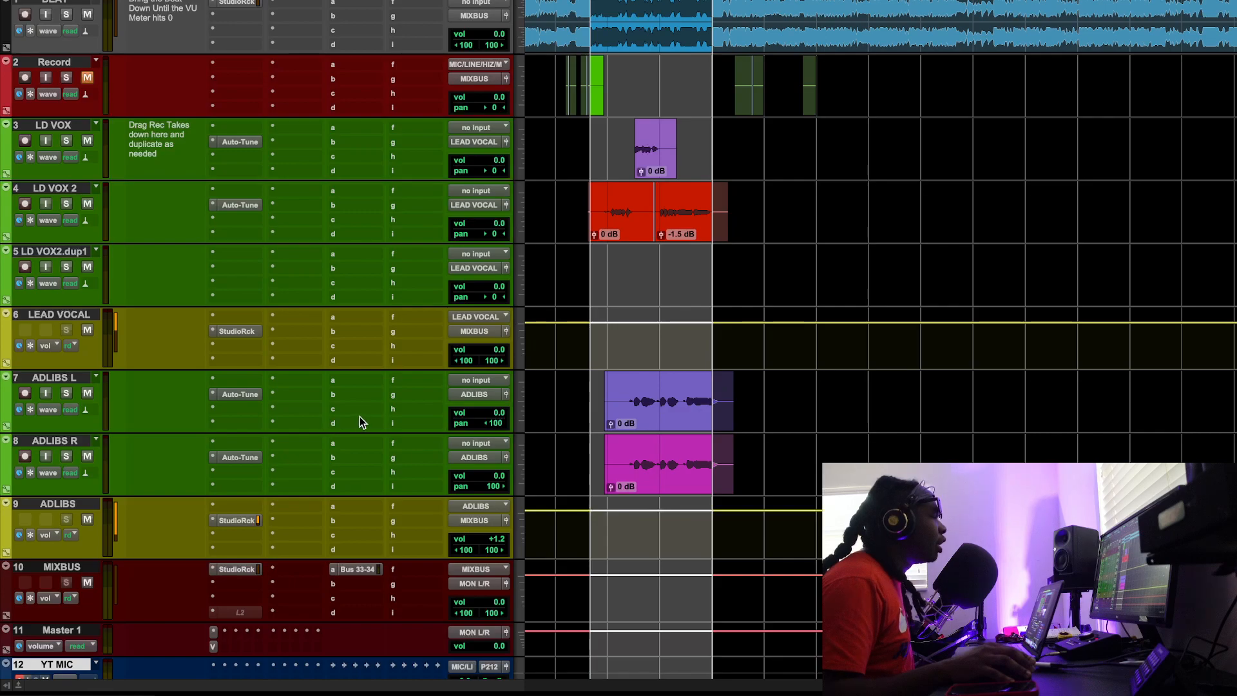
# Step: Open the StudioRack on the ADLIBS track and move its window away from the adlib clips
pyautogui.scroll(-1, 342, 387)
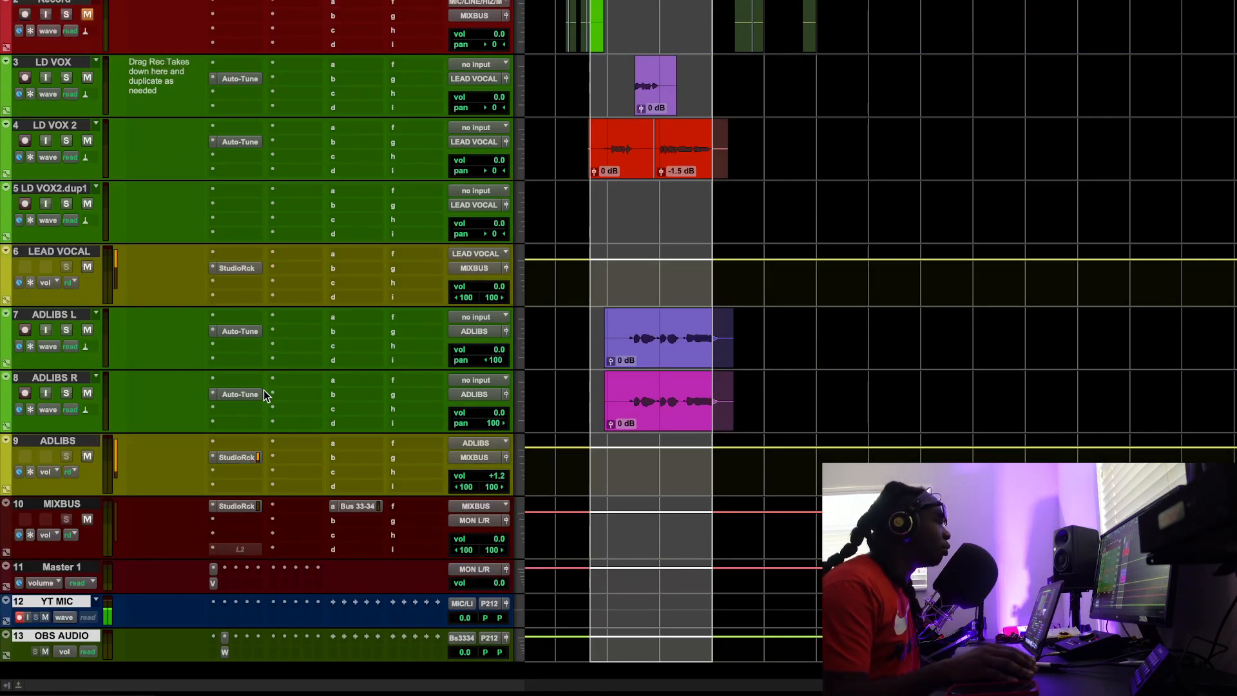
pyautogui.click(239, 456)
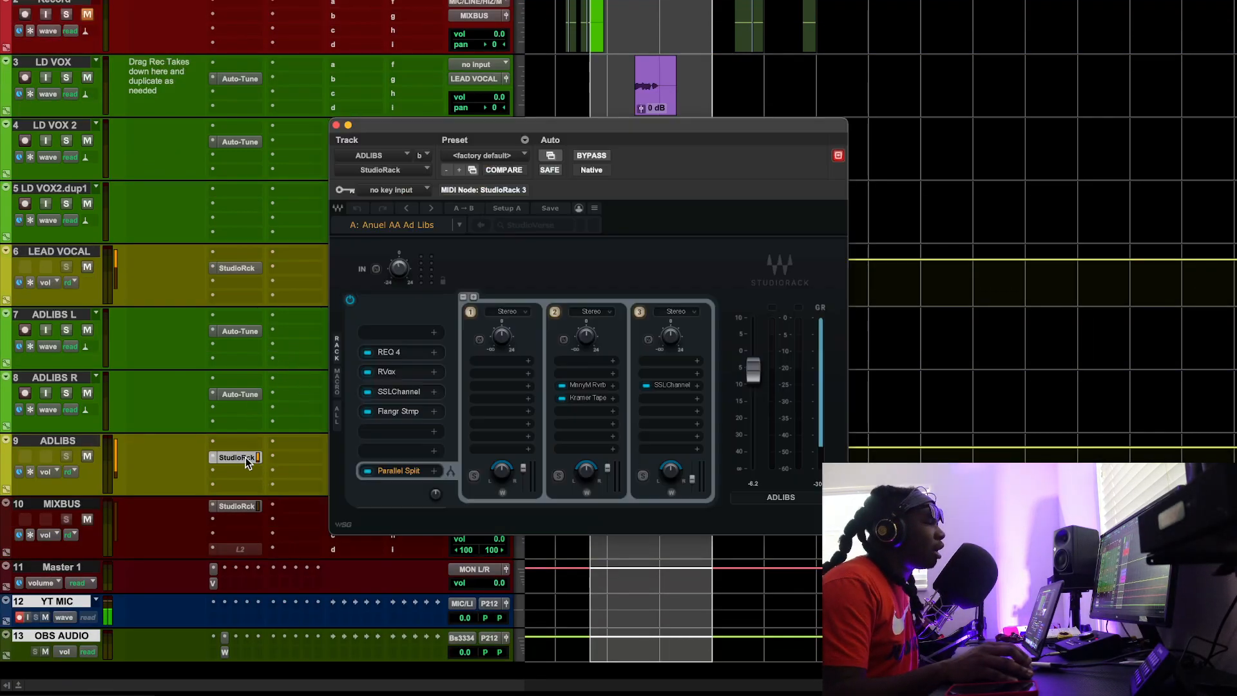
pyautogui.moveTo(571, 130); pyautogui.dragTo(794, 164)
pyautogui.scroll(1, 270, 138)
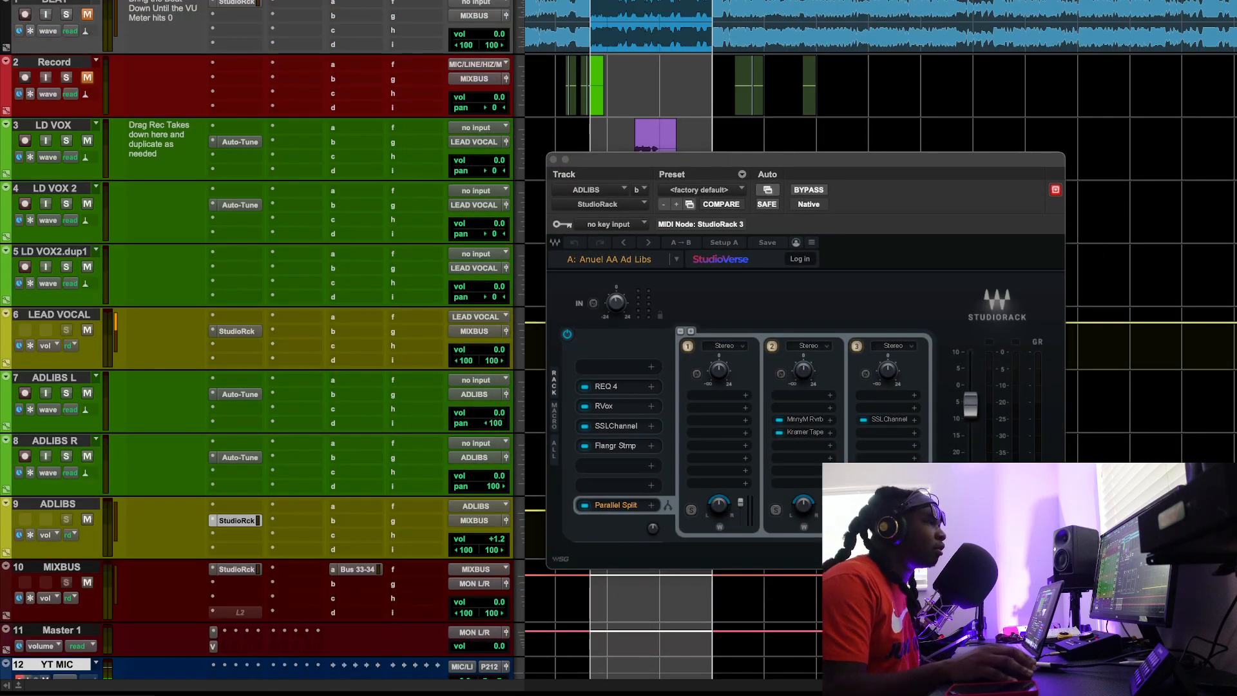
pyautogui.moveTo(725, 162); pyautogui.dragTo(267, 13)
# Step: Raise the ADLIBS StudioRack output fader to -2.3 while listening to the mix, and stop playback
pyautogui.moveTo(498, 545); pyautogui.dragTo(499, 540)
pyautogui.moveTo(511, 256); pyautogui.dragTo(512, 239)
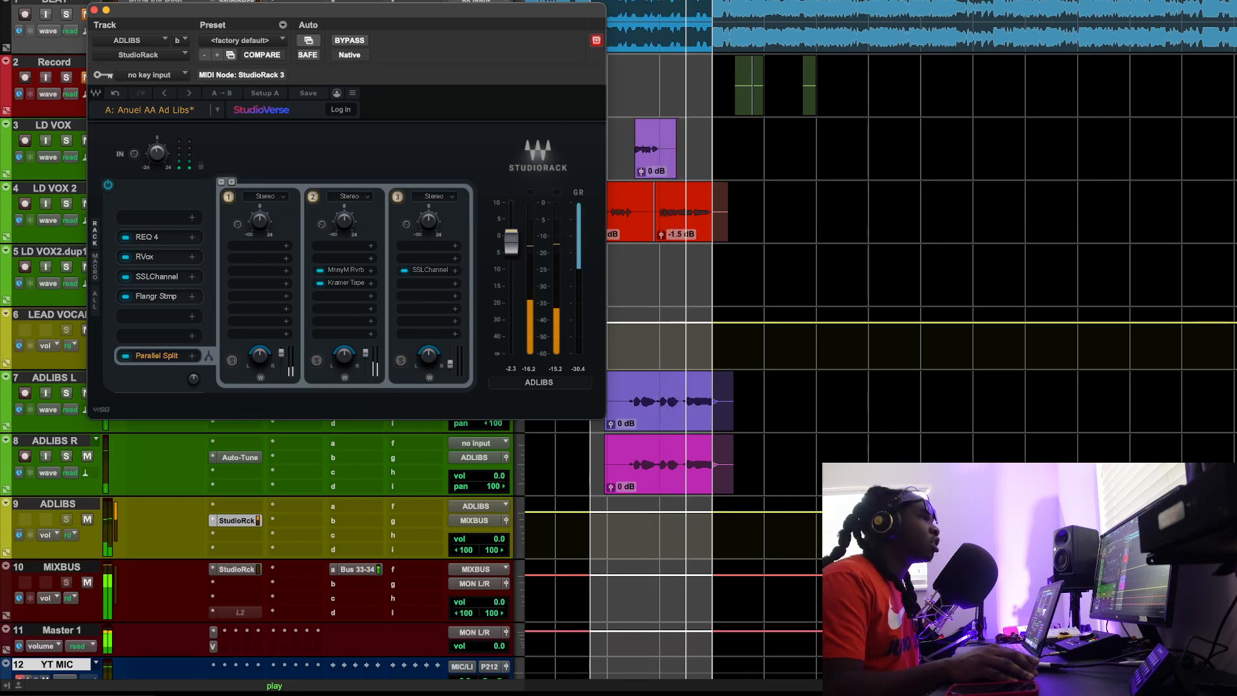
pyautogui.press('space')
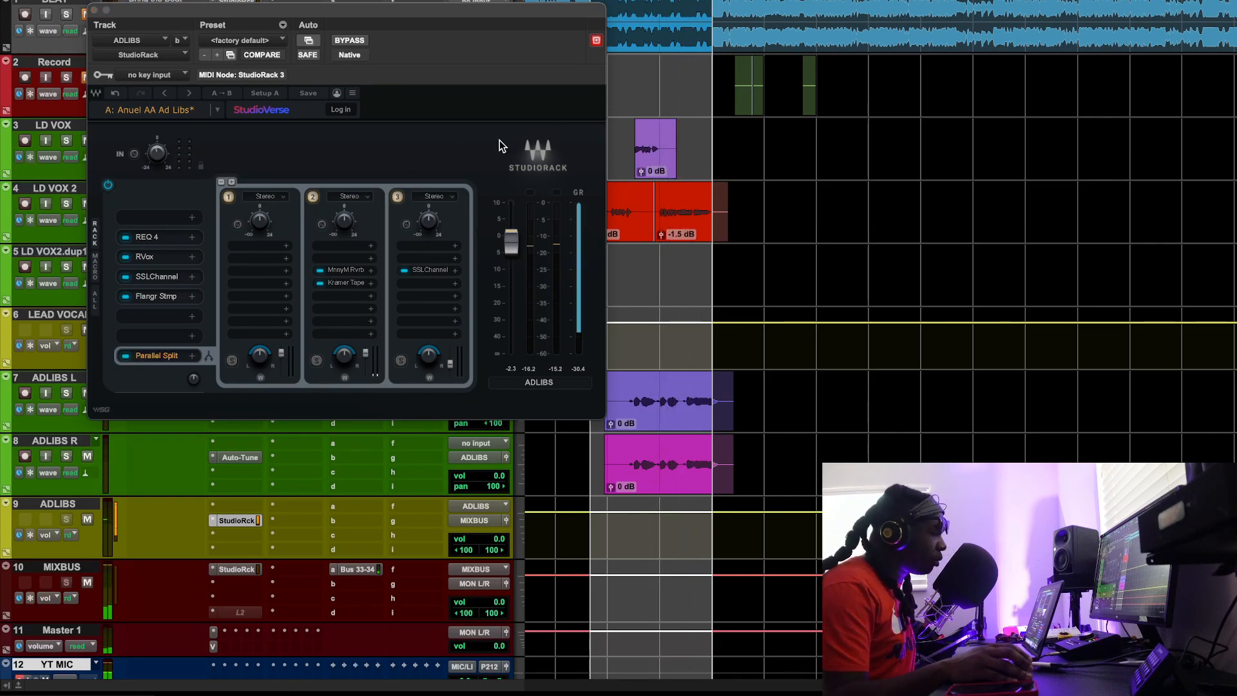
# Step: Open the REQ 4 in the ADLIBS rack, examine bands 6, 1 and 5 of its curve, and close it
pyautogui.click(154, 233)
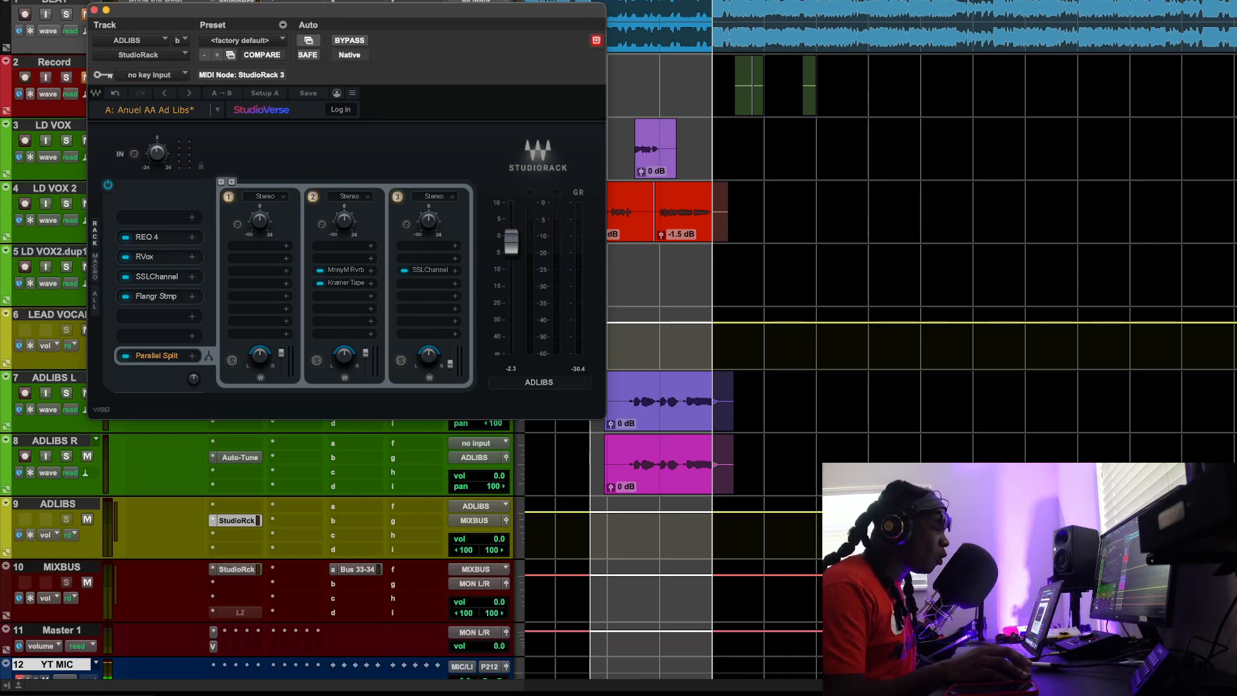
pyautogui.moveTo(0, 1); pyautogui.dragTo(550, 51)
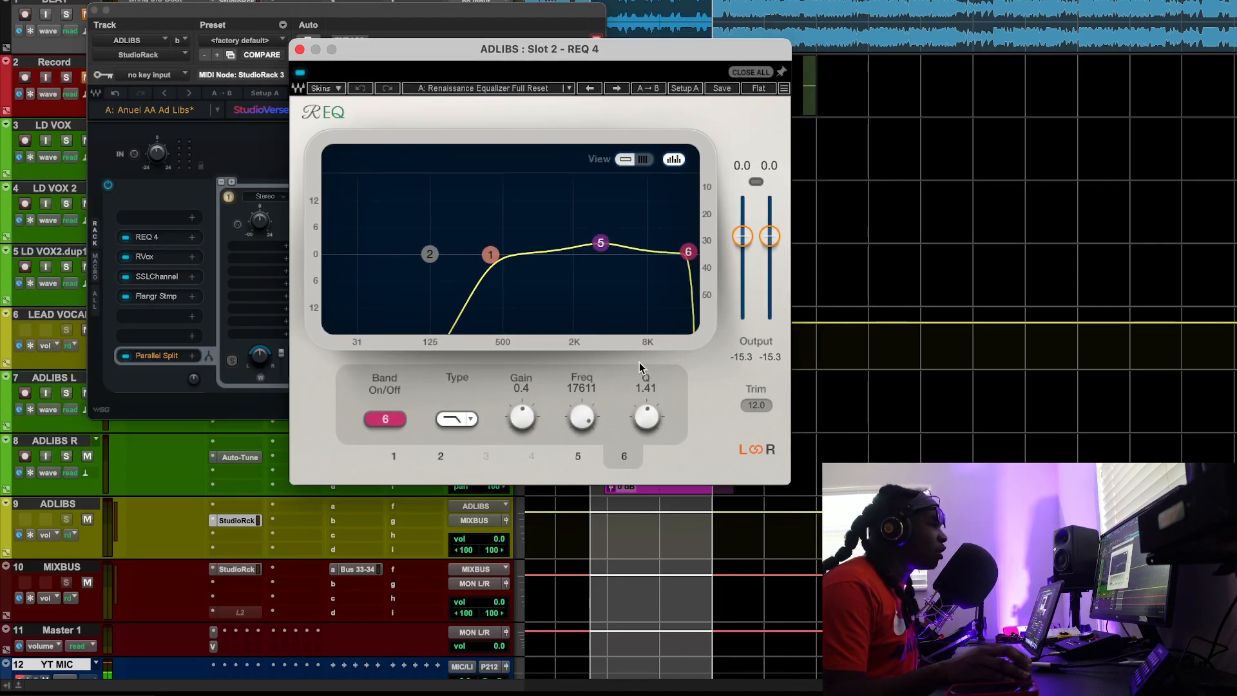
pyautogui.click(683, 256)
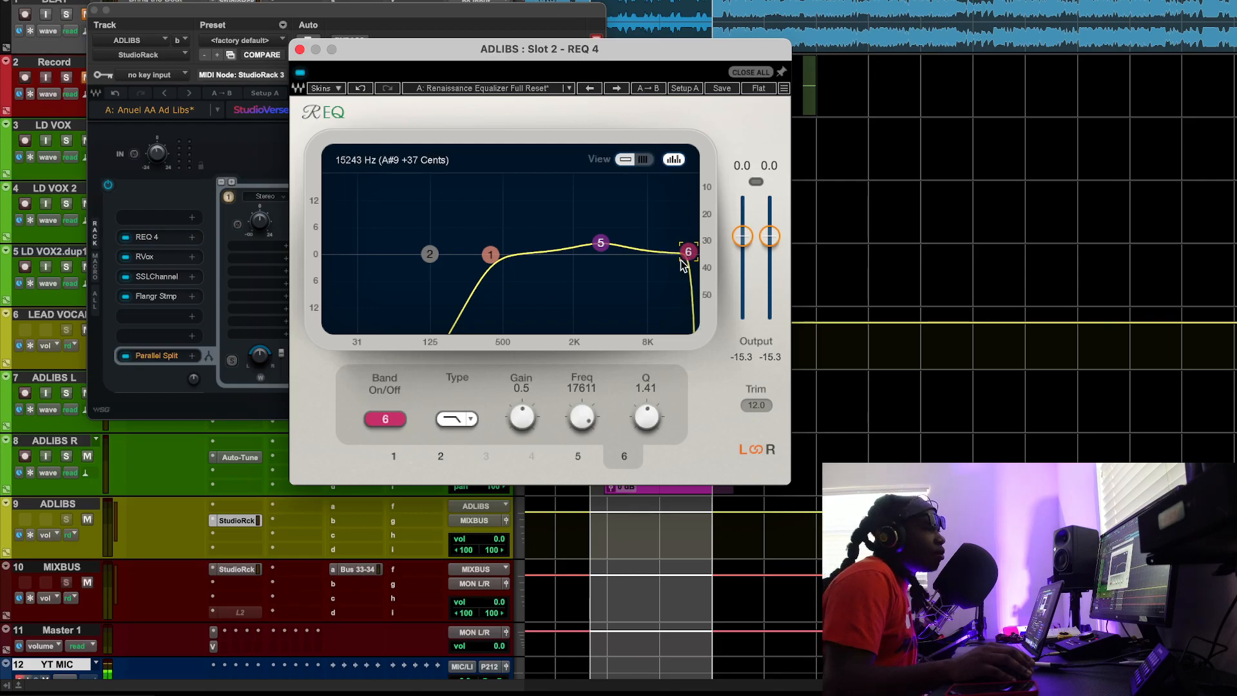
pyautogui.click(493, 254)
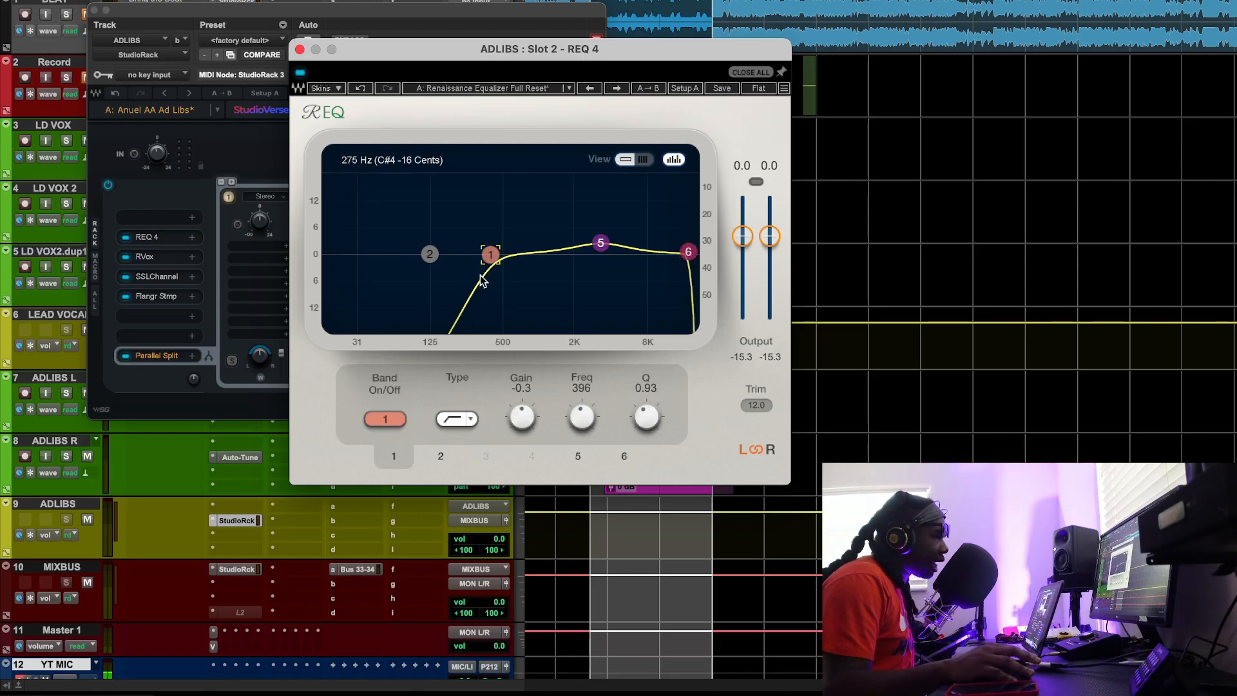
pyautogui.click(600, 244)
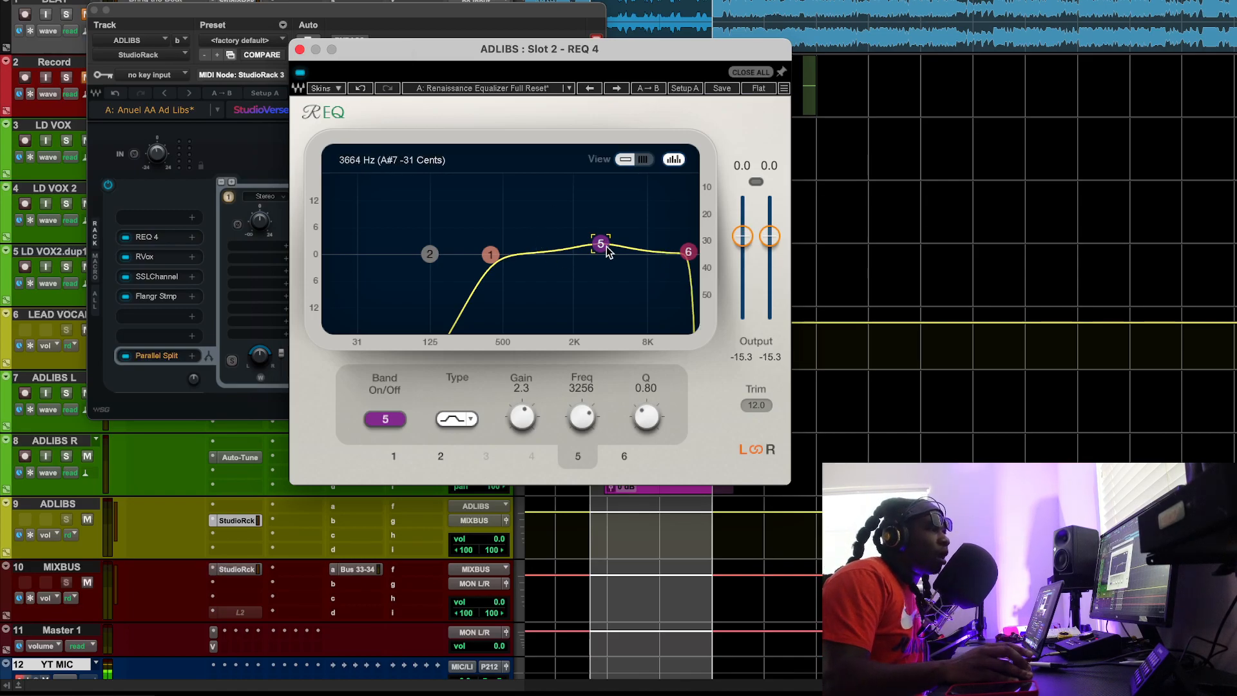
pyautogui.click(300, 49)
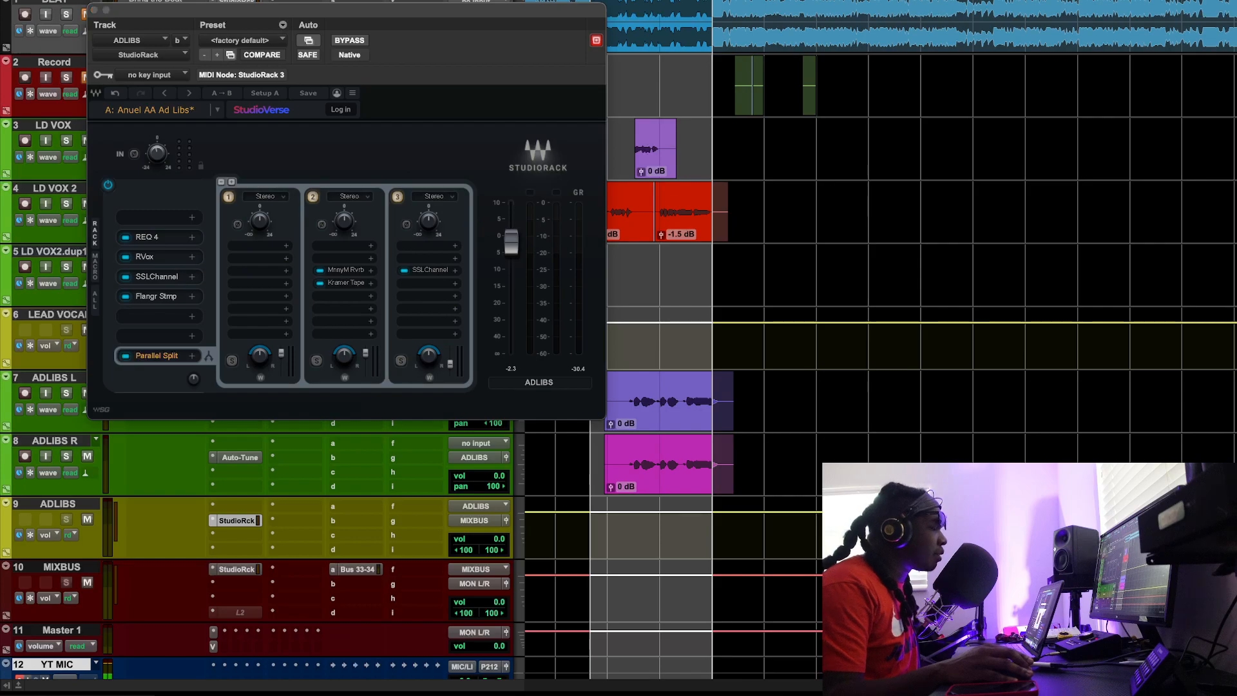
# Step: Open the RVox in the ADLIBS rack, inspect its compression and gate settings, and close it
pyautogui.click(145, 256)
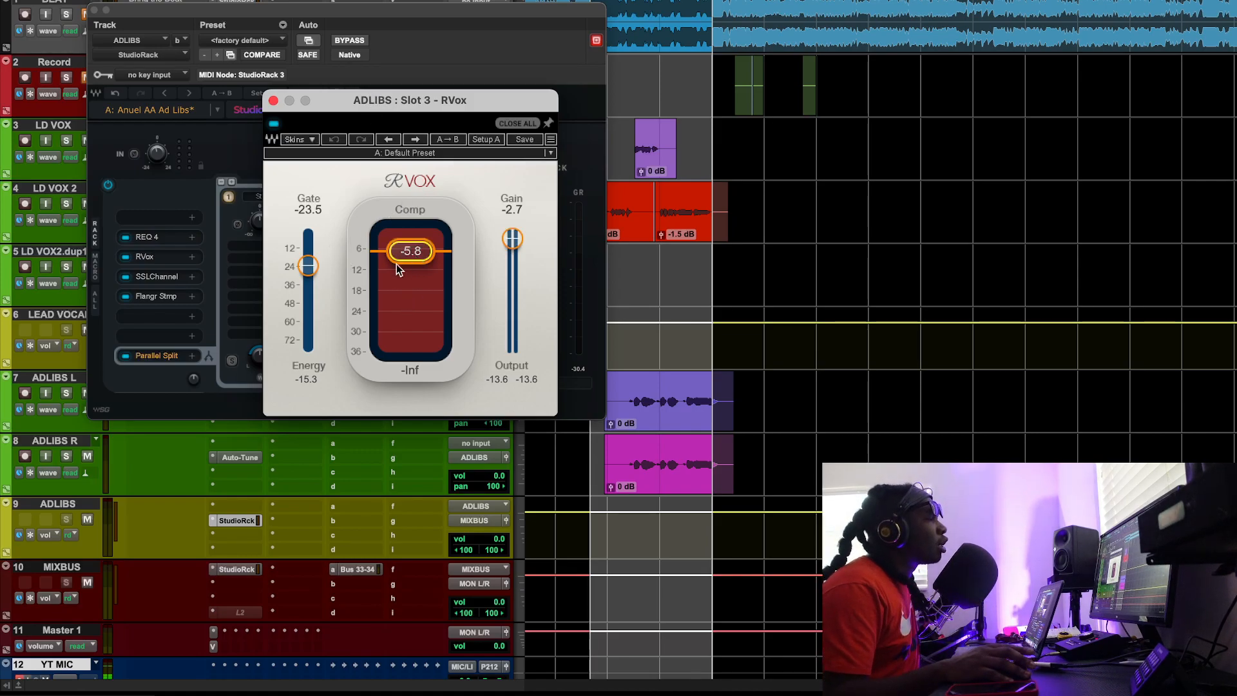
pyautogui.moveTo(308, 267); pyautogui.dragTo(313, 264)
pyautogui.click(273, 100)
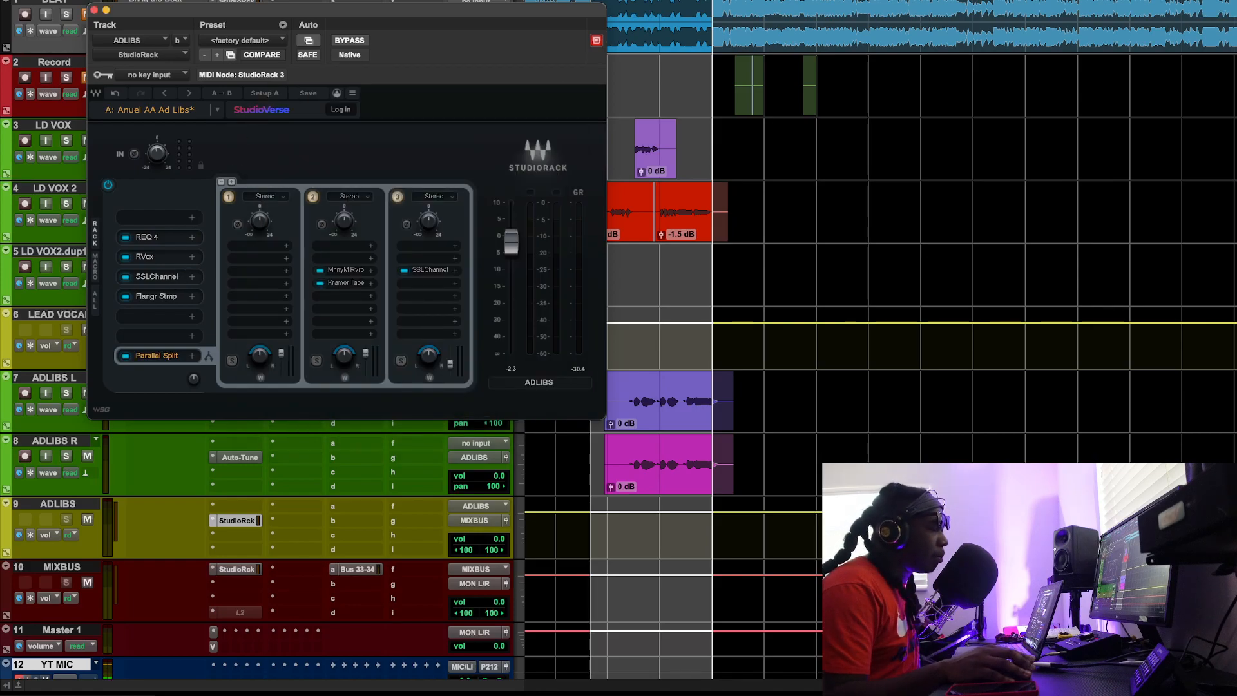
# Step: Examine the SSLChannel on the ADLIBS rack and compare the StudioRack bypassed and active during playback
pyautogui.click(431, 270)
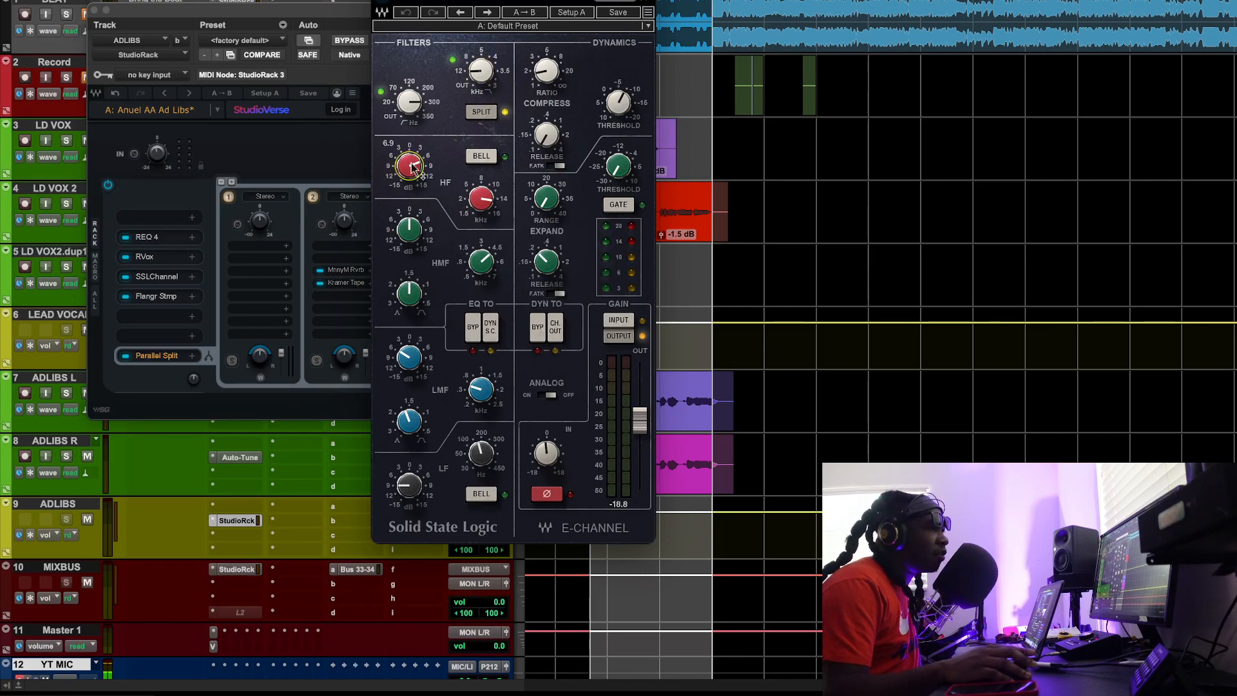
pyautogui.press('space')
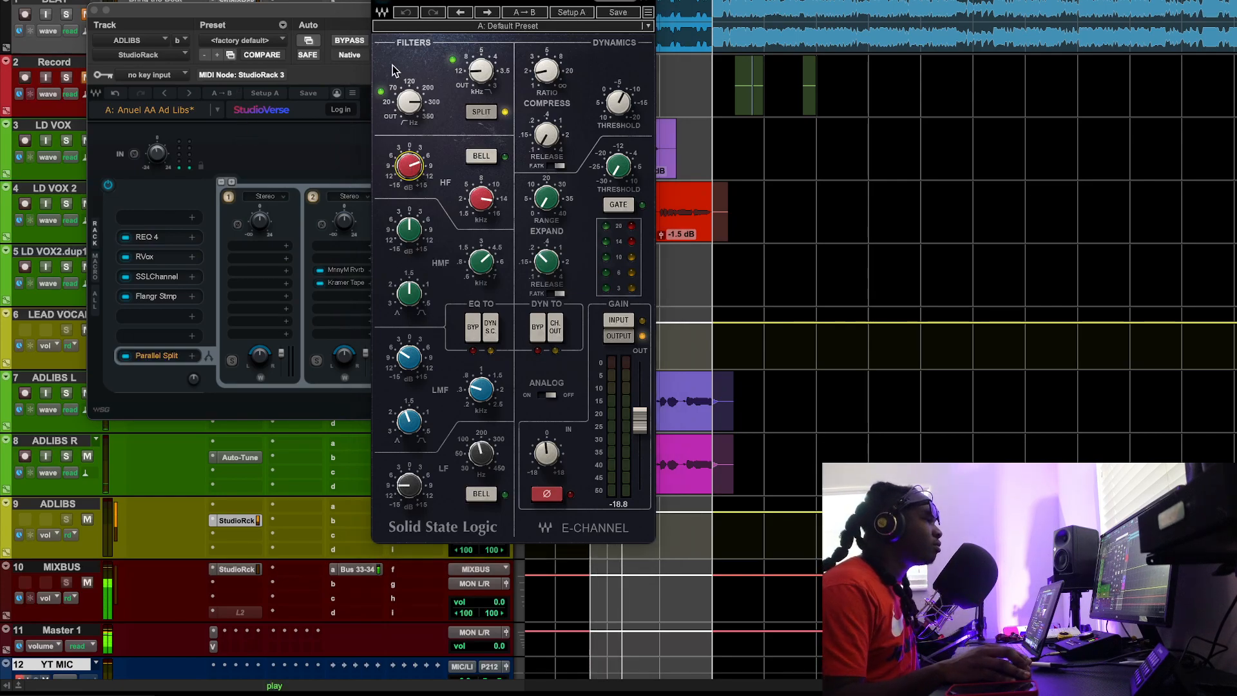
pyautogui.click(360, 63)
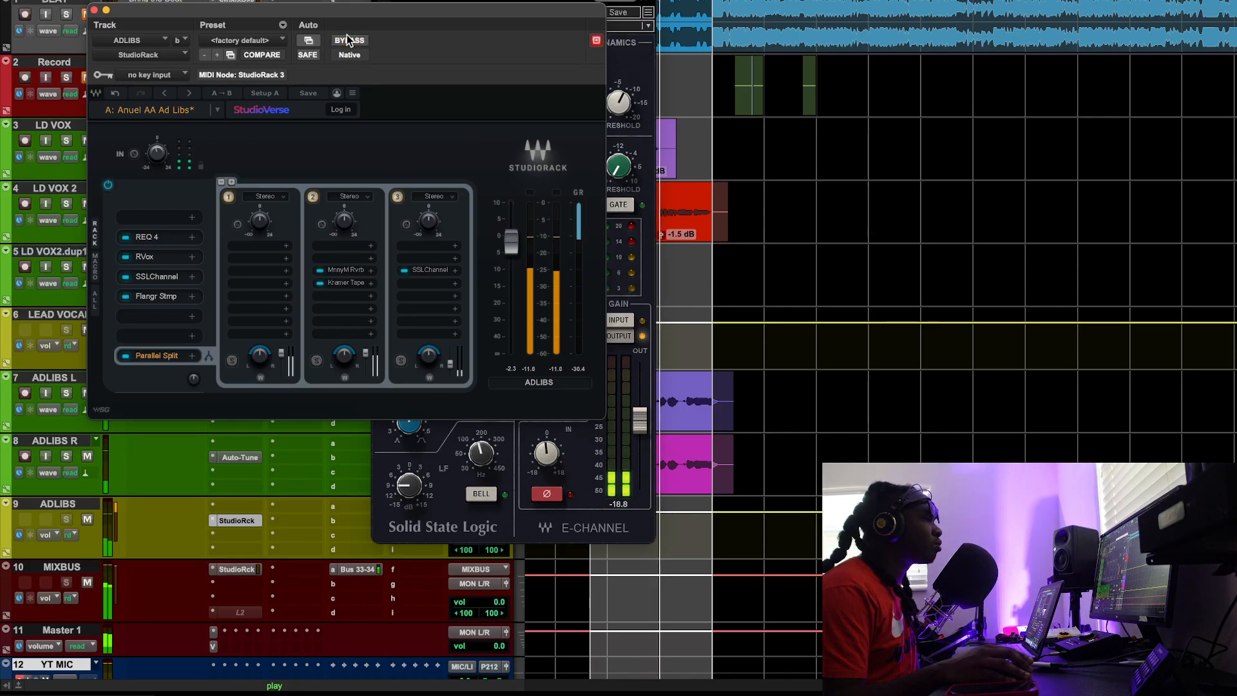
pyautogui.click(348, 40)
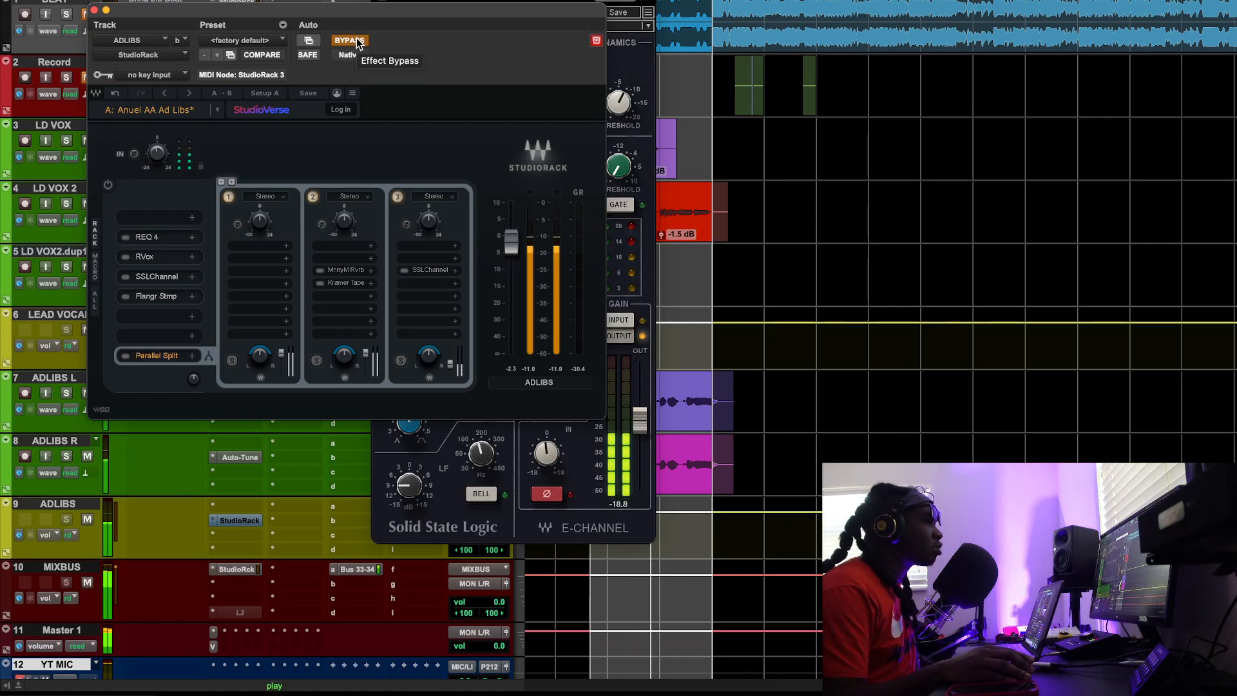
pyautogui.click(357, 37)
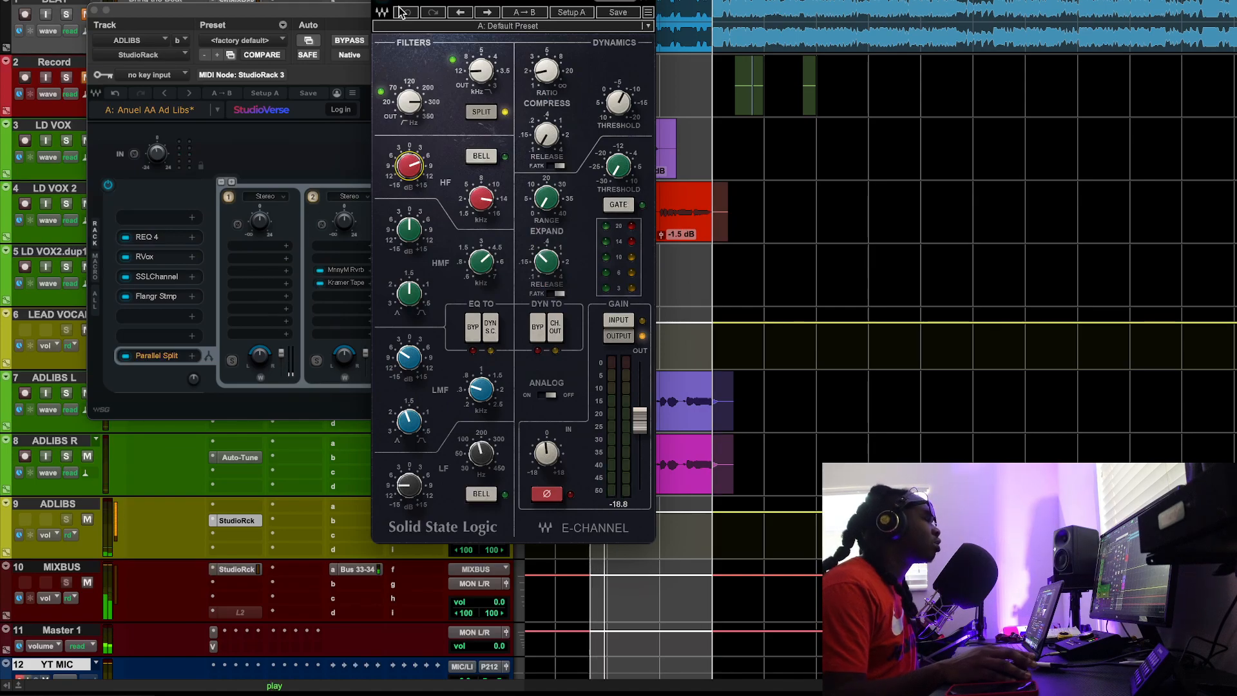
pyautogui.click(349, 40)
pyautogui.click(349, 40)
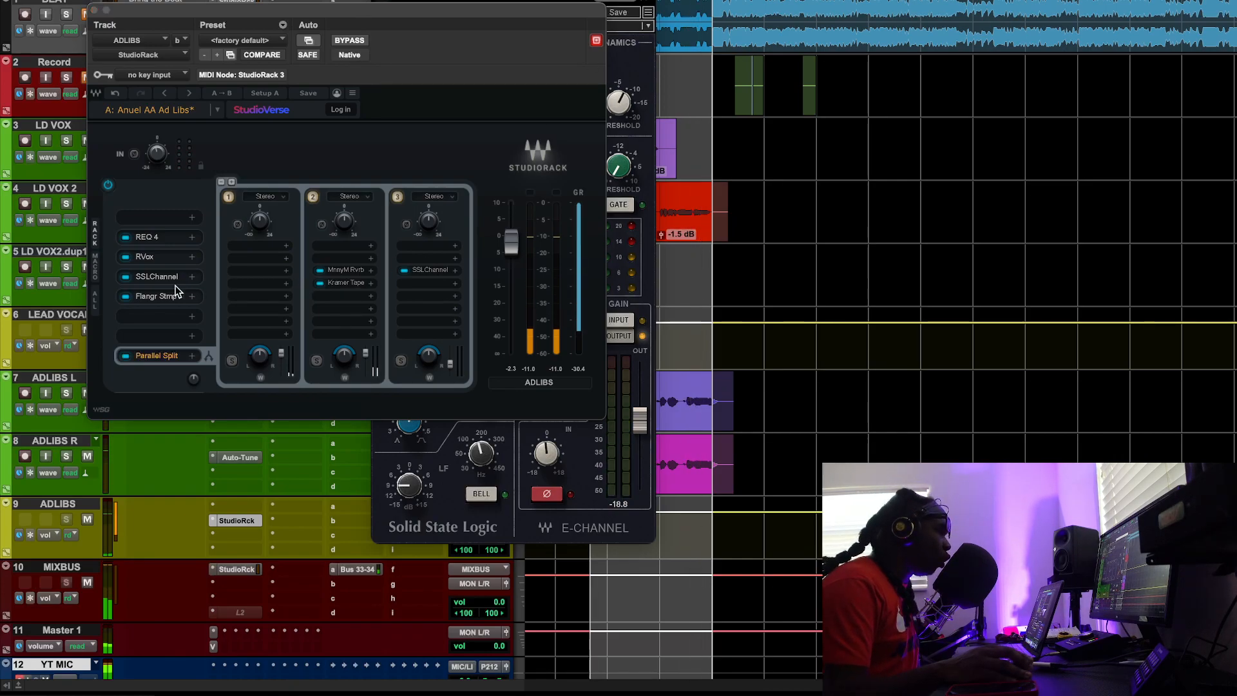
# Step: Open the Flanger stomp in the ADLIBS rack, audition it during playback, and close it
pyautogui.click(160, 296)
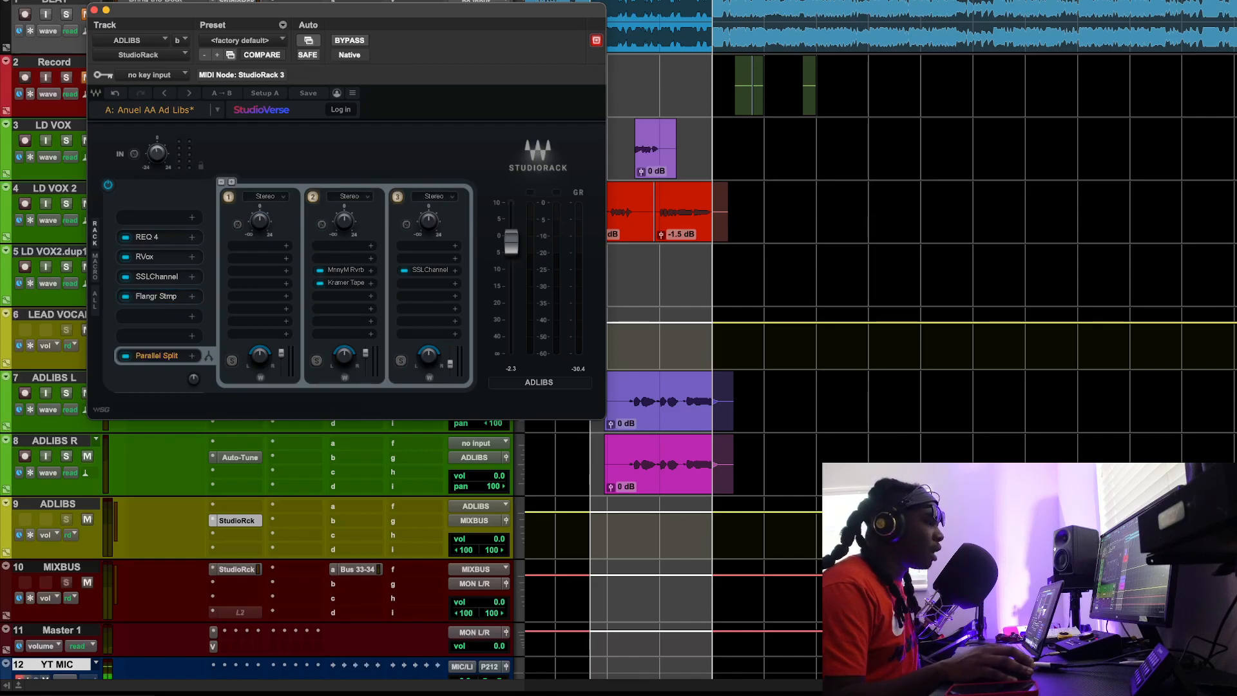
pyautogui.click(157, 296)
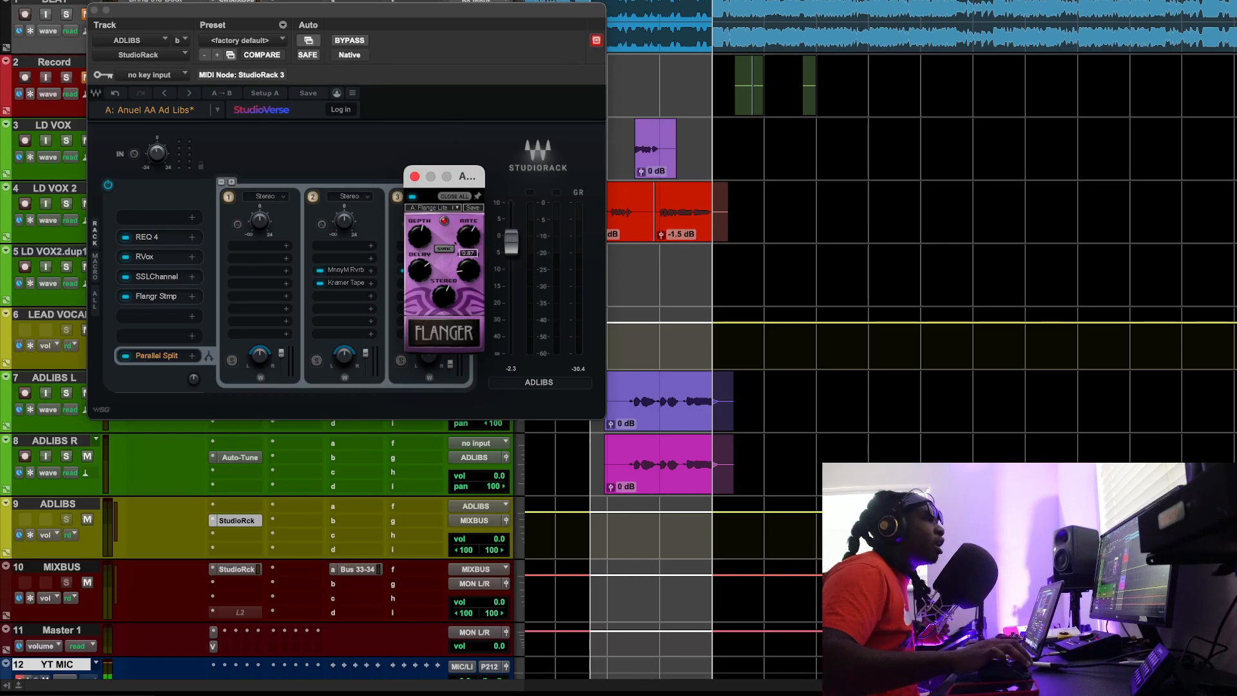
pyautogui.press('space')
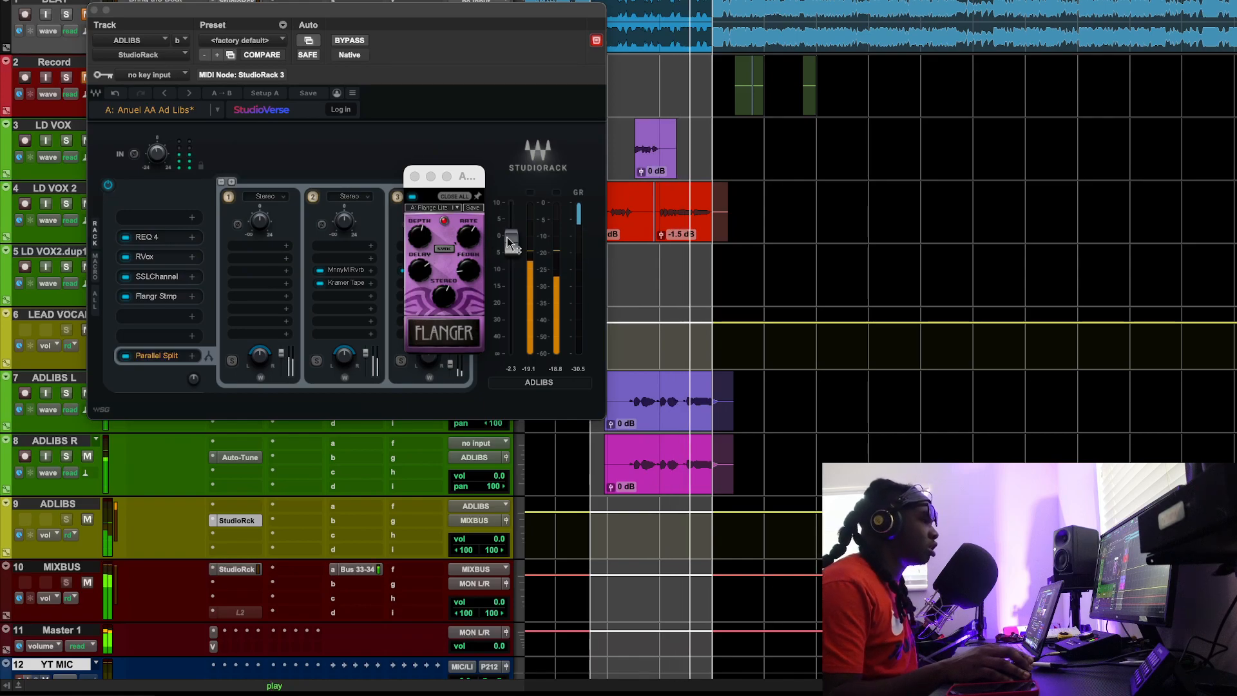
pyautogui.click(413, 176)
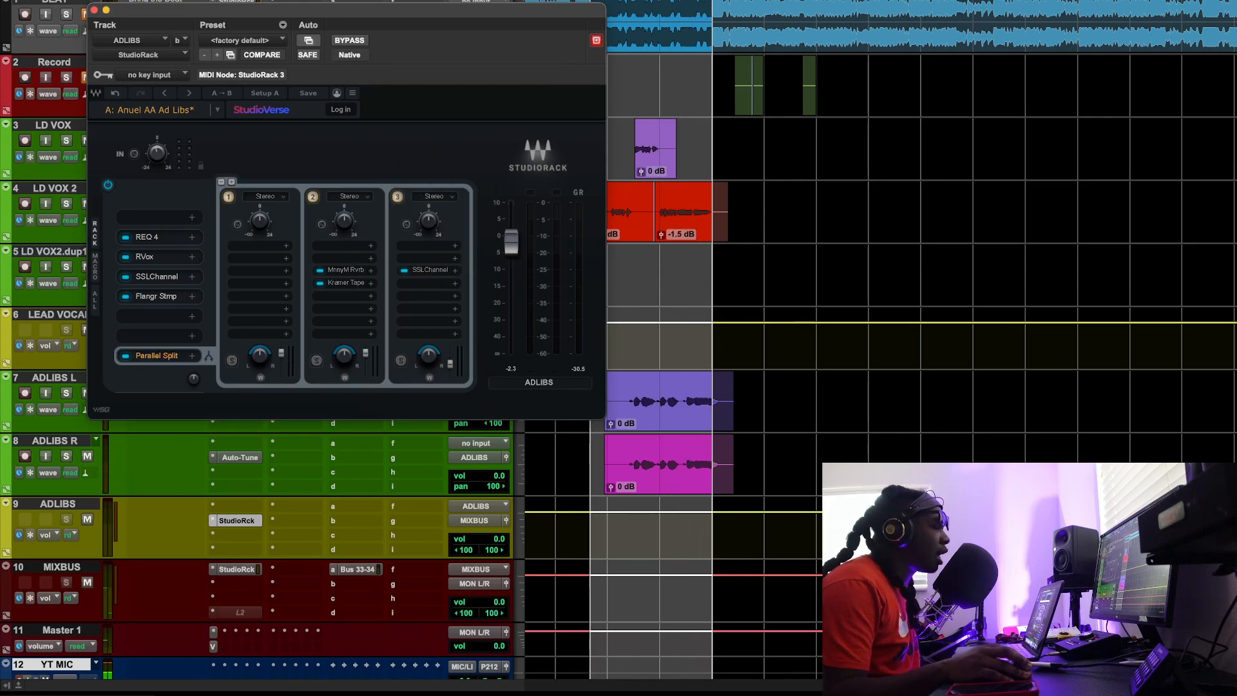
# Step: Open the Manny Marroquin Reverb in the second parallel split chain, examine its reverb and phaser settings, and close it
pyautogui.click(346, 270)
pyautogui.moveTo(536, 36); pyautogui.dragTo(901, 52)
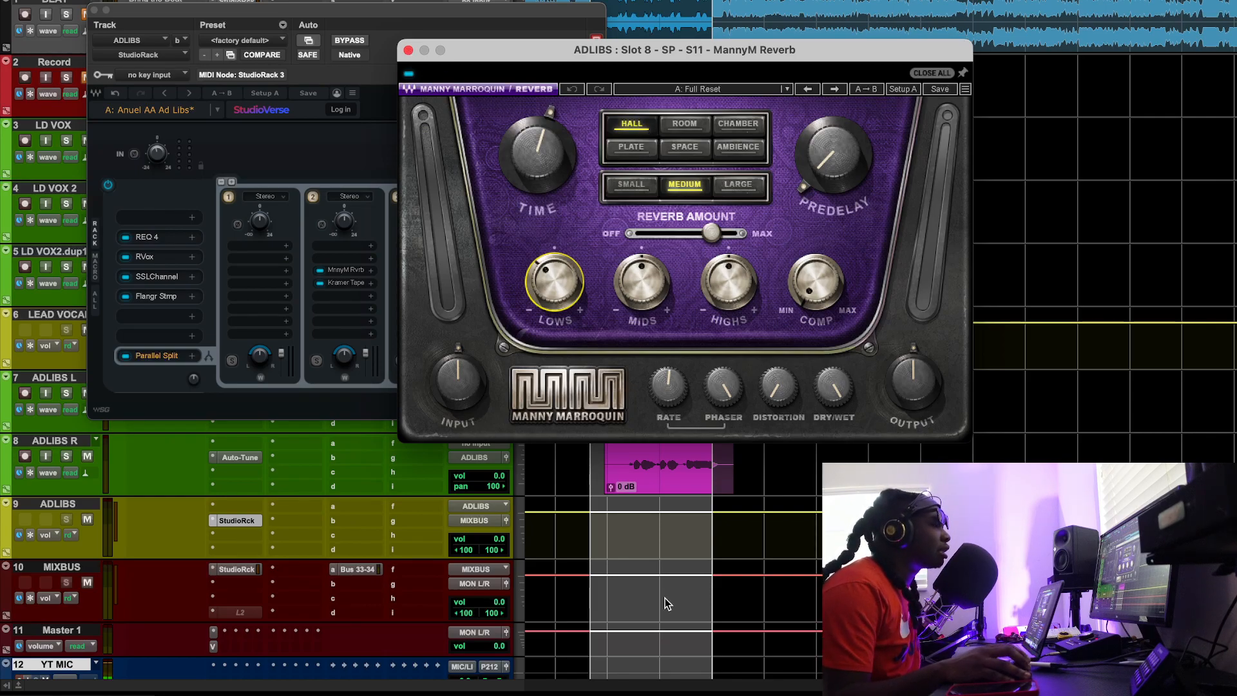
pyautogui.click(734, 394)
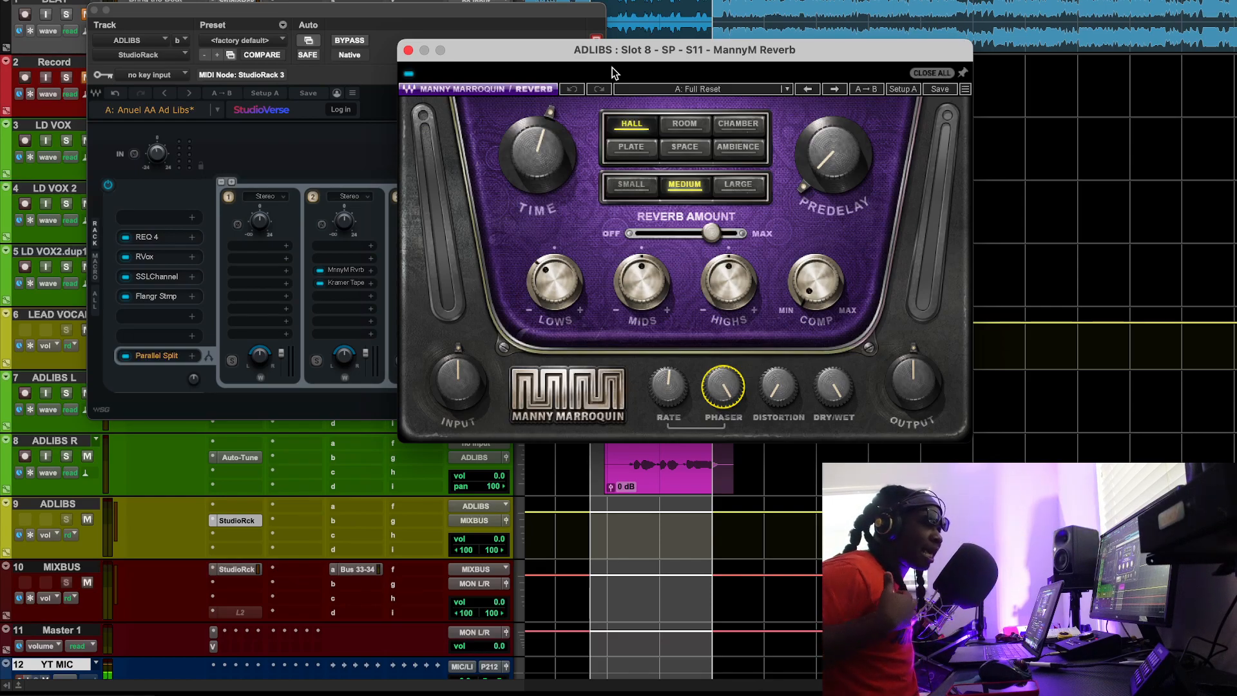
pyautogui.click(394, 78)
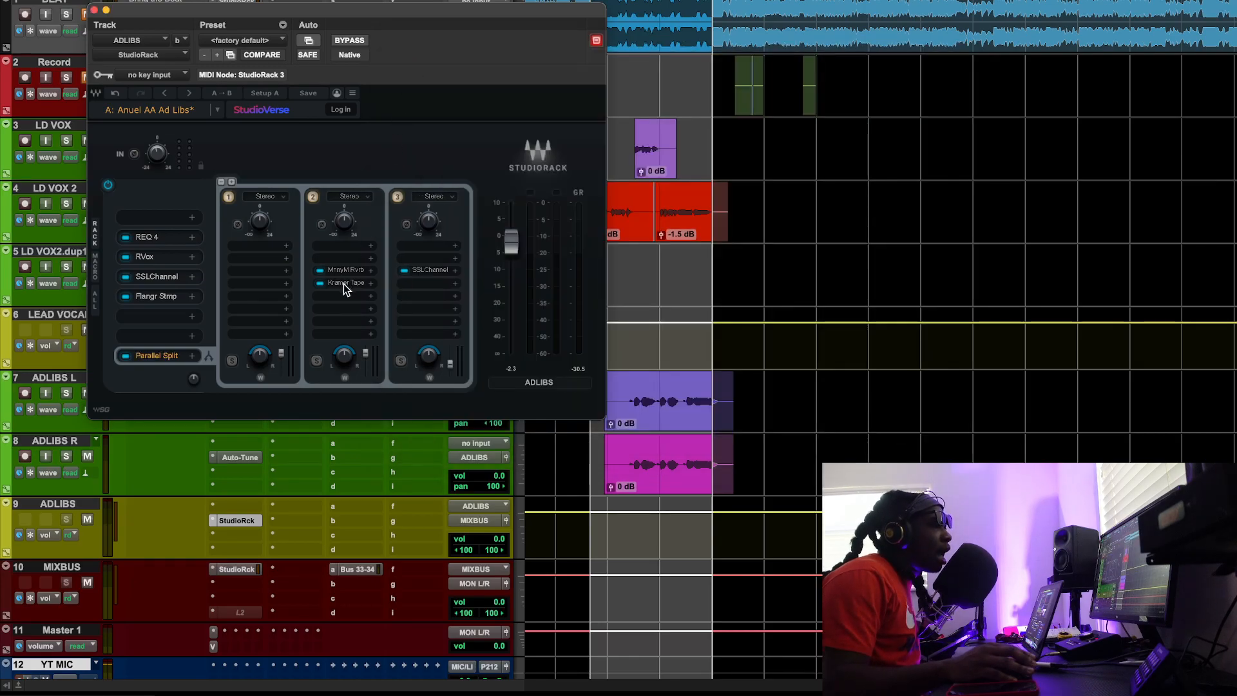
# Step: Examine the Kramer Tape in the second parallel split chain and the SSLChannel in the third, closing each plug-in
pyautogui.click(346, 282)
pyautogui.moveTo(213, 2); pyautogui.dragTo(356, 42)
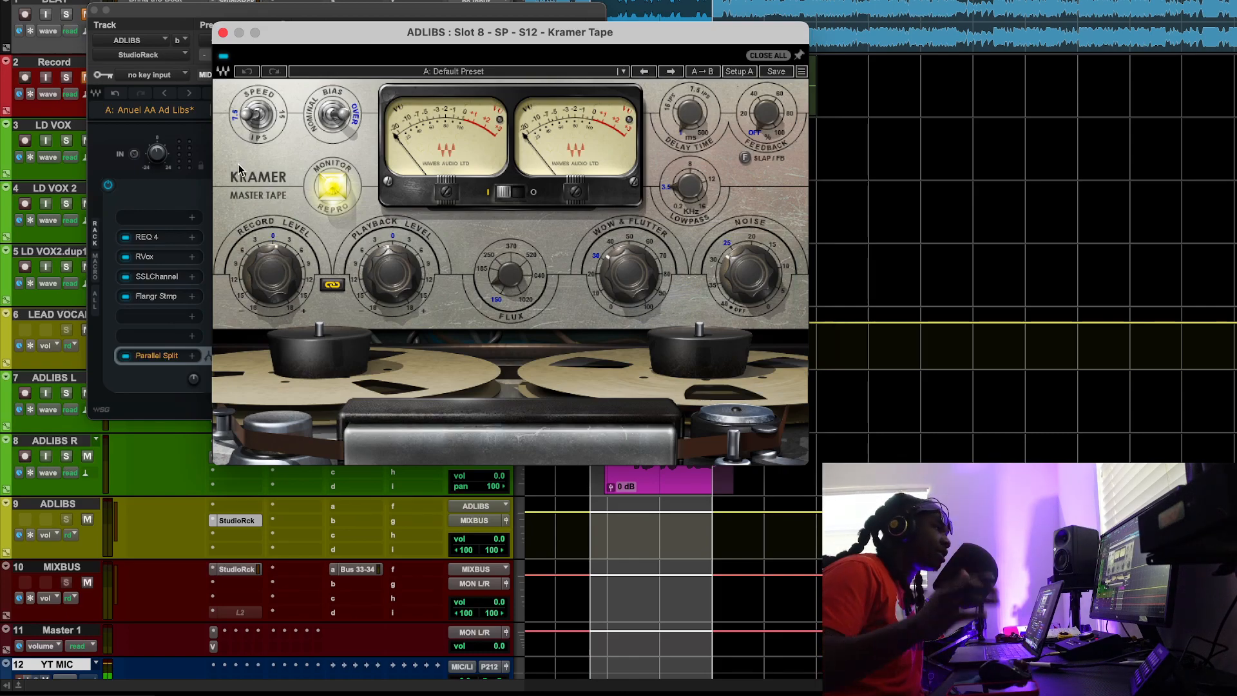
pyautogui.click(222, 32)
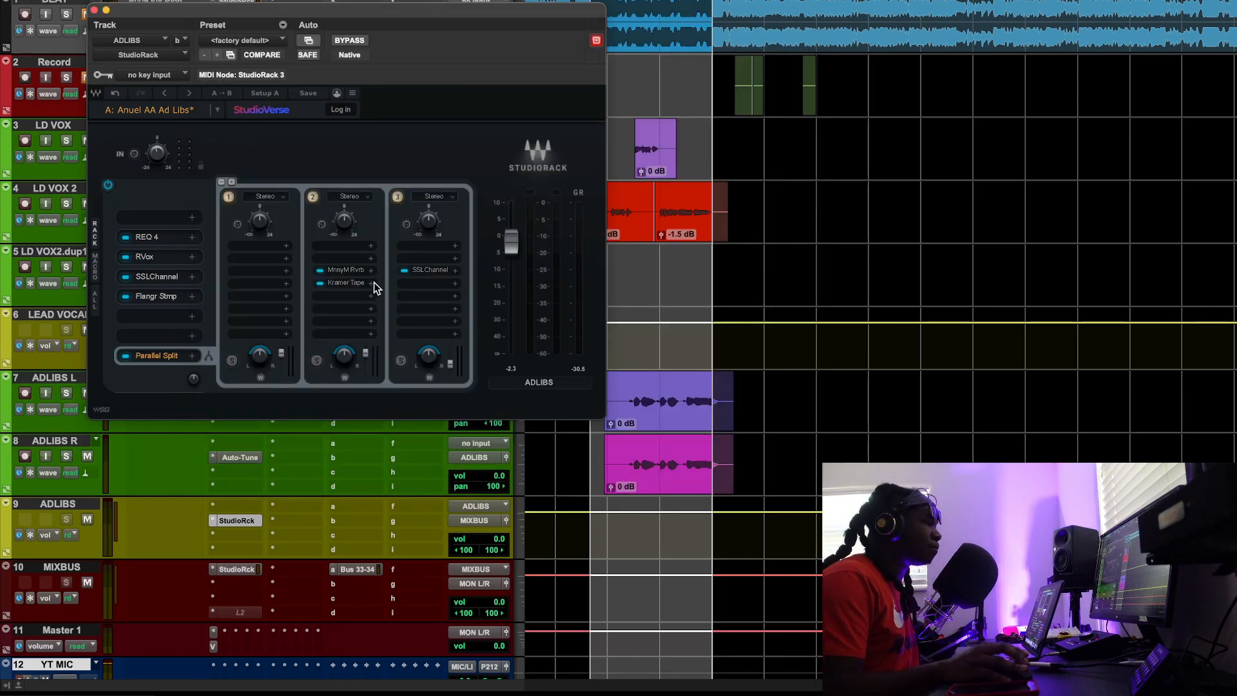
pyautogui.click(429, 271)
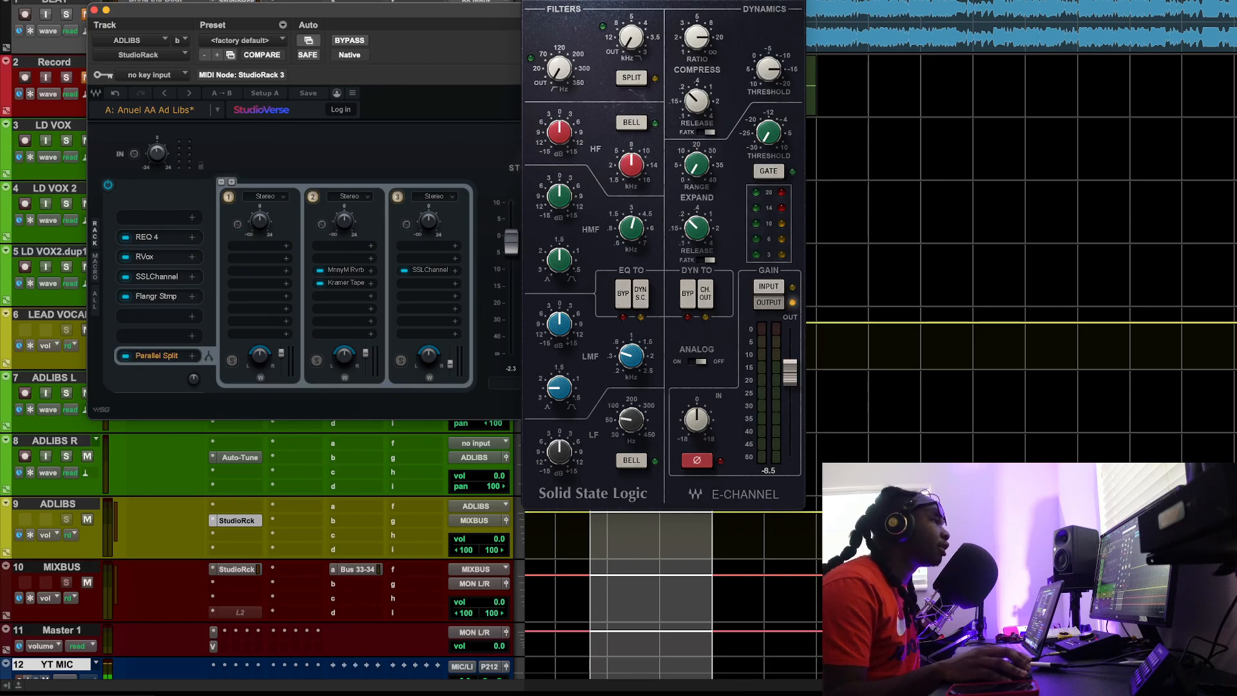
pyautogui.press('super+w')
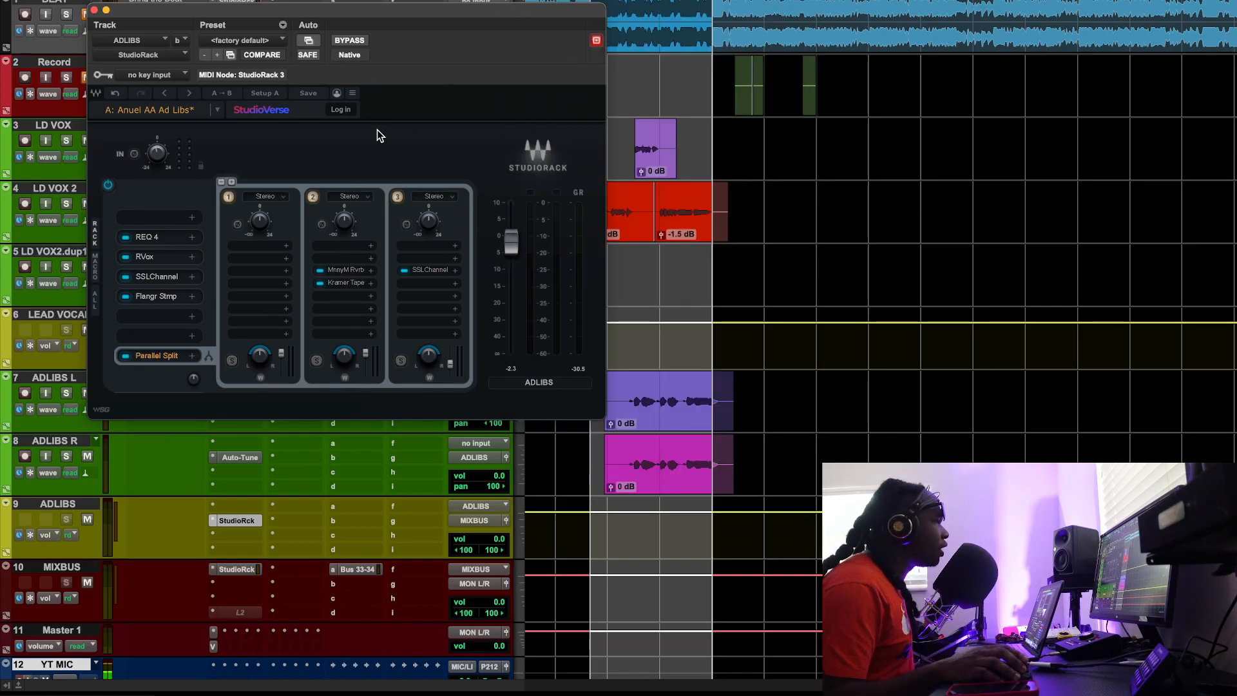